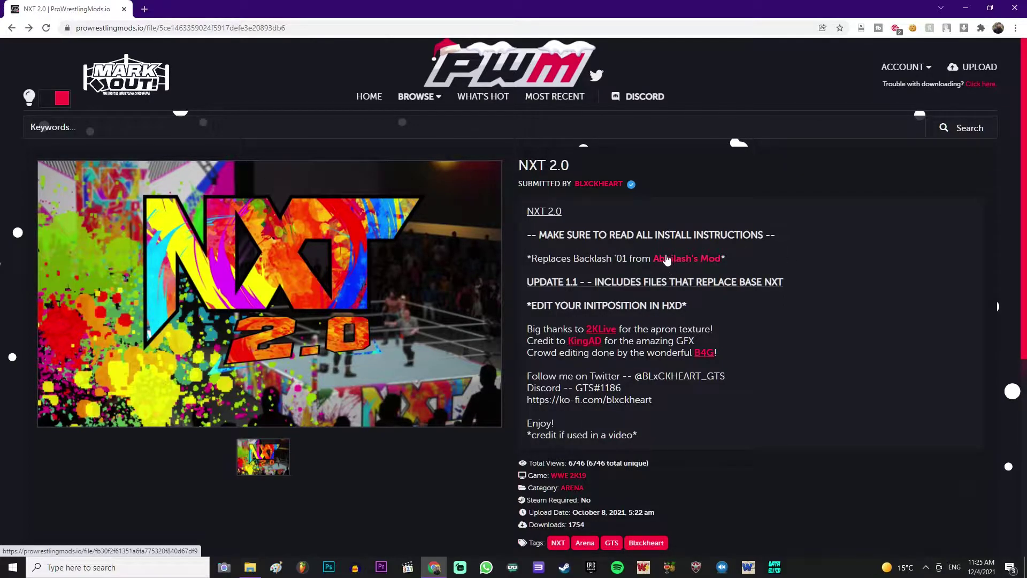
- Read the NXT 2.0 mod description to see which arena slots the mod replaces
drag(576, 260, 625, 263)
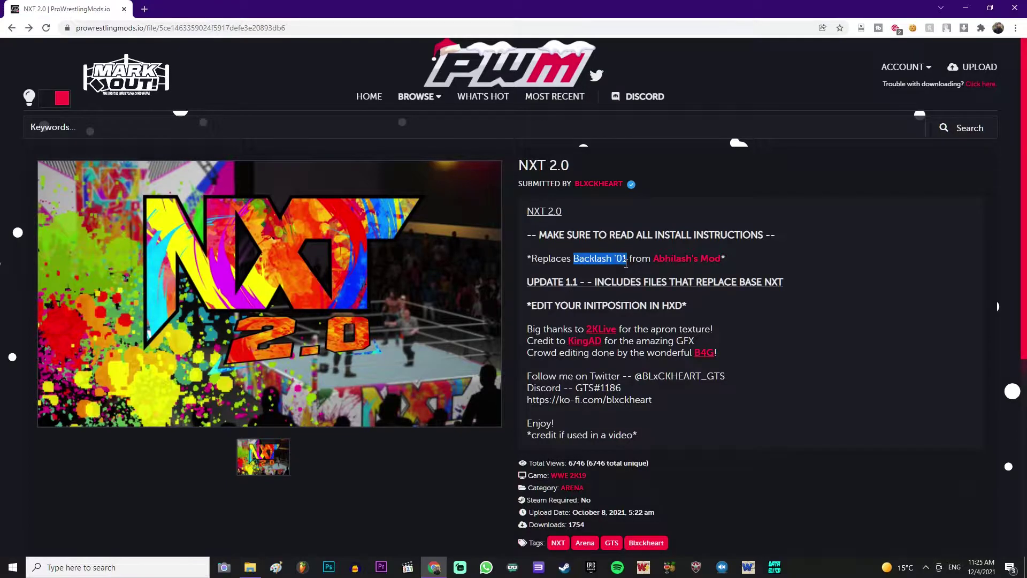
scroll(701, 346, down, 3)
scroll(674, 340, up, 3)
drag(740, 283, 786, 284)
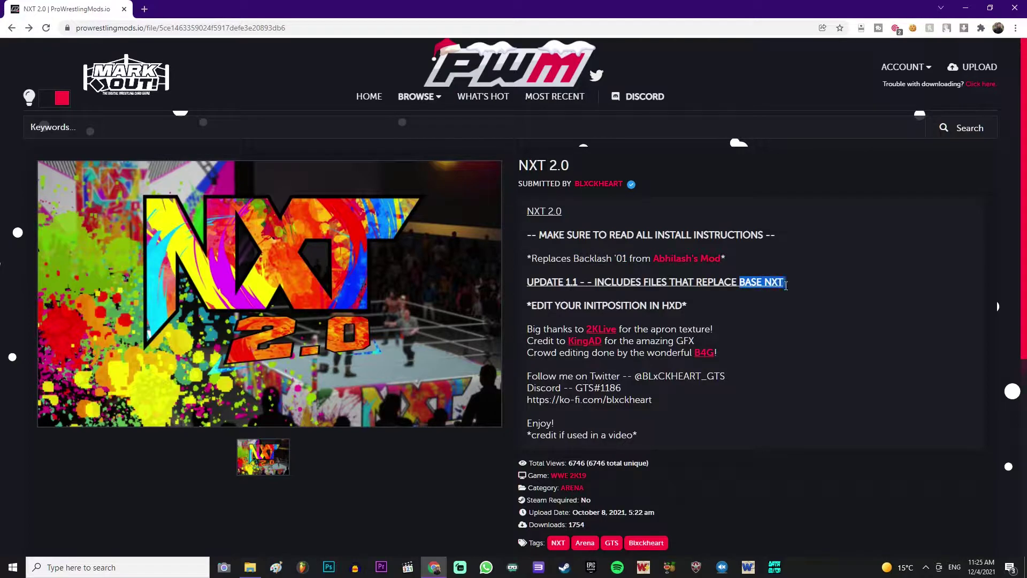
drag(729, 266, 591, 235)
click(767, 301)
drag(629, 278, 788, 287)
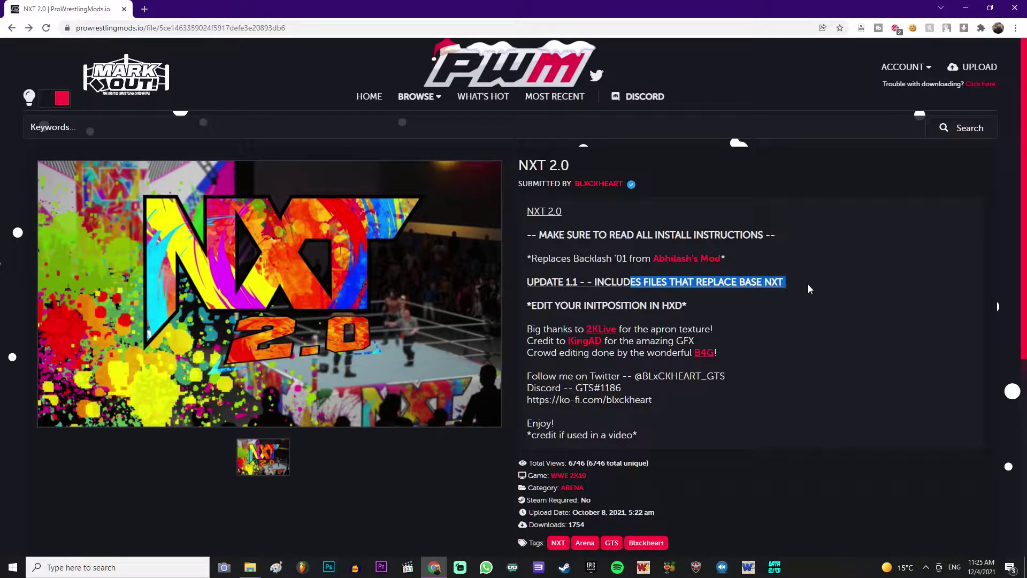
click(805, 281)
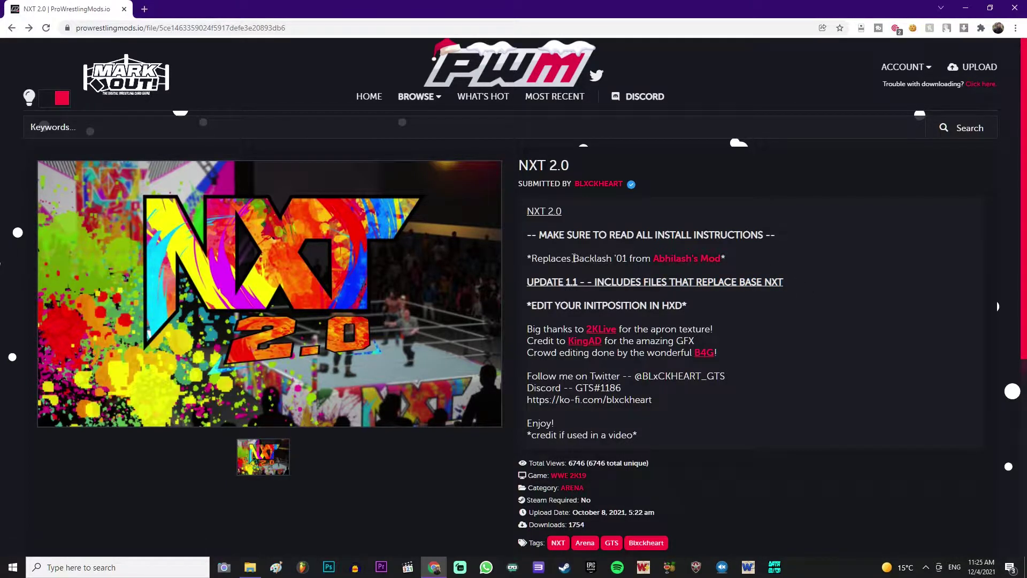
drag(580, 258, 616, 260)
click(748, 331)
scroll(741, 307, down, 5)
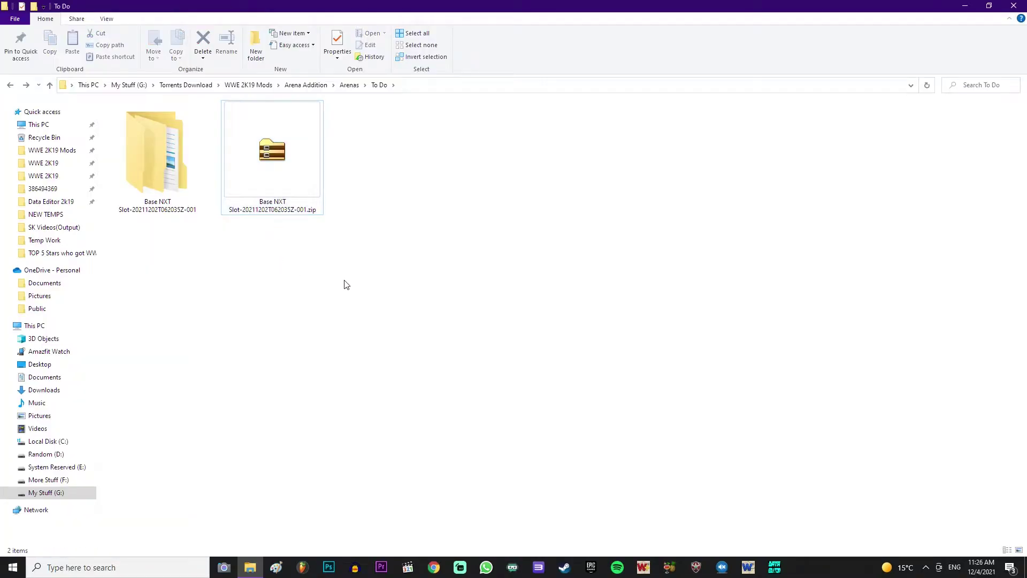
- Look at the 7-Zip options for the Base NXT Slot zip and peek into its extracted folder
click(273, 146)
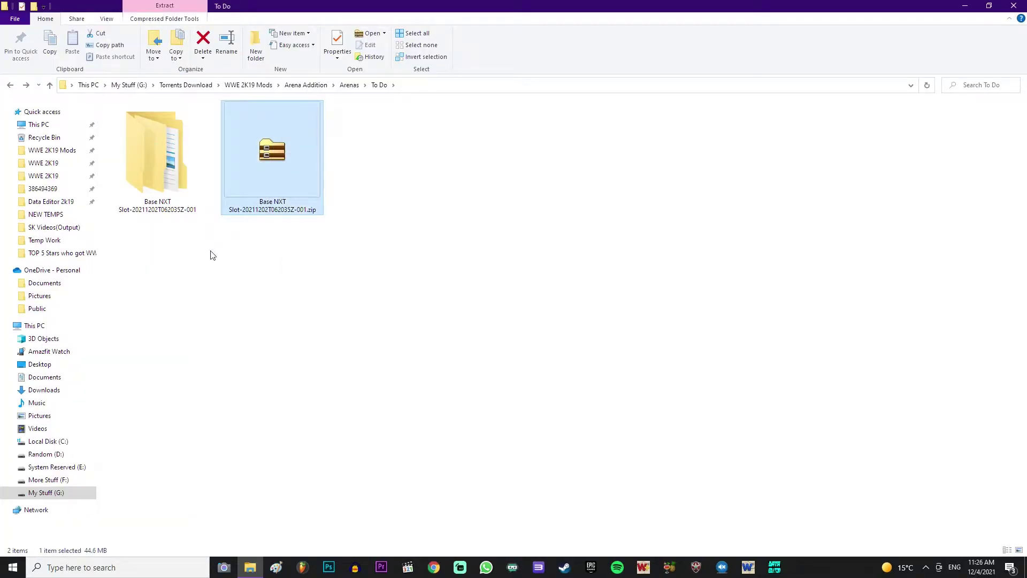
right_click(299, 152)
mouse_move(444, 172)
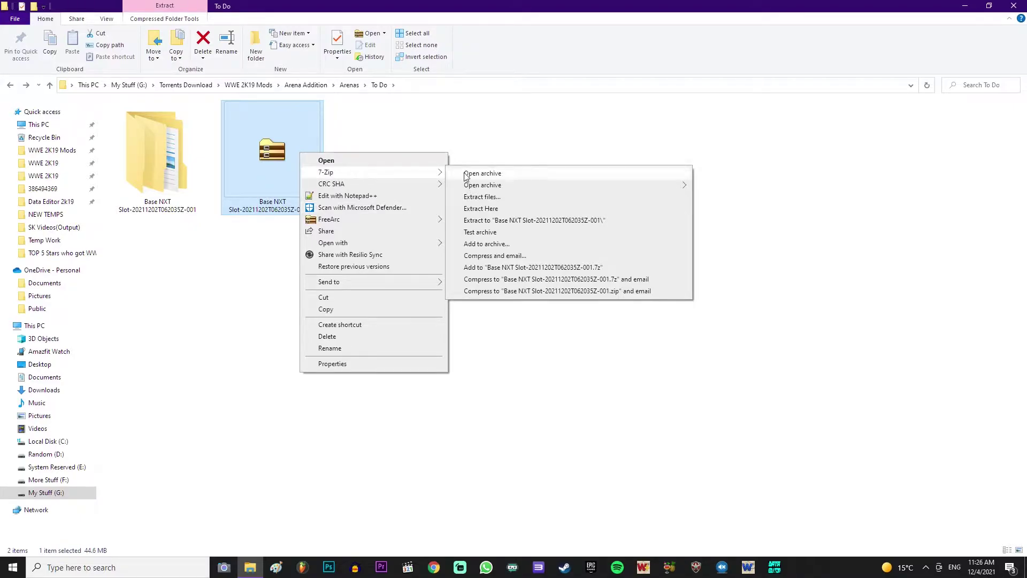
click(206, 323)
click(167, 187)
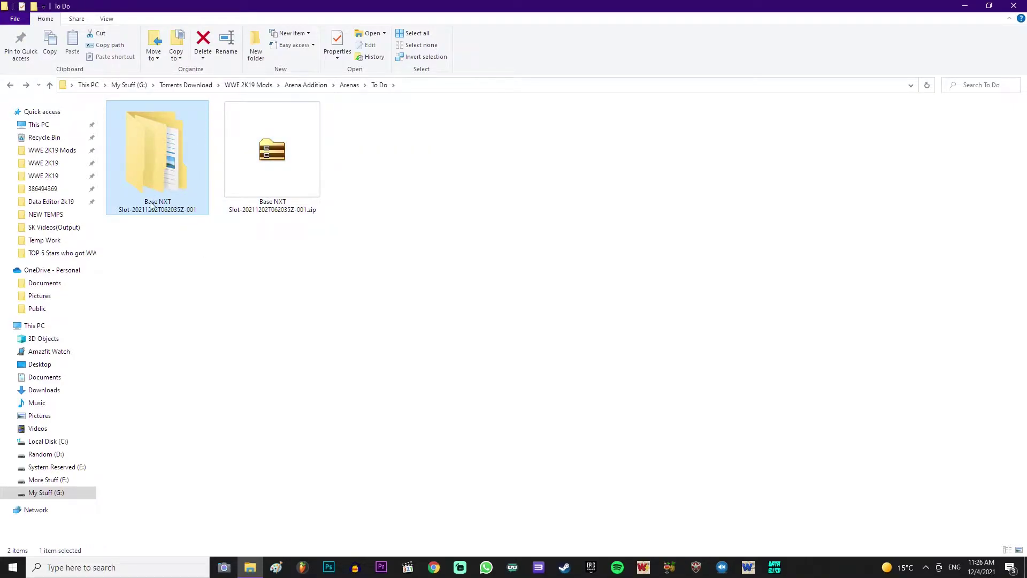
double_click(151, 204)
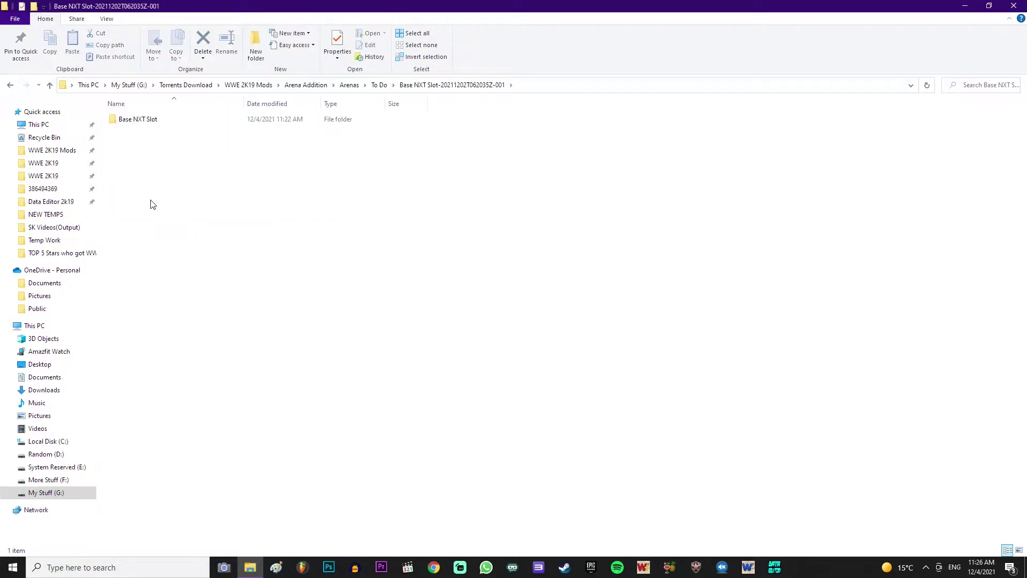
click(15, 90)
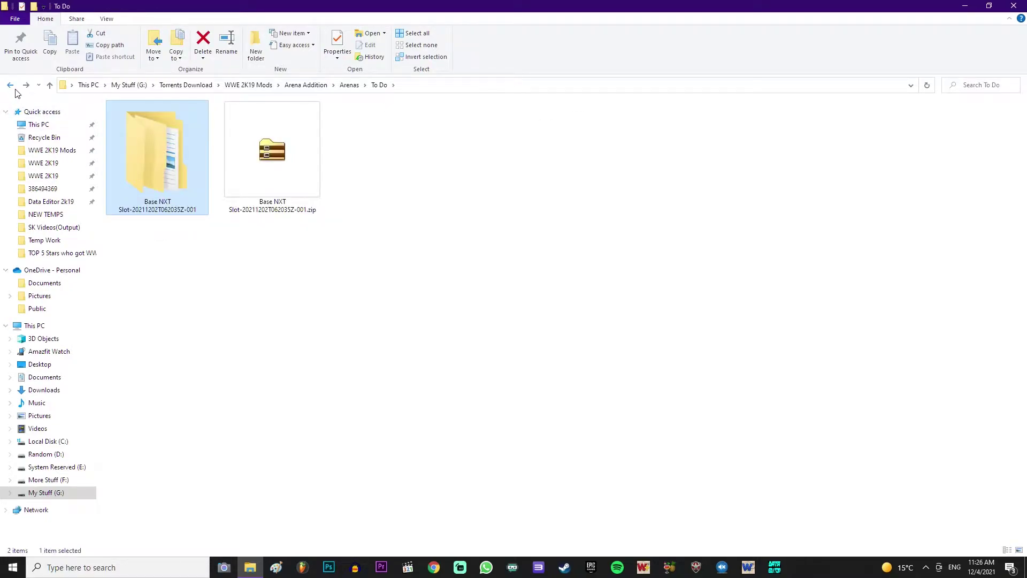
click(197, 254)
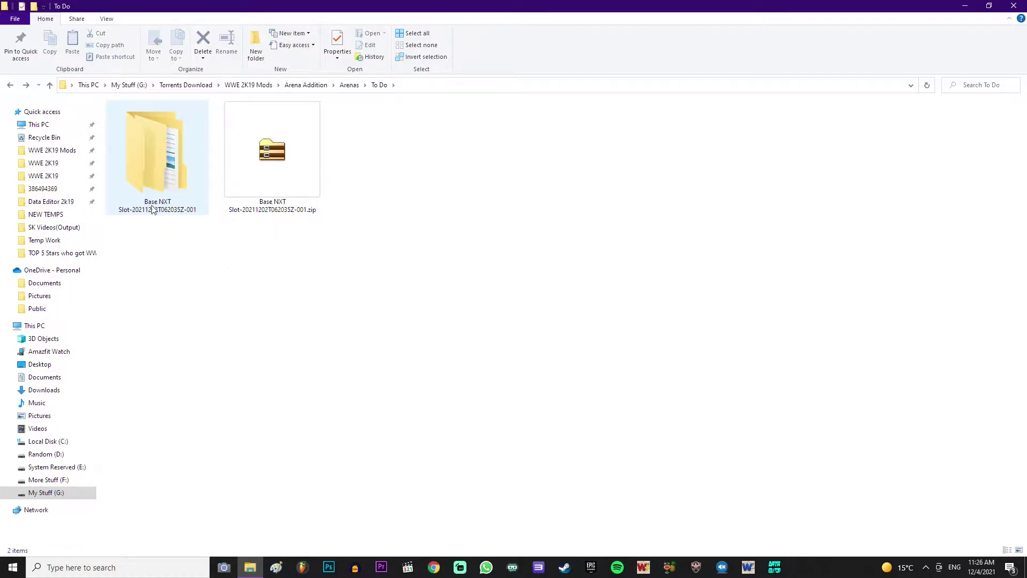
- Open the INSTALL folder inside the extracted Base NXT Slot folder and view the "initposition - EDIT IN HXD" image
double_click(157, 212)
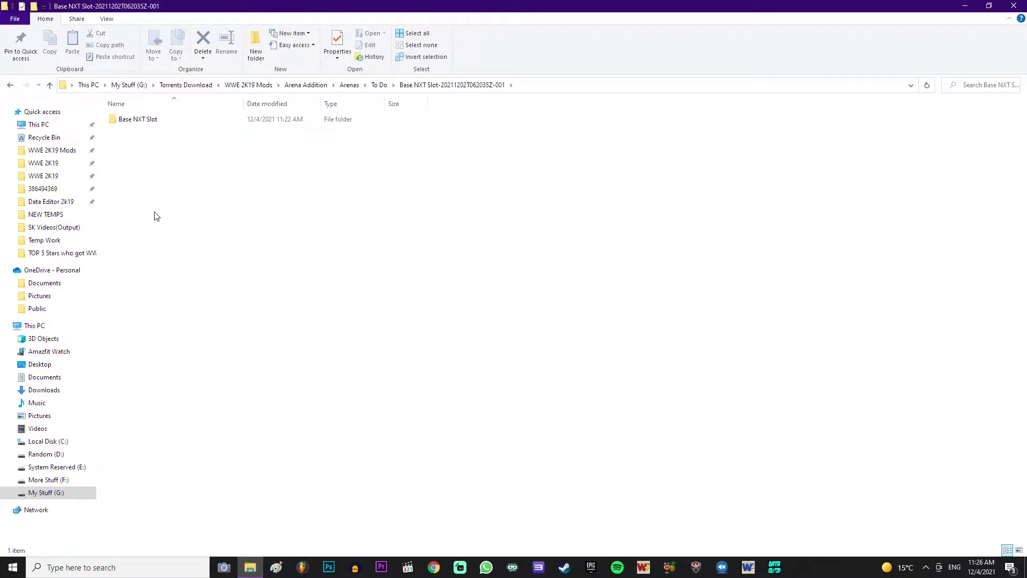
double_click(300, 120)
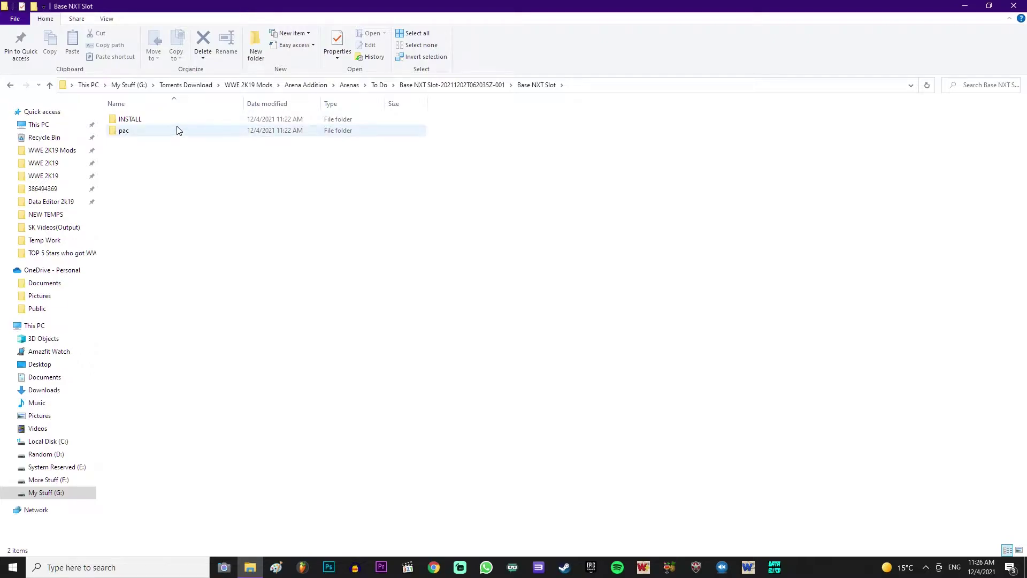
double_click(177, 121)
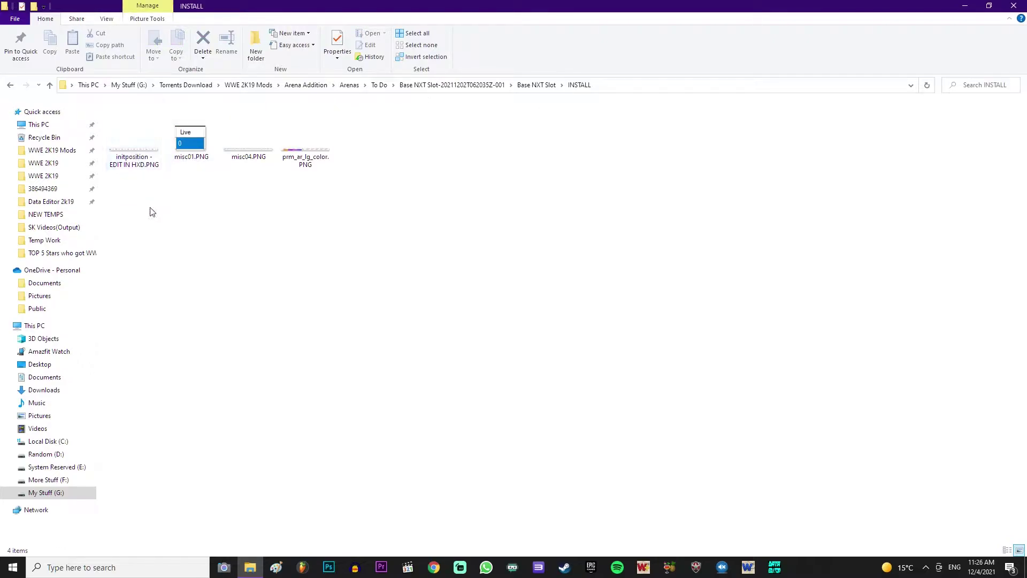
click(146, 170)
double_click(146, 169)
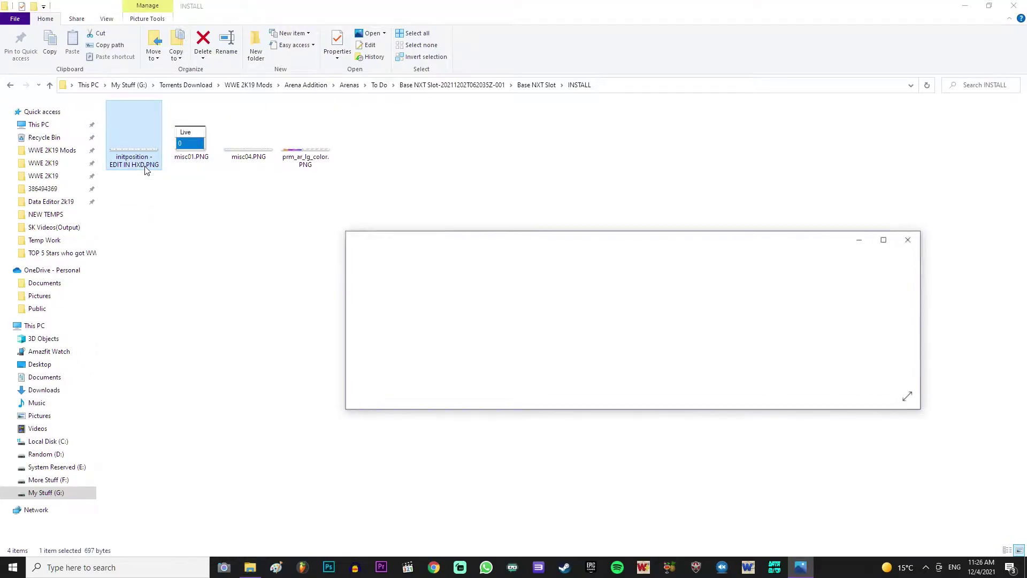
key(ctrl+plus)
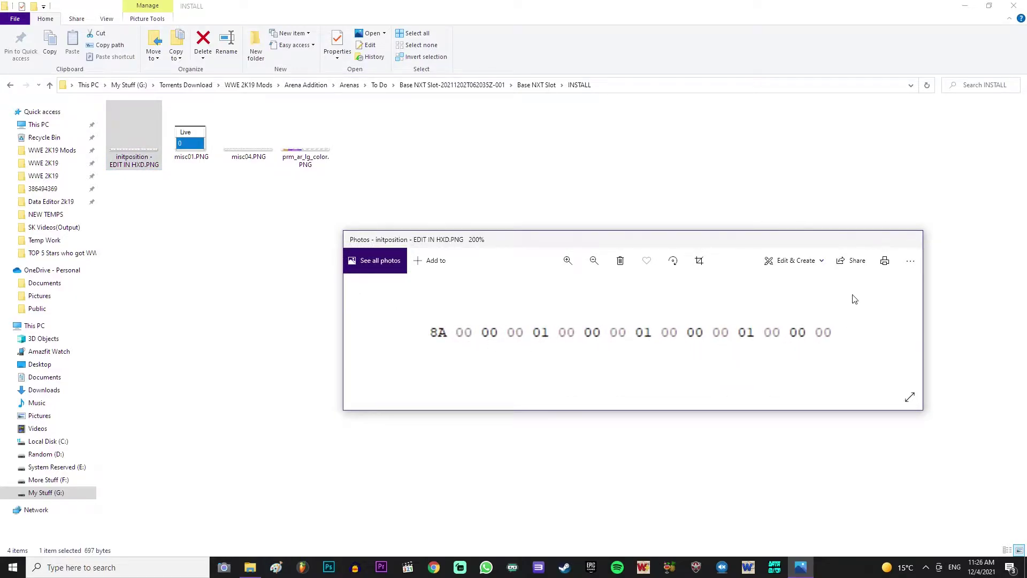
click(910, 240)
- View the misc01, misc04 and prm_ar_lg_color reference images in the INSTALL folder one after another
click(212, 159)
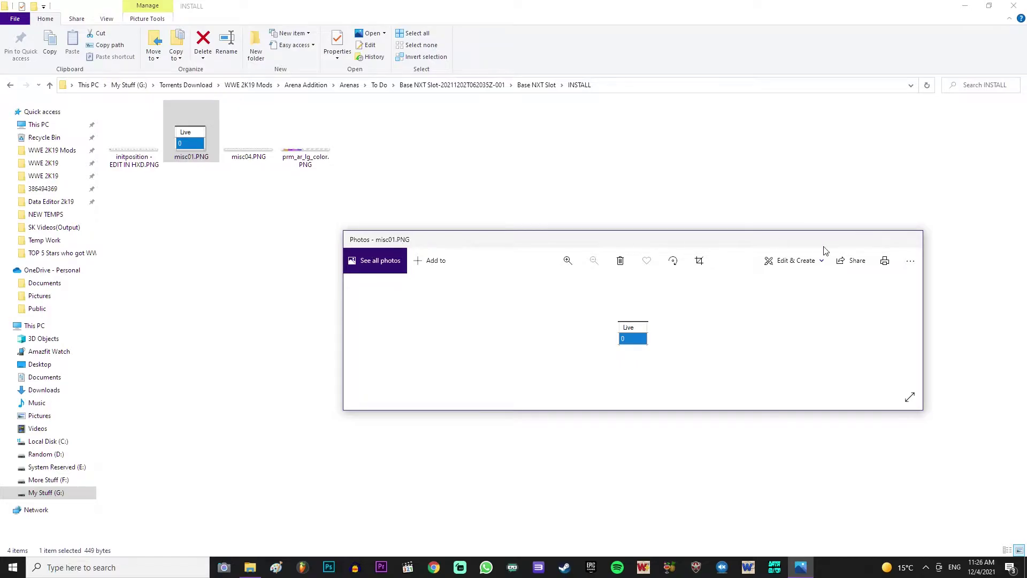
click(911, 239)
double_click(248, 142)
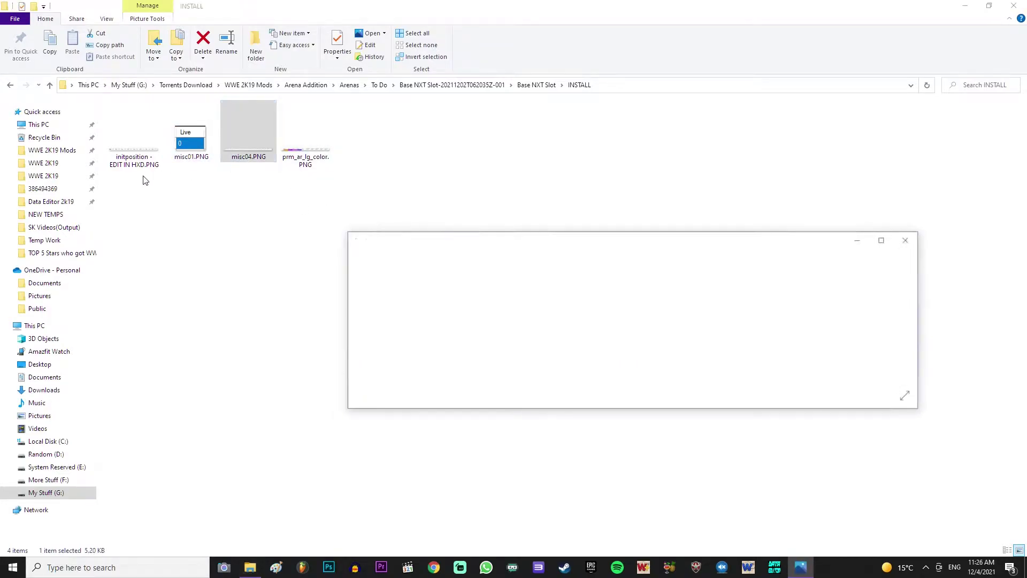
click(912, 241)
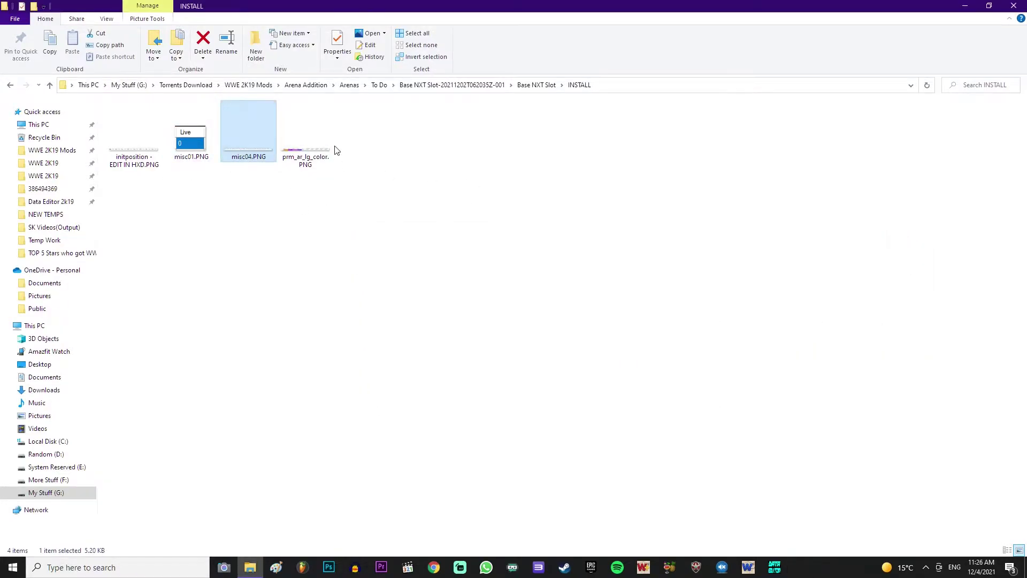
double_click(319, 141)
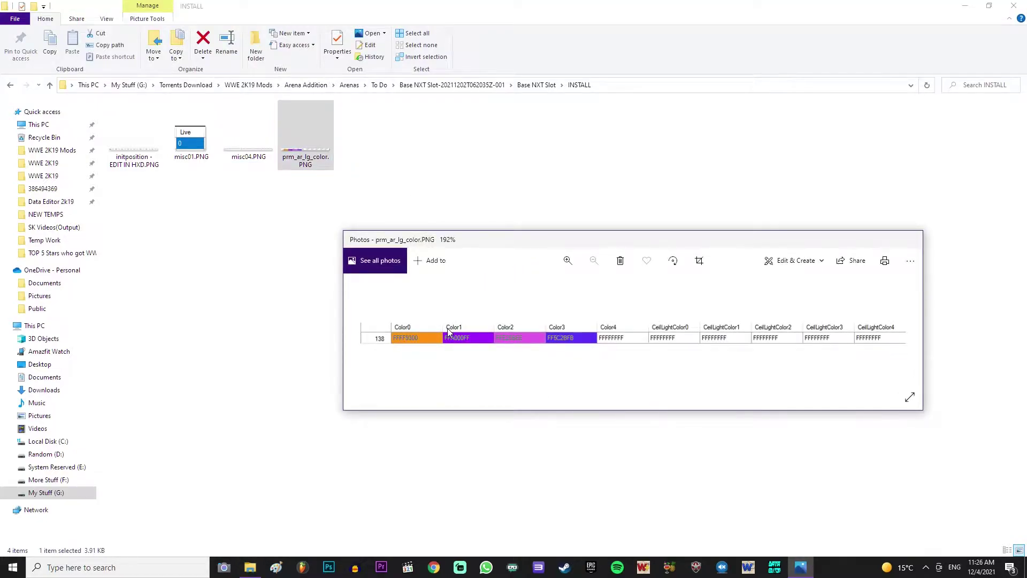
scroll(447, 328, up, 3)
click(911, 239)
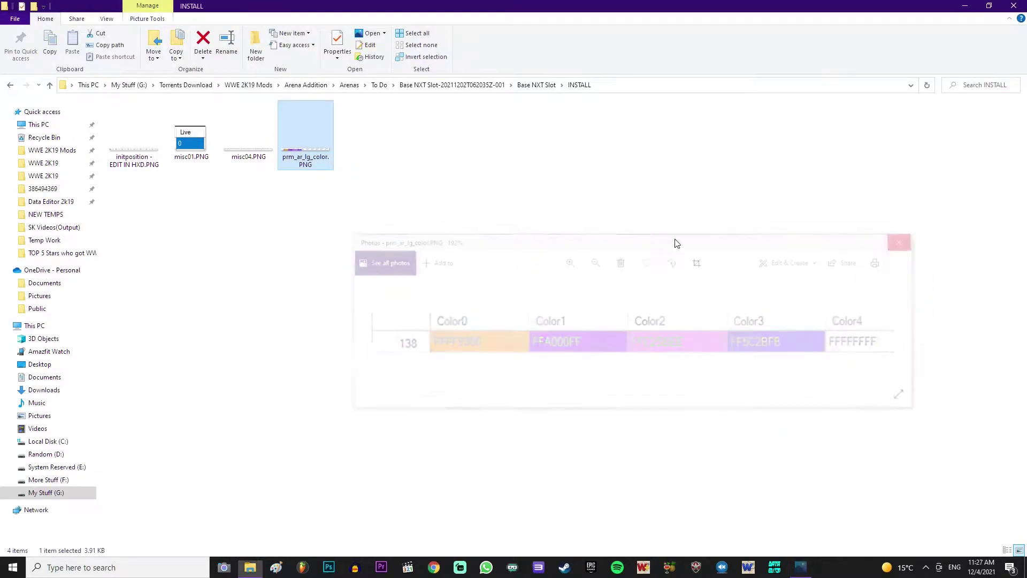
- Look through the subfolders of the mod's pac folder, including arena and menu, and return to Base NXT Slot
key(alt+Up)
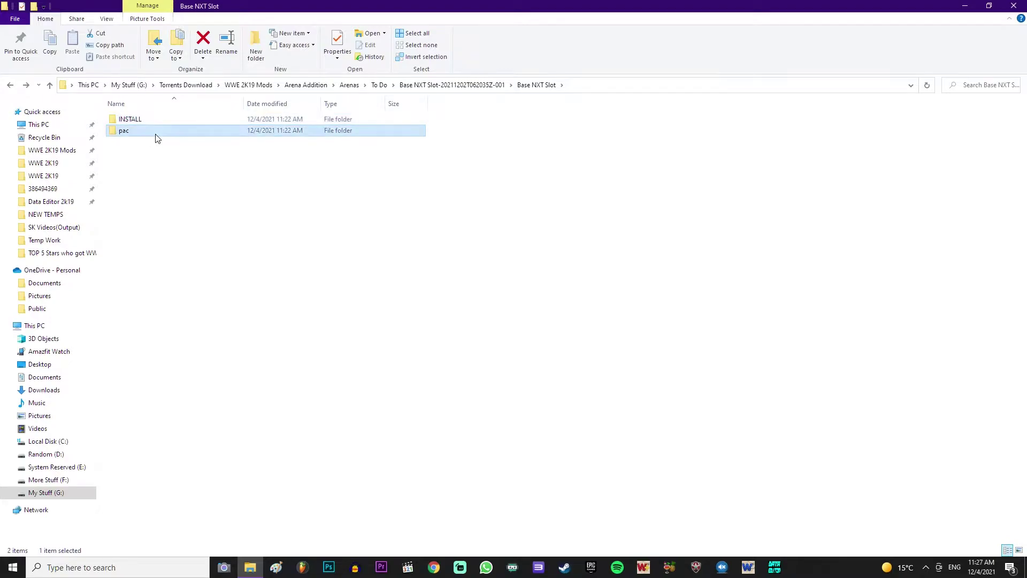
double_click(156, 134)
double_click(118, 121)
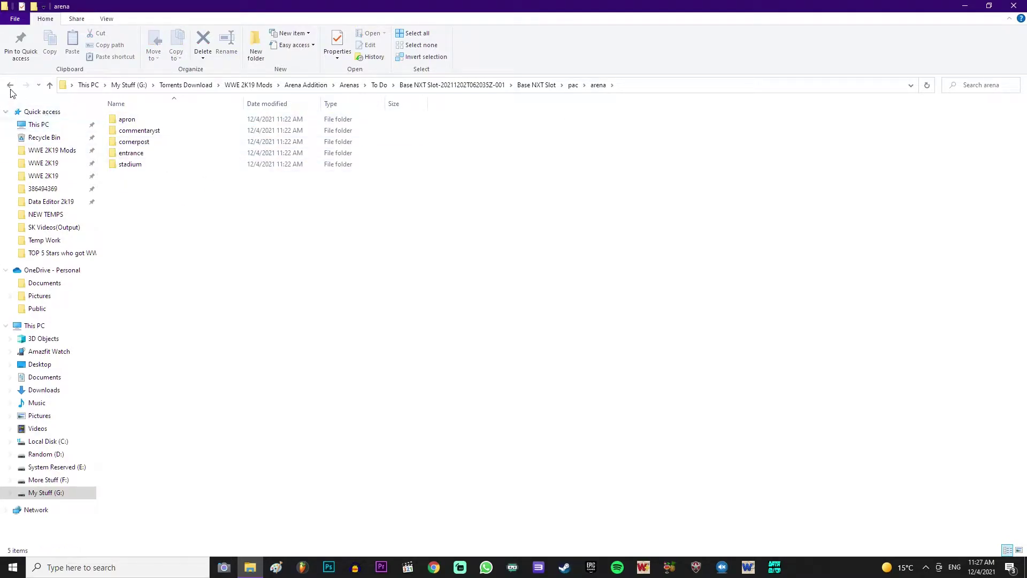
click(10, 85)
double_click(127, 130)
double_click(133, 122)
double_click(133, 124)
click(16, 85)
click(16, 86)
click(16, 85)
double_click(152, 140)
click(11, 85)
click(11, 86)
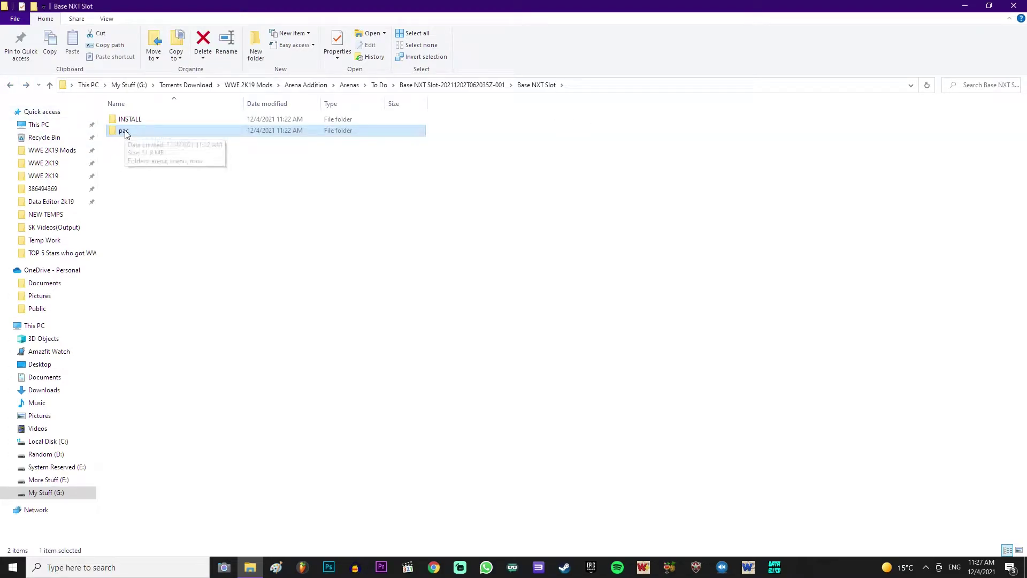
- Open the WWE 2K19 game folder in a separate window over the Base NXT Slot folder
right_click(250, 567)
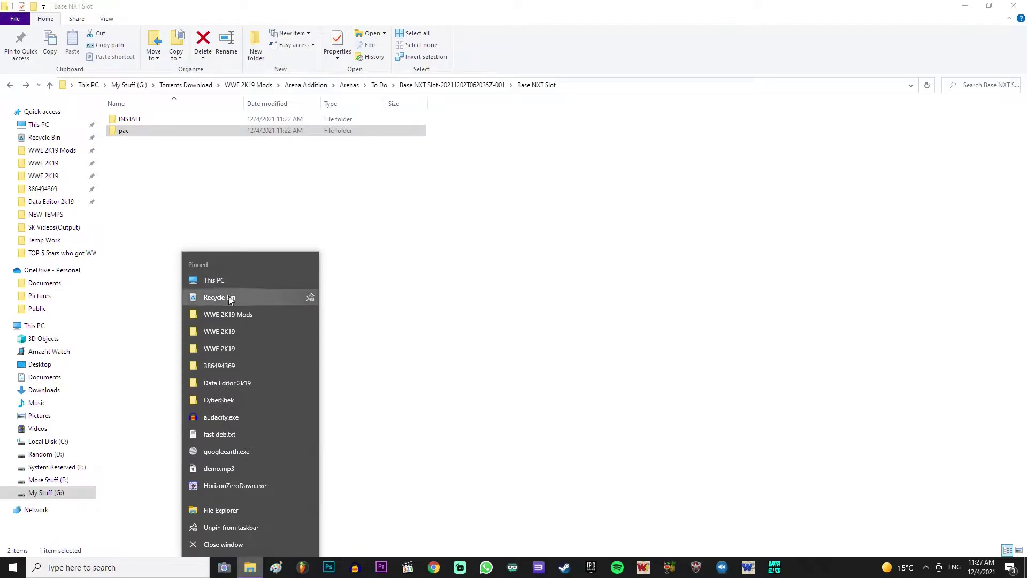
click(228, 331)
drag(521, 6, 522, 170)
- Copy the mod's pac folder into the WWE 2K19 game folder and close the game folder window
right_click(263, 134)
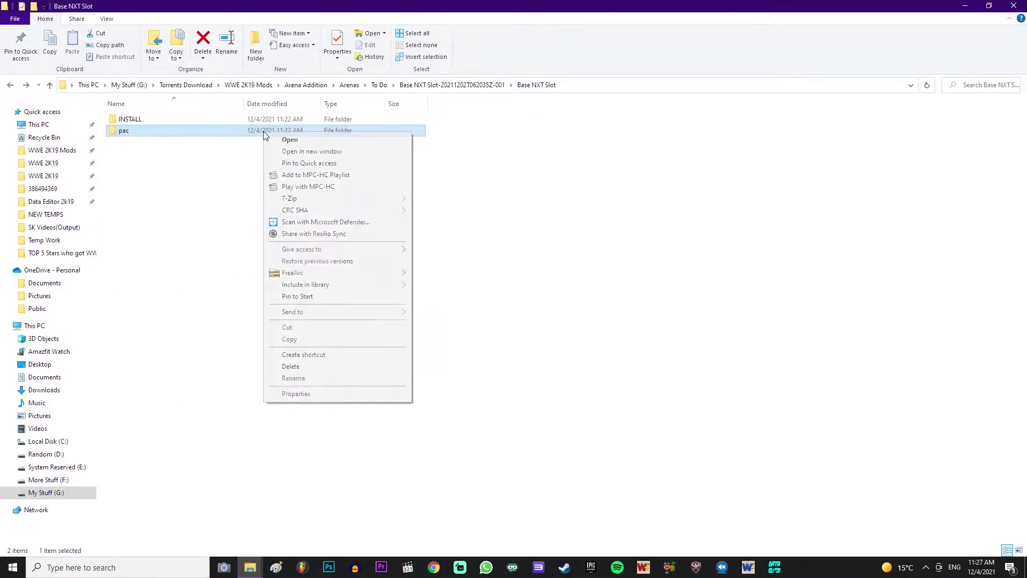
click(289, 338)
mouse_move(250, 567)
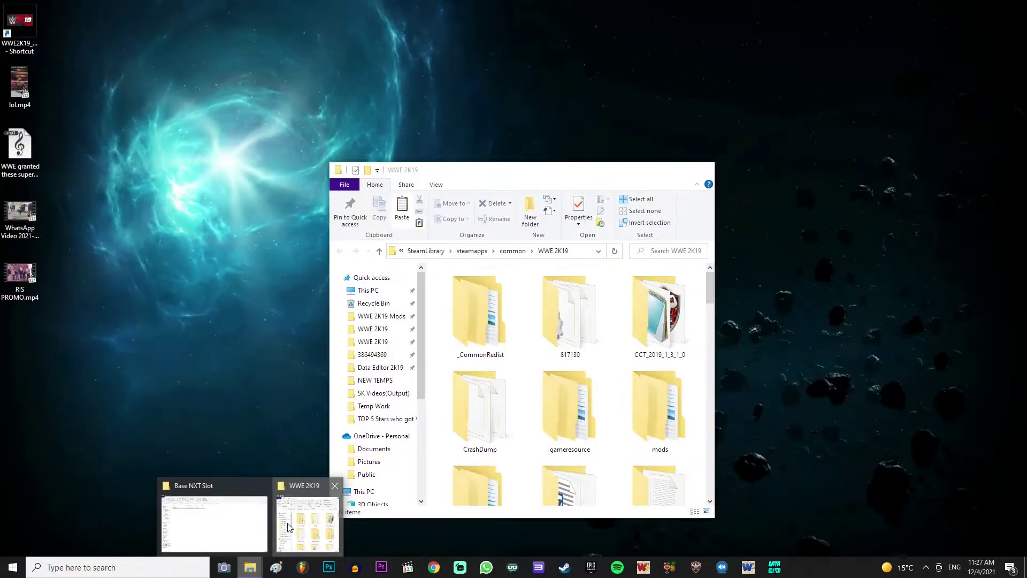
click(288, 527)
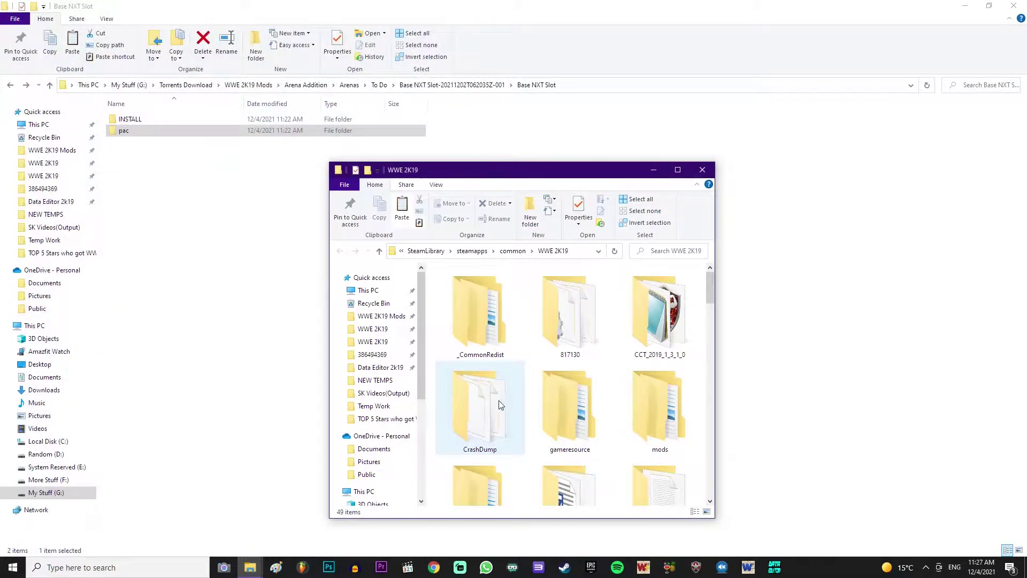
right_click(431, 380)
click(463, 454)
click(234, 199)
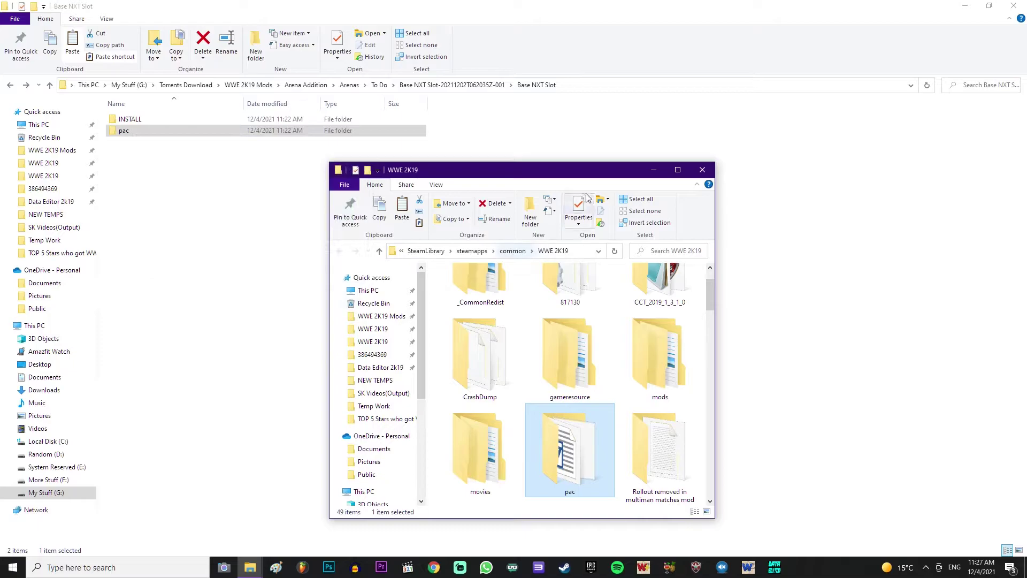
click(677, 170)
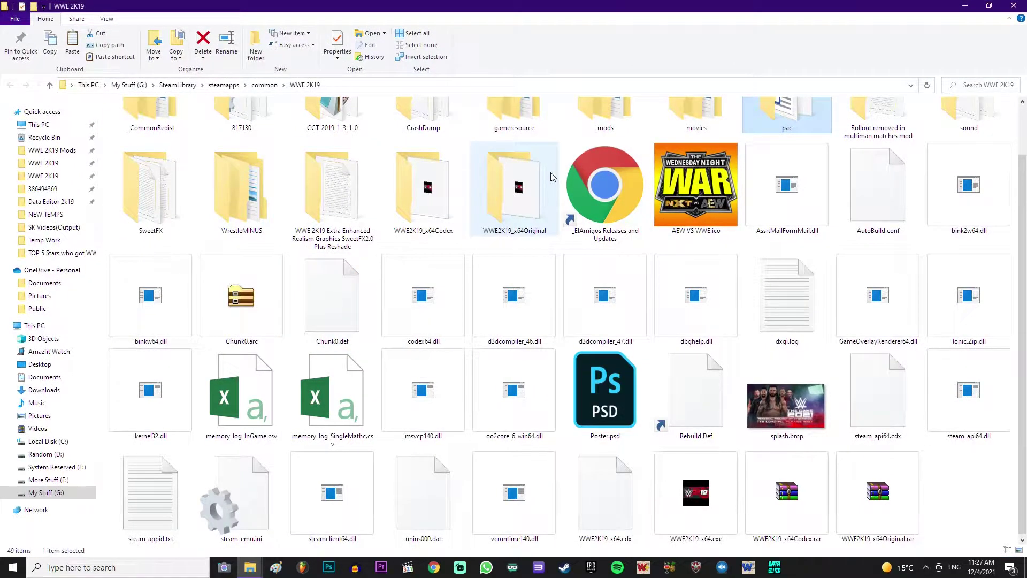
drag(514, 5, 585, 108)
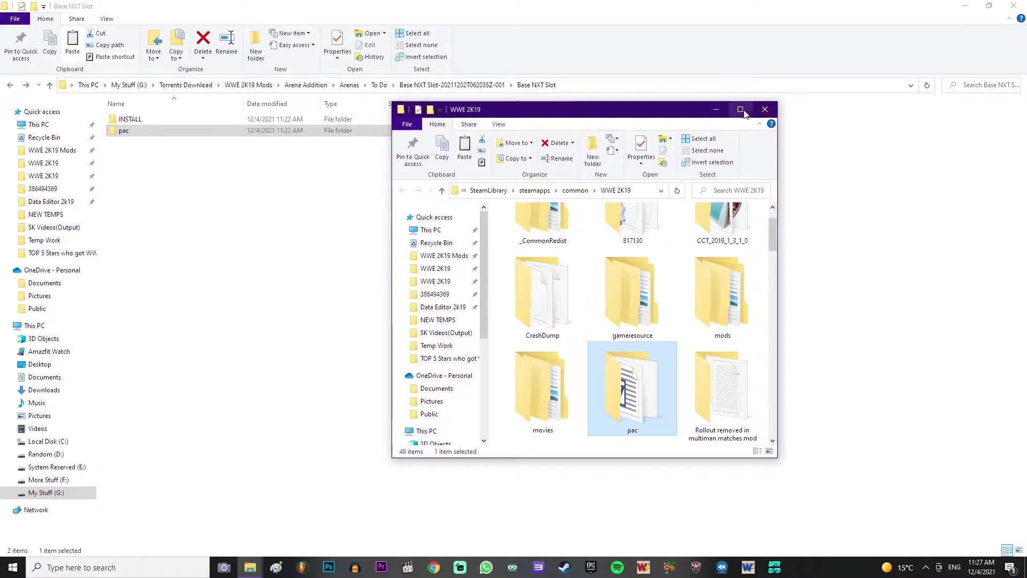
click(764, 109)
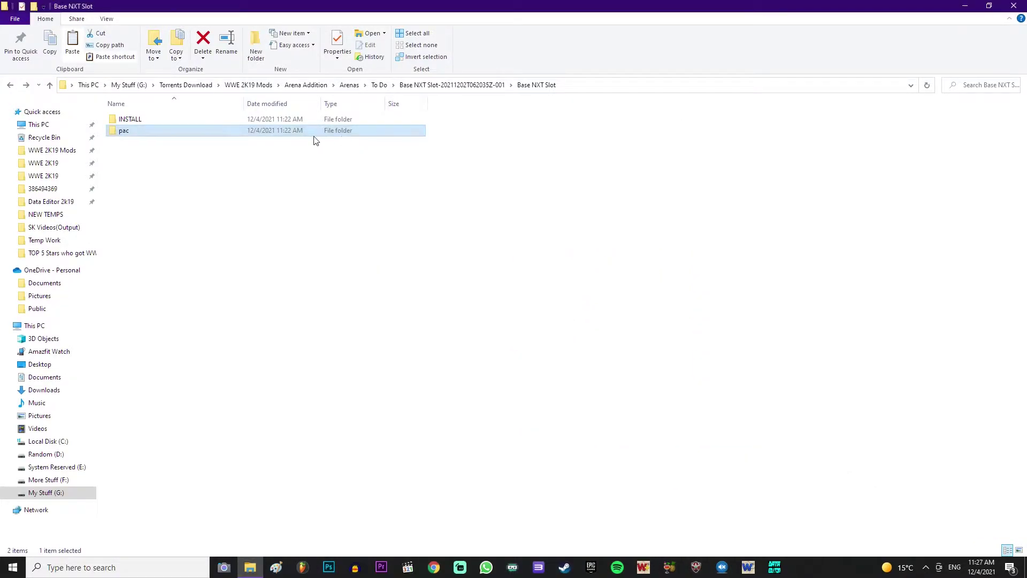
- Open the INSTALL folder and go over the misc01, misc04, prm_ar_lg_color and initposition reference images
click(309, 121)
double_click(309, 121)
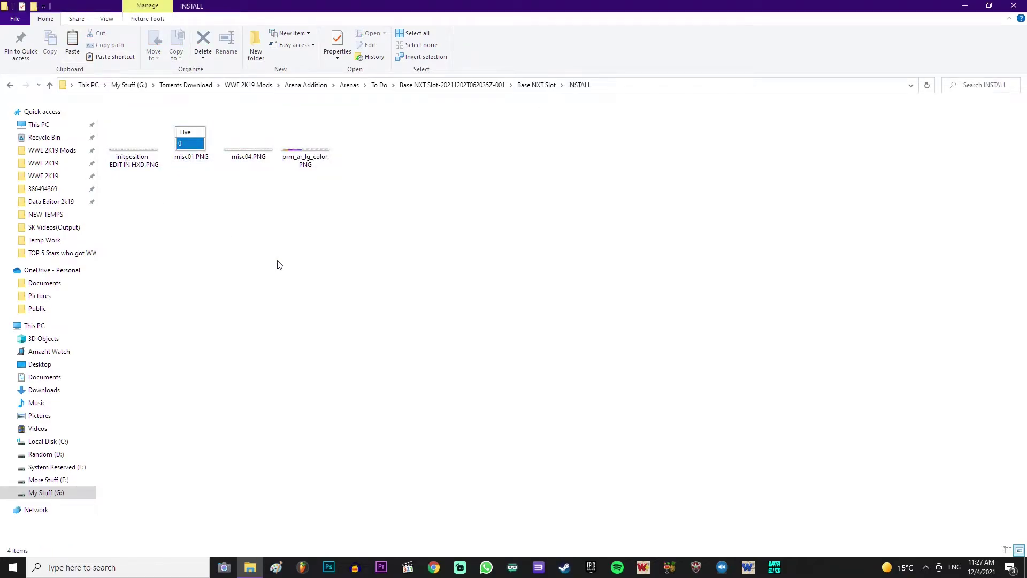
click(342, 127)
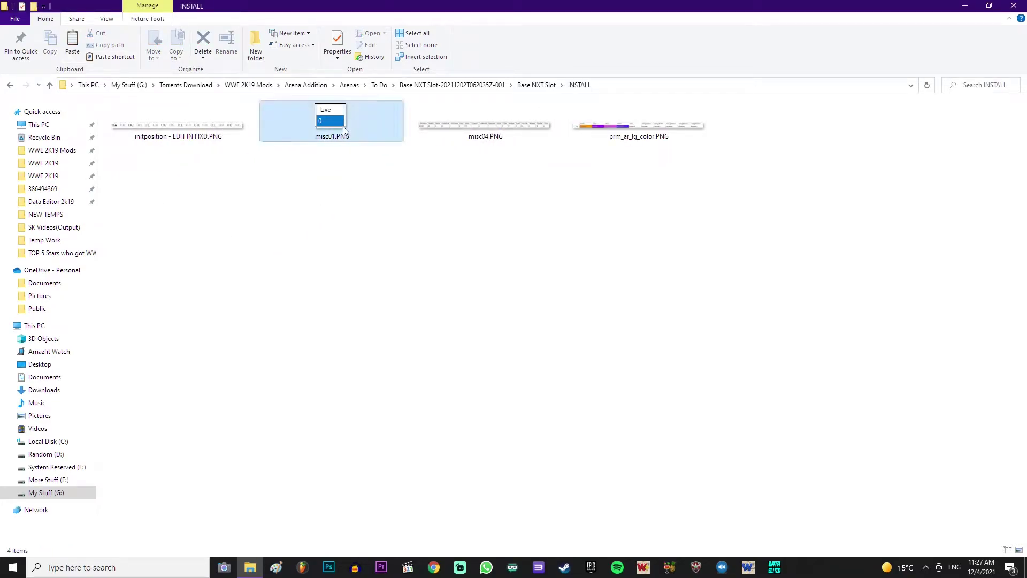
ctrl+click(487, 140)
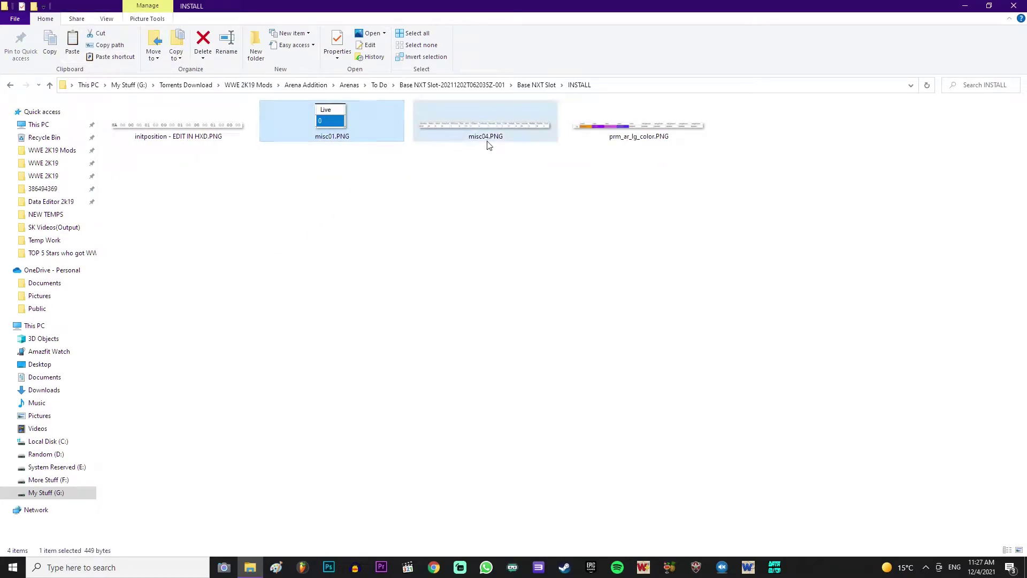
ctrl+click(663, 136)
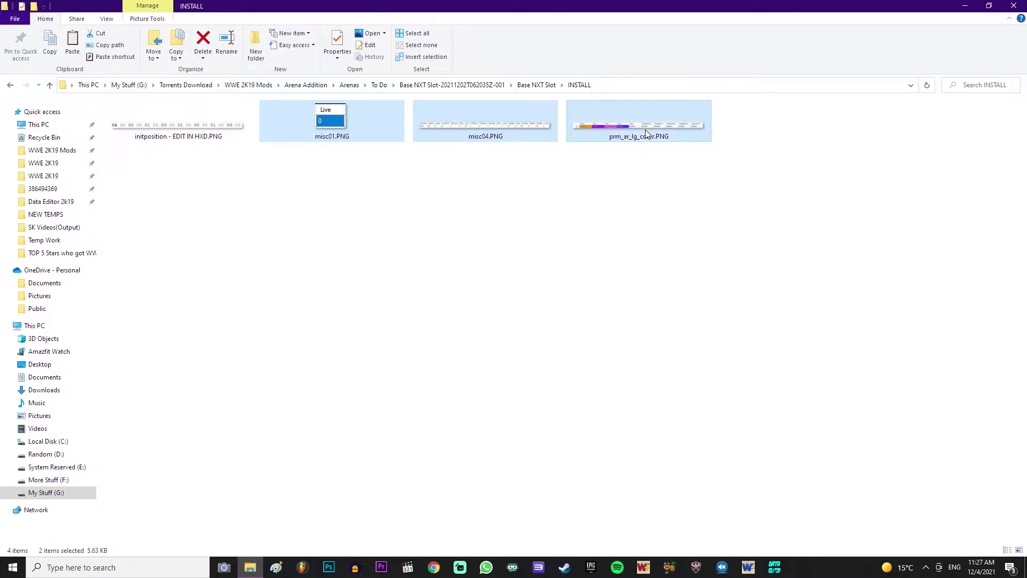
click(216, 199)
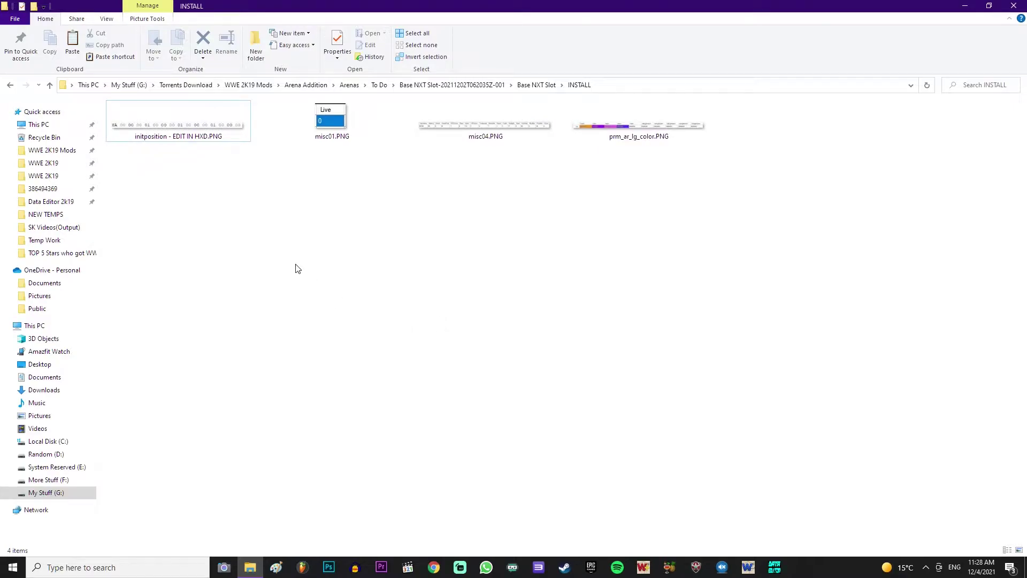
drag(332, 155, 636, 131)
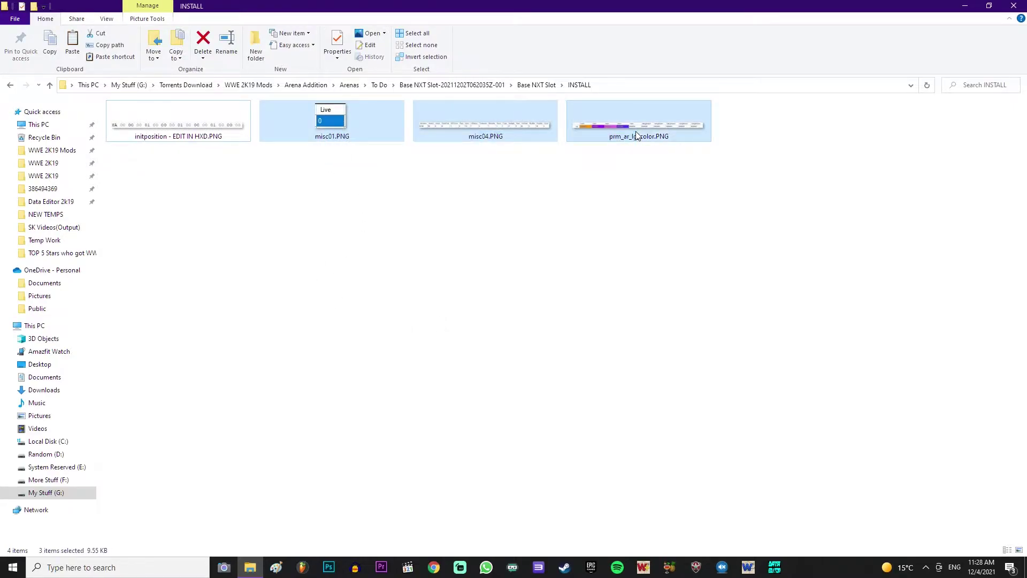
click(208, 138)
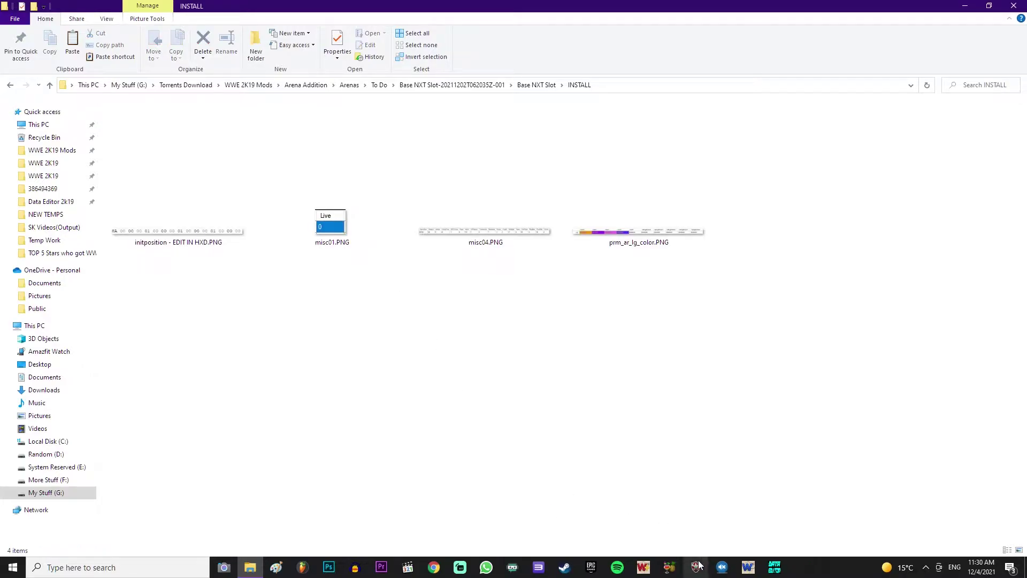
- Switch to WrestleMINUS and move its window so the misc01 reference image in the INSTALL folder stays visible
click(748, 568)
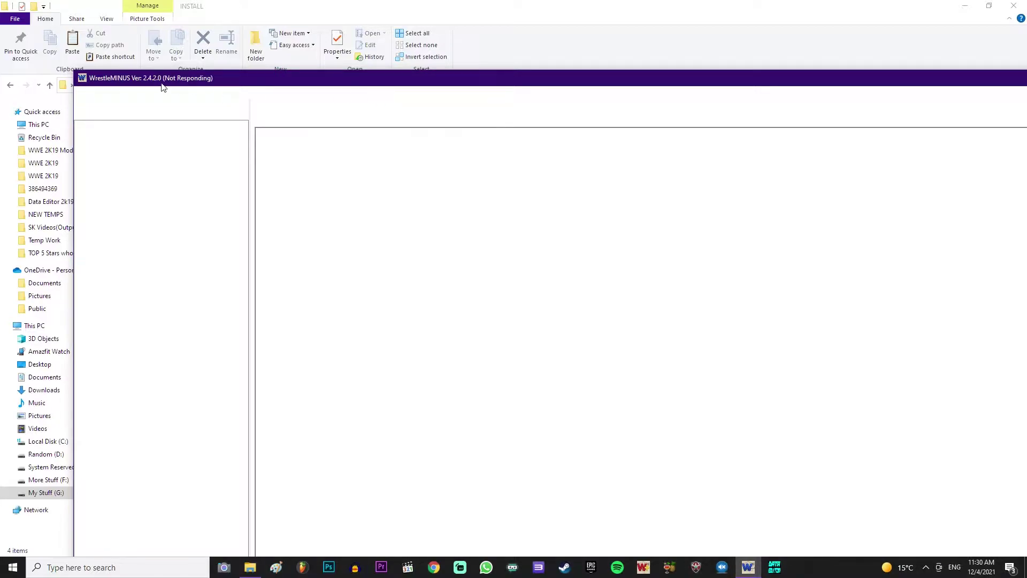
drag(216, 78, 548, 296)
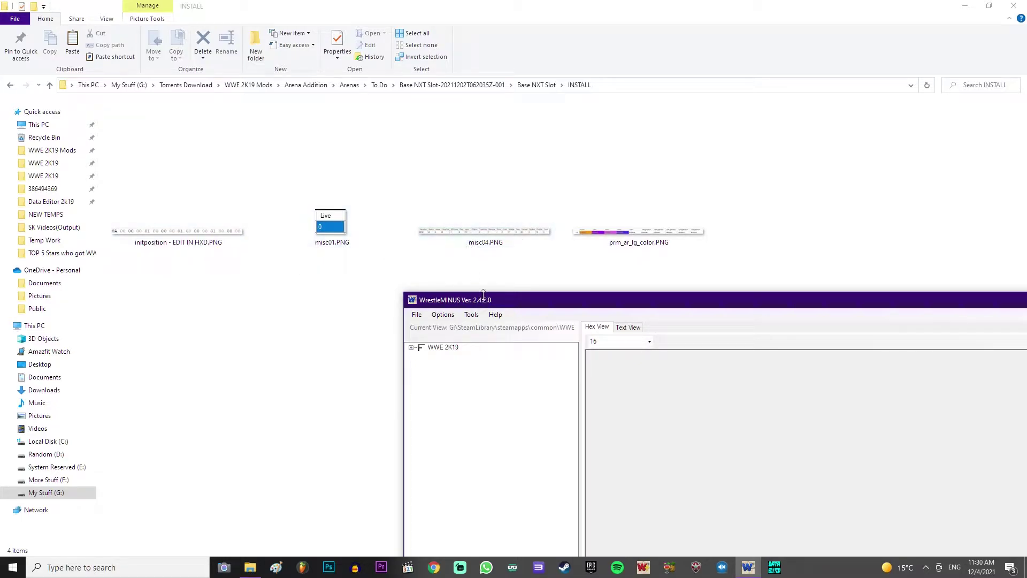
drag(496, 305, 587, 124)
- Expand WWE 2K19, pac, root and misc01_start.pac in the file tree and open entry 00000002 under 32797752CC906B32
click(503, 167)
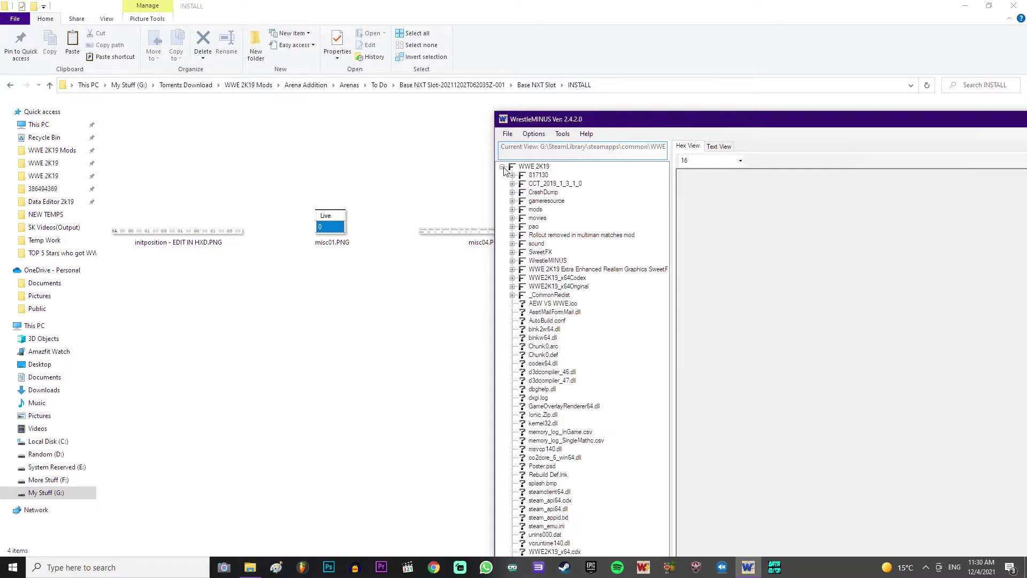
click(512, 226)
scroll(585, 289, down, 5)
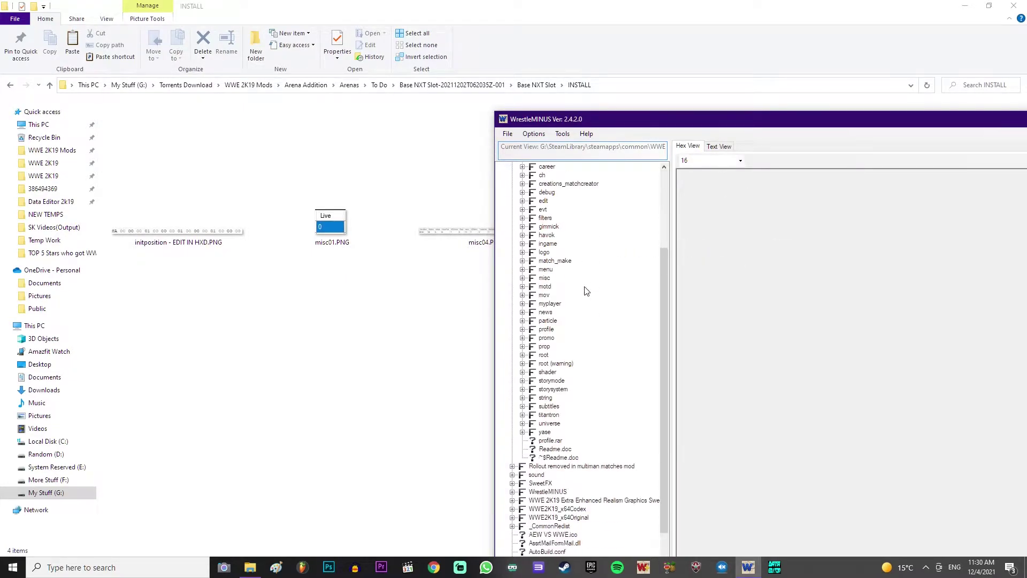
click(522, 357)
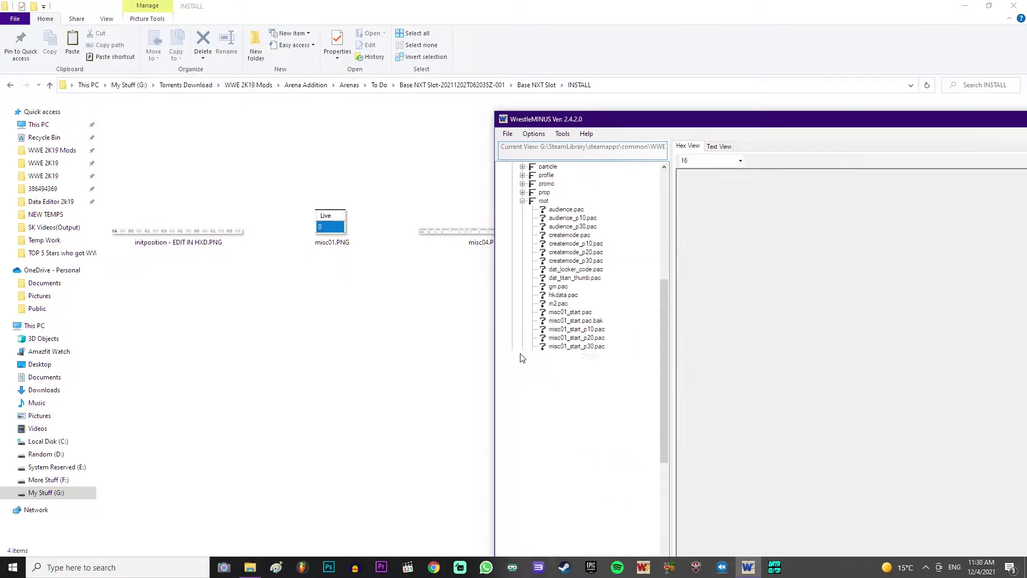
click(568, 316)
click(532, 312)
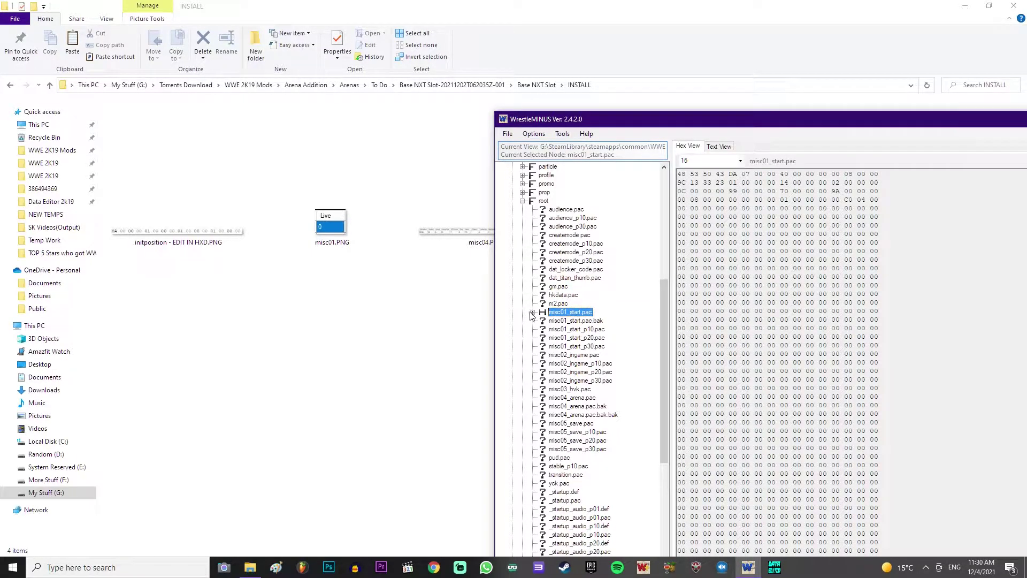
click(543, 321)
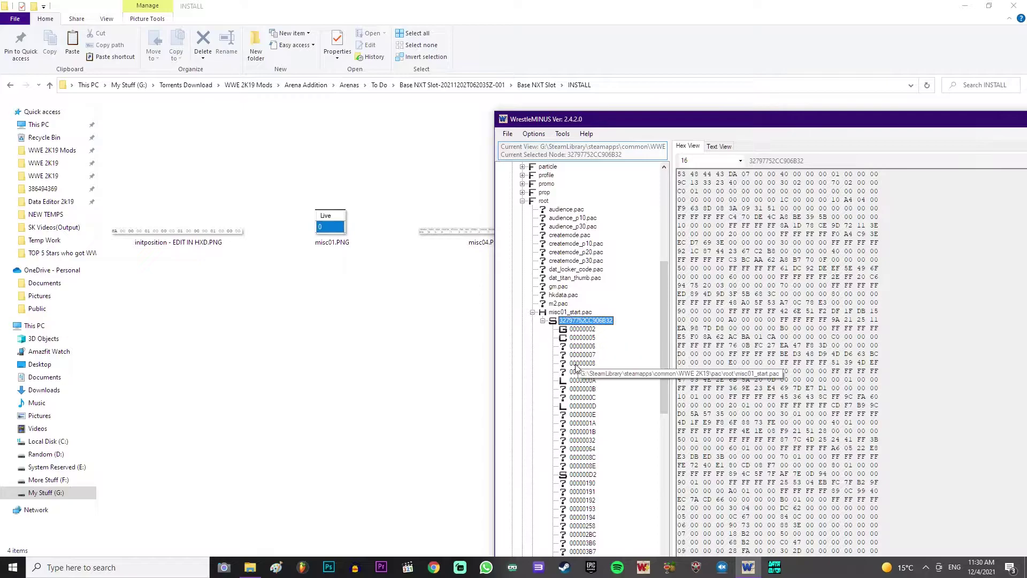
click(582, 330)
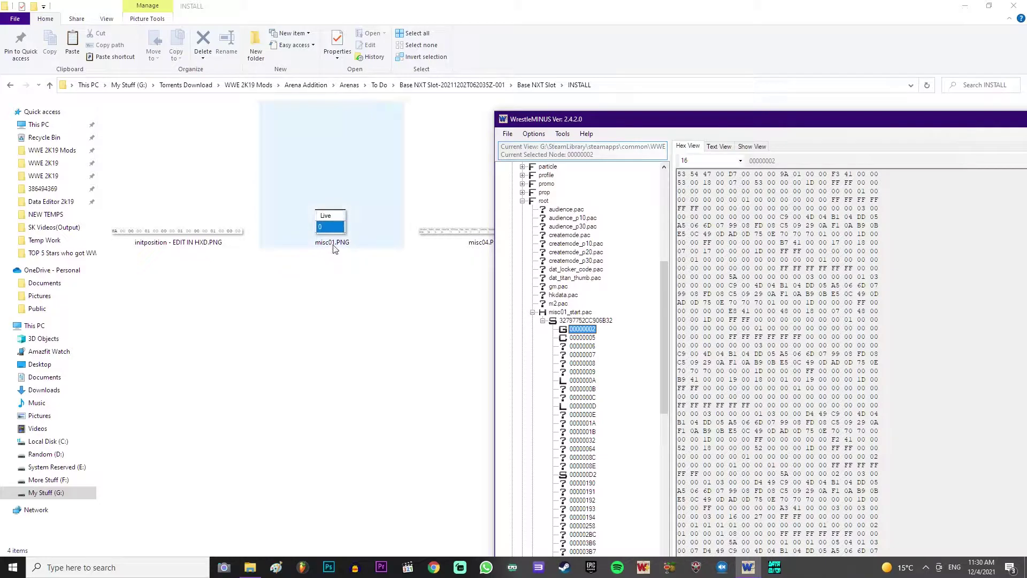
- Show the arena list of entry 00000002 as a table and sort it by the first SelectNum column
click(753, 147)
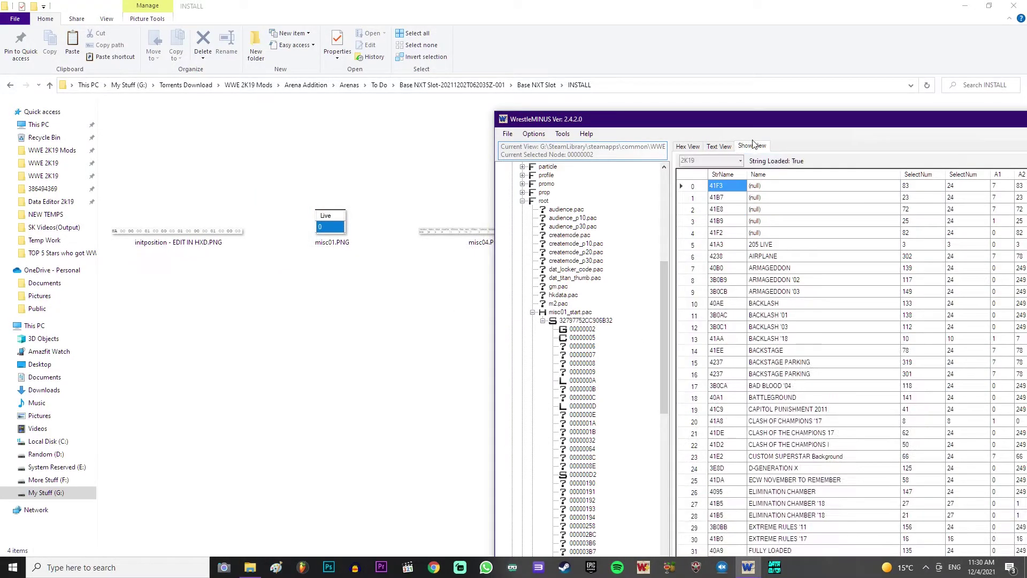
drag(764, 126, 434, 53)
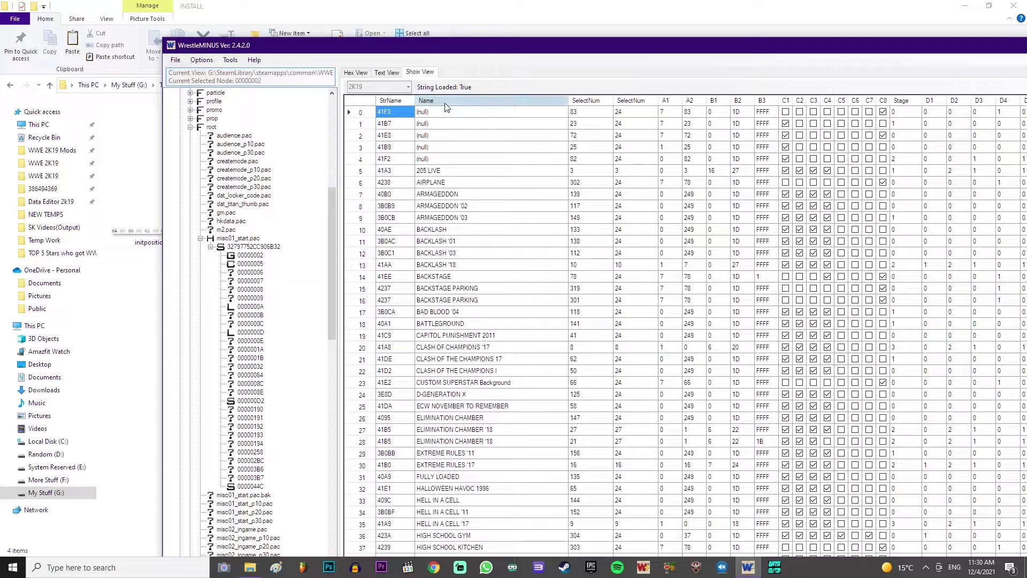
click(589, 100)
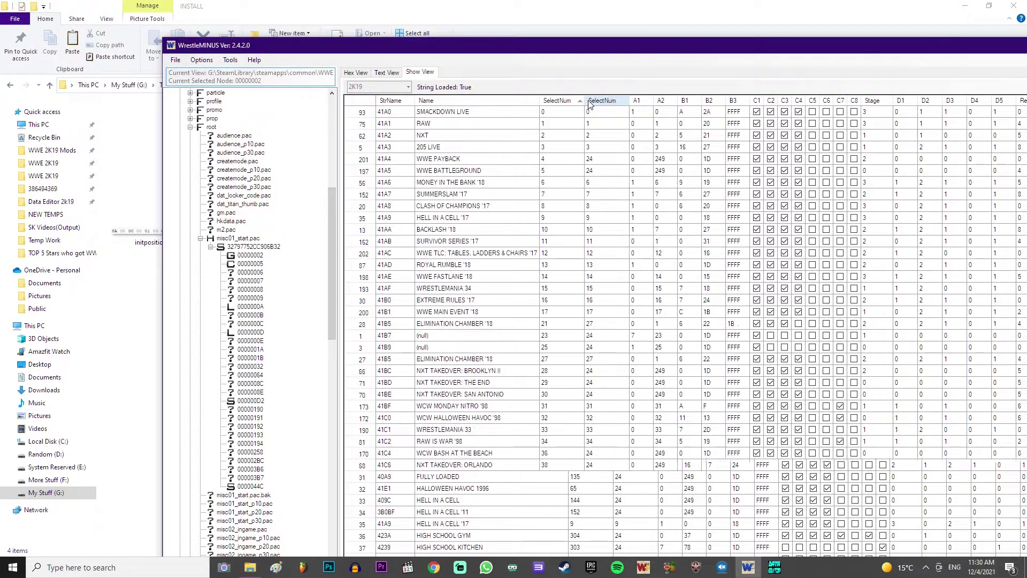
- Look through the sorted arena list, from the NXT row down to the BACKLASH '01 row and back up
click(425, 136)
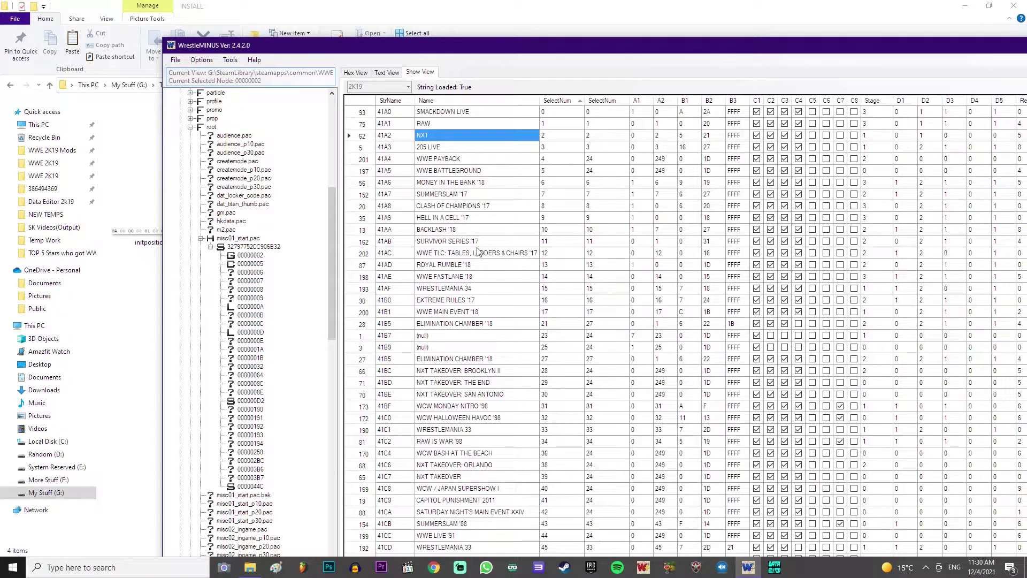
scroll(459, 348, down, 3)
scroll(459, 398, down, 8)
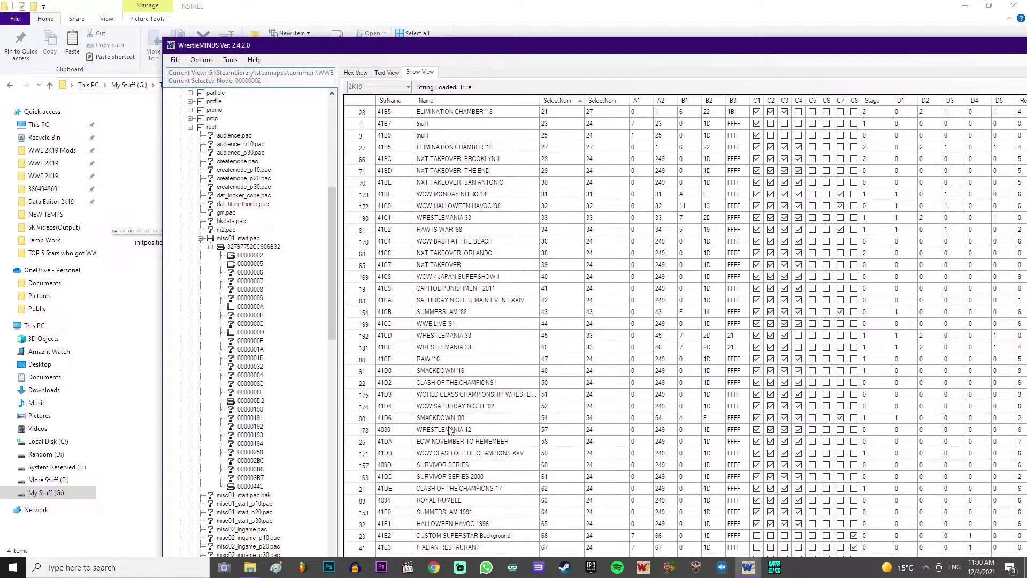
scroll(451, 451, down, 7)
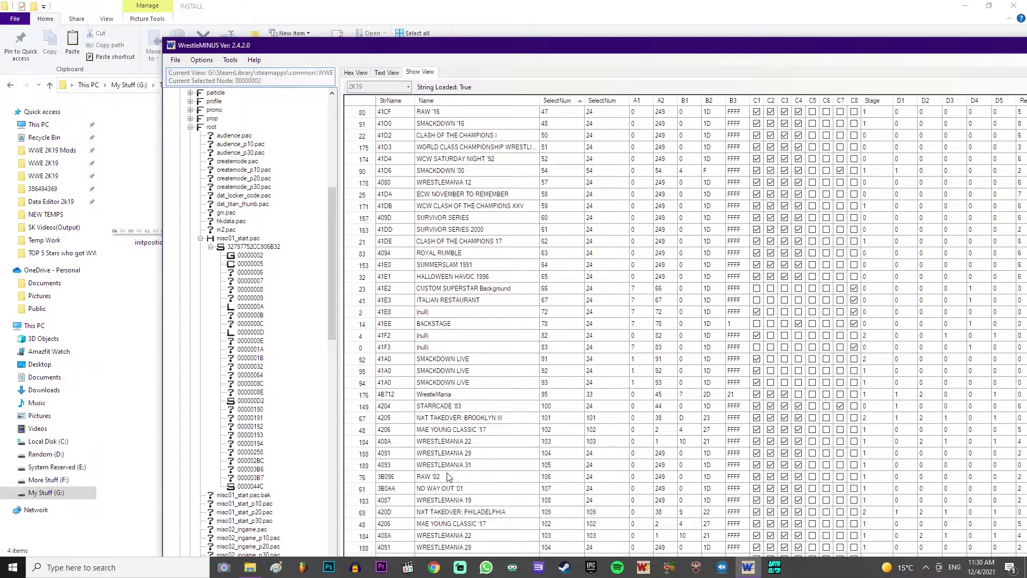
scroll(458, 523, down, 3)
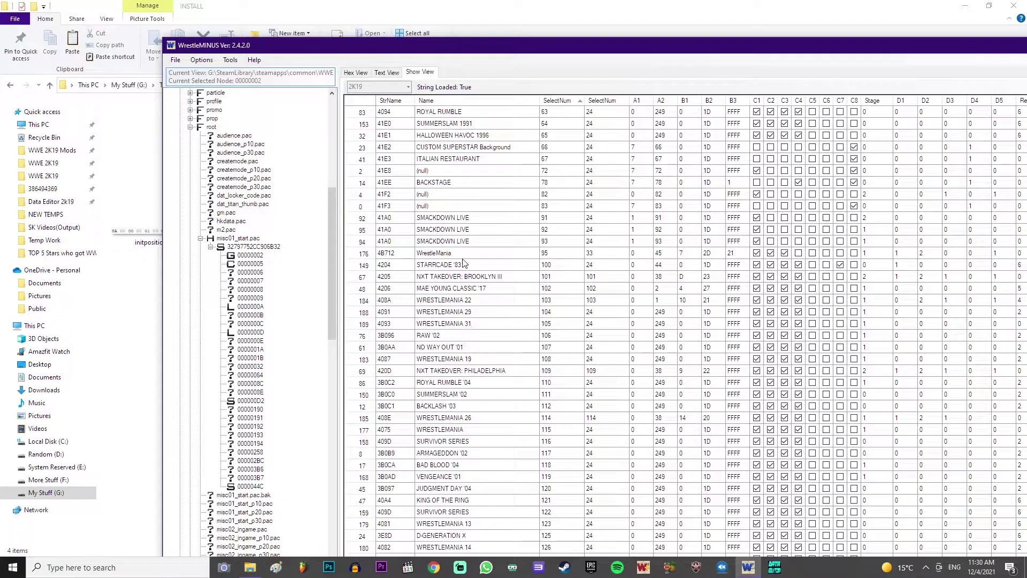
scroll(485, 497, down, 5)
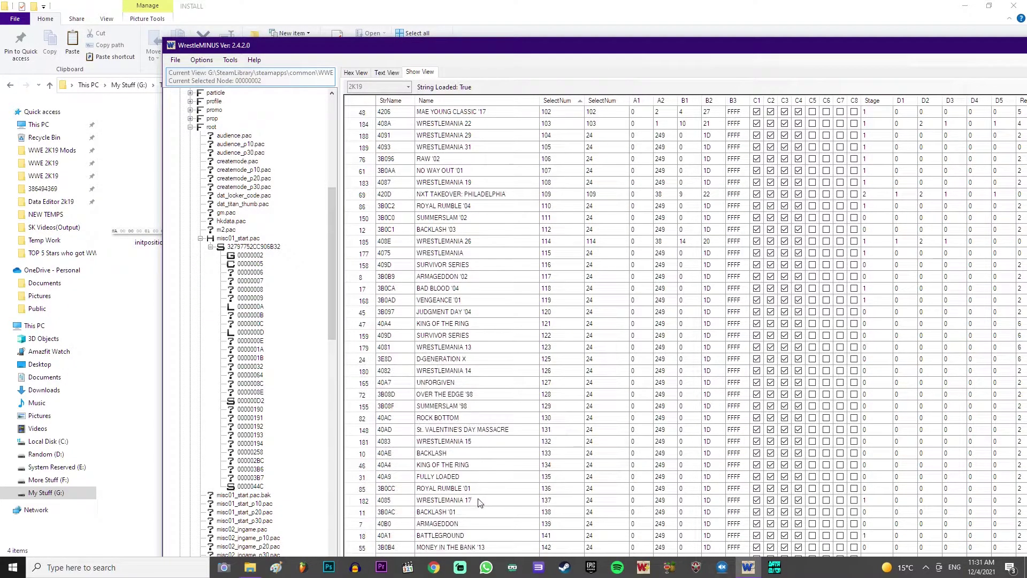
click(453, 512)
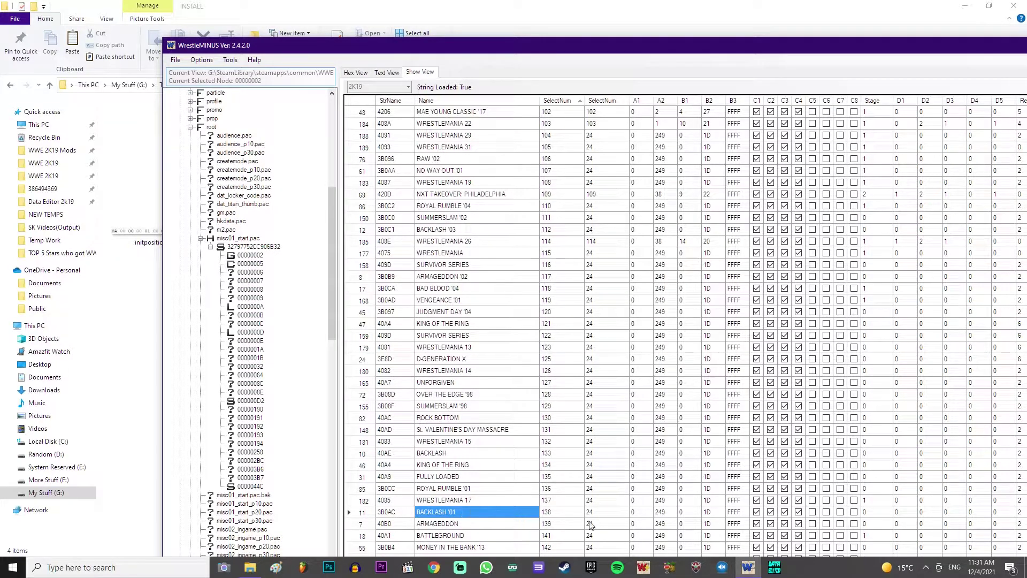
scroll(562, 514, up, 20)
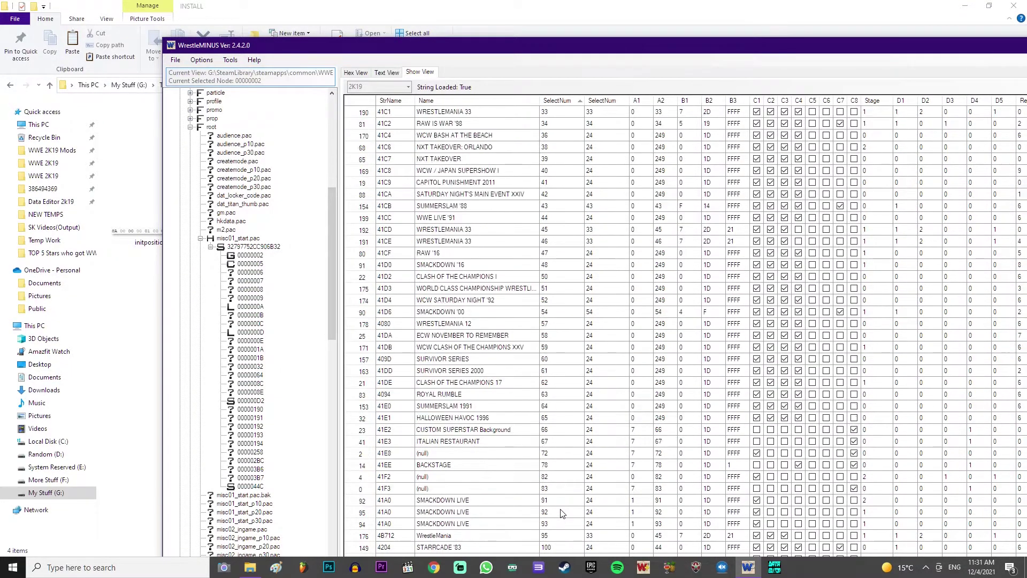
- Select the NXT arena row, maximize the WrestleMINUS window and check the row's values across to the Live column
click(448, 138)
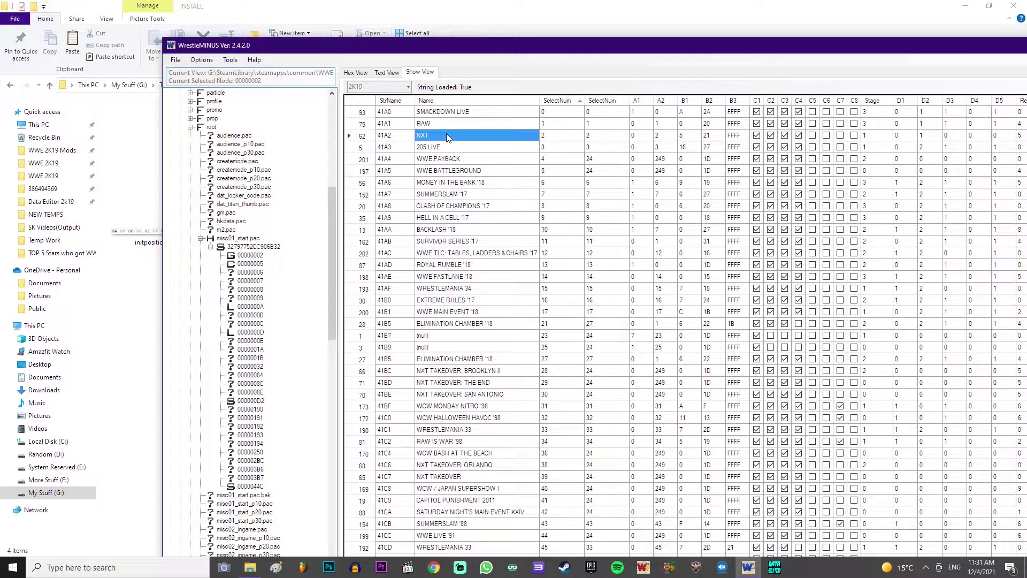
drag(523, 48, 320, 5)
mouse_move(342, 546)
mouse_down()
mouse_move(559, 542)
mouse_move(353, 542)
mouse_up()
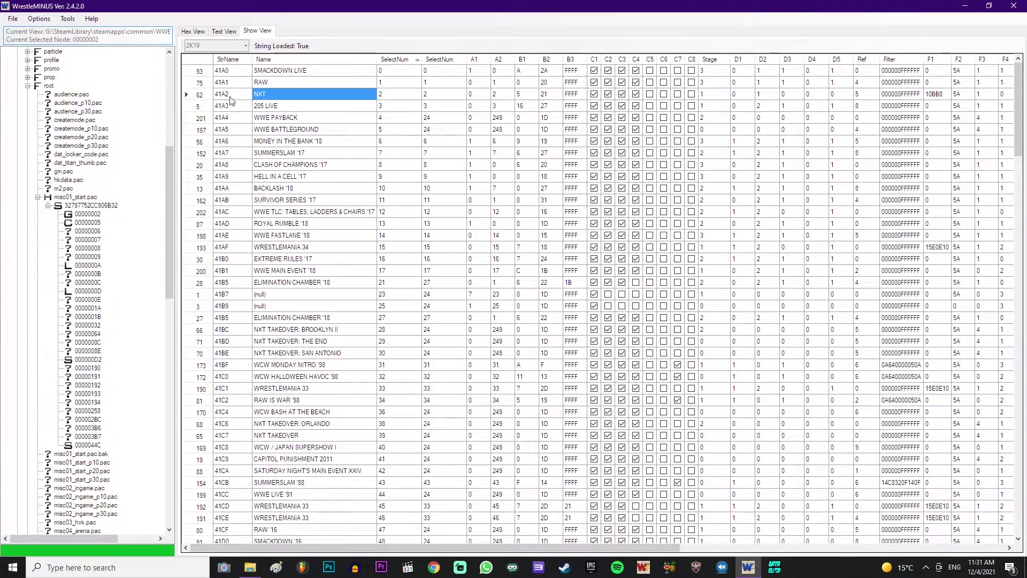
drag(464, 548, 848, 555)
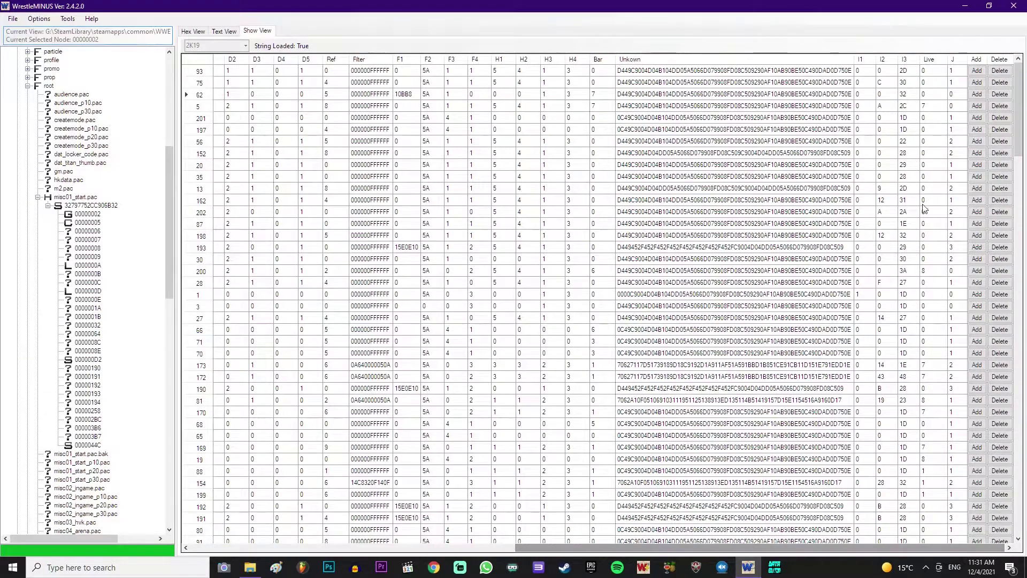
click(953, 95)
drag(730, 549, 521, 552)
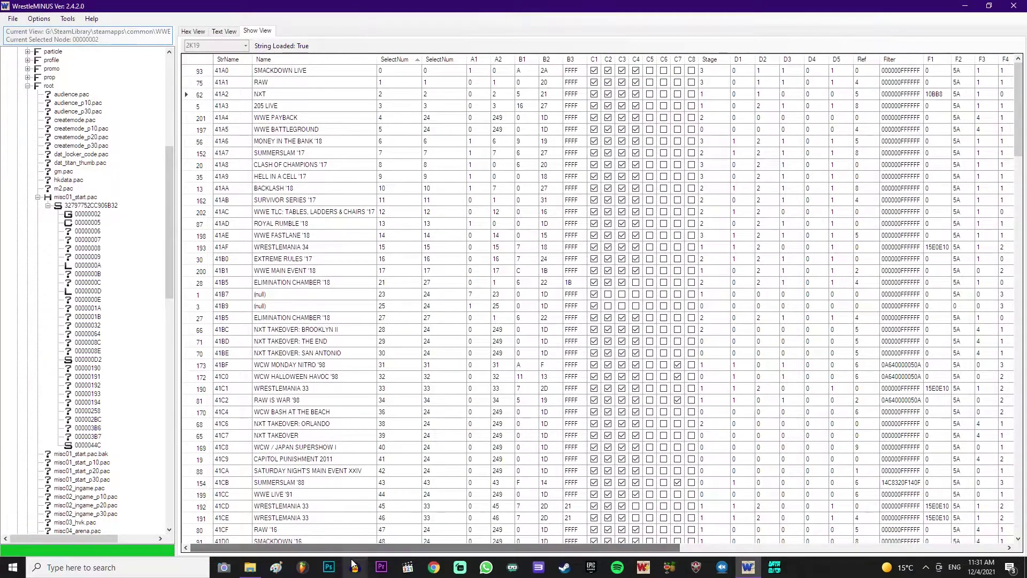
- Check the misc01 reference image in the INSTALL folder for the Live value, and return to WrestleMINUS
click(250, 567)
click(337, 223)
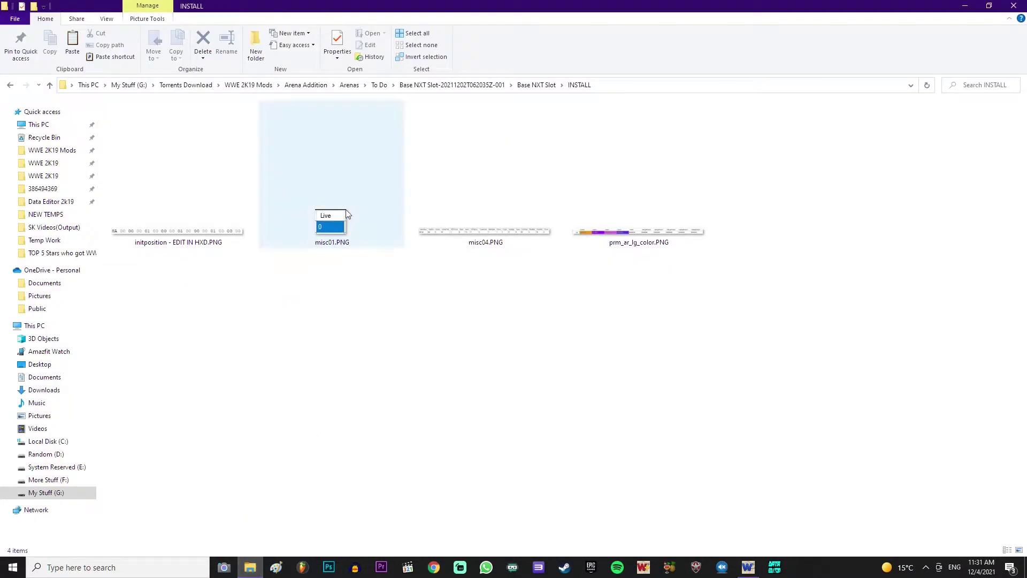
click(486, 211)
click(750, 570)
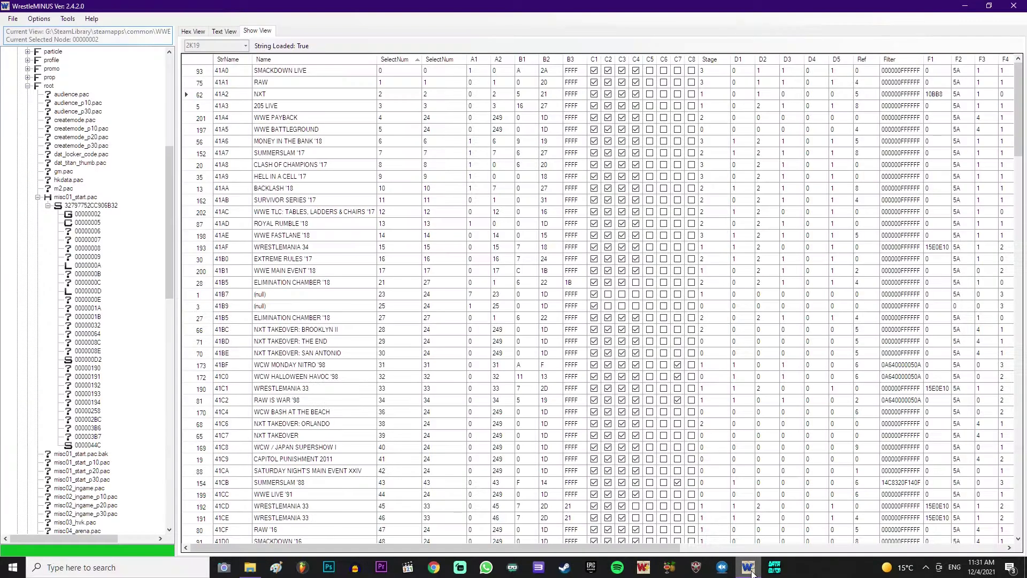
- Expand misc04_arena.pac in the root folder down to the entries of EA0371FE548591CC, and show entry 00000398 as a table
scroll(165, 278, down, 5)
scroll(80, 241, up, 6)
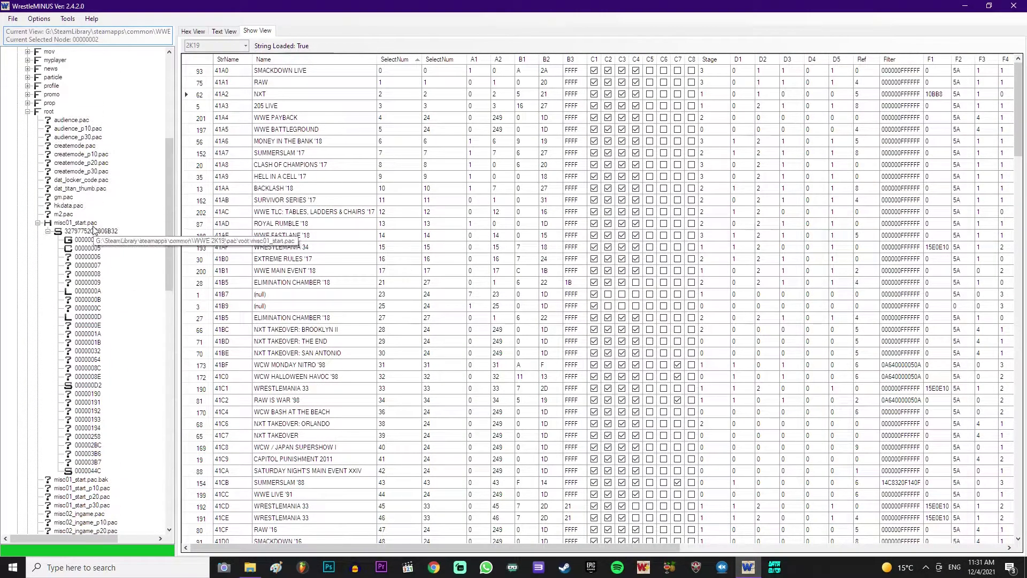
click(27, 112)
scroll(52, 161, up, 10)
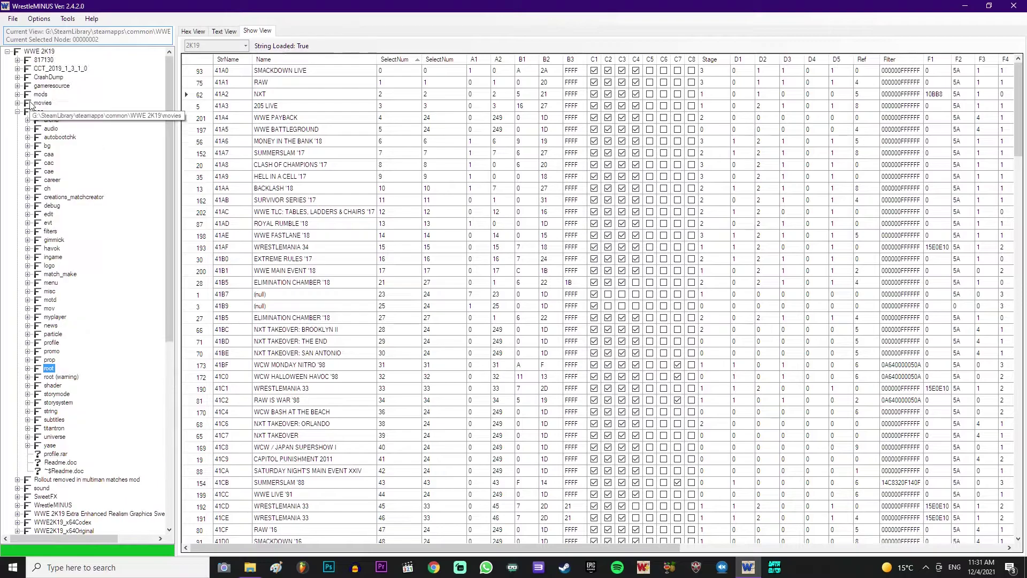
double_click(49, 368)
scroll(61, 336, down, 10)
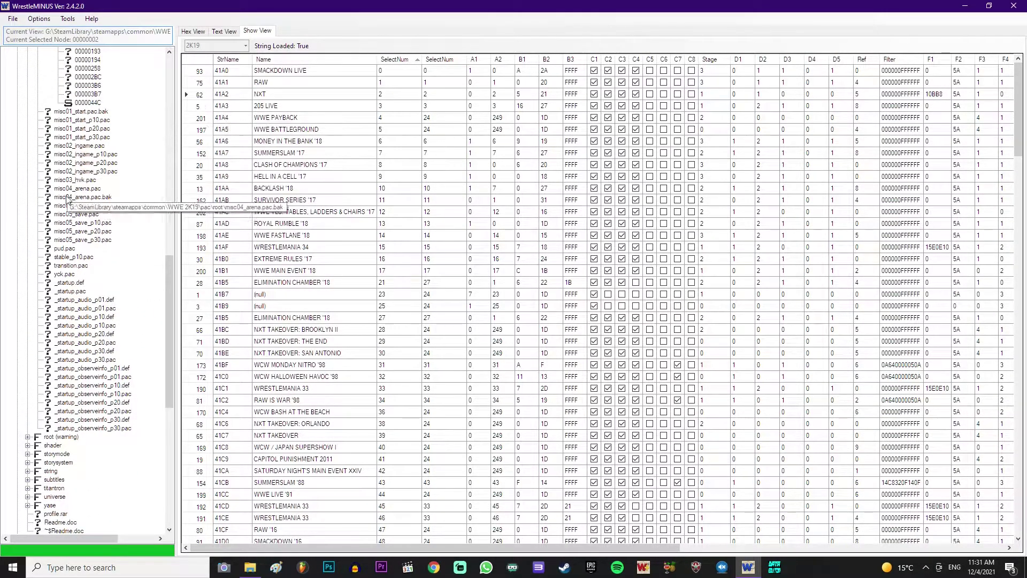
scroll(62, 369, up, 3)
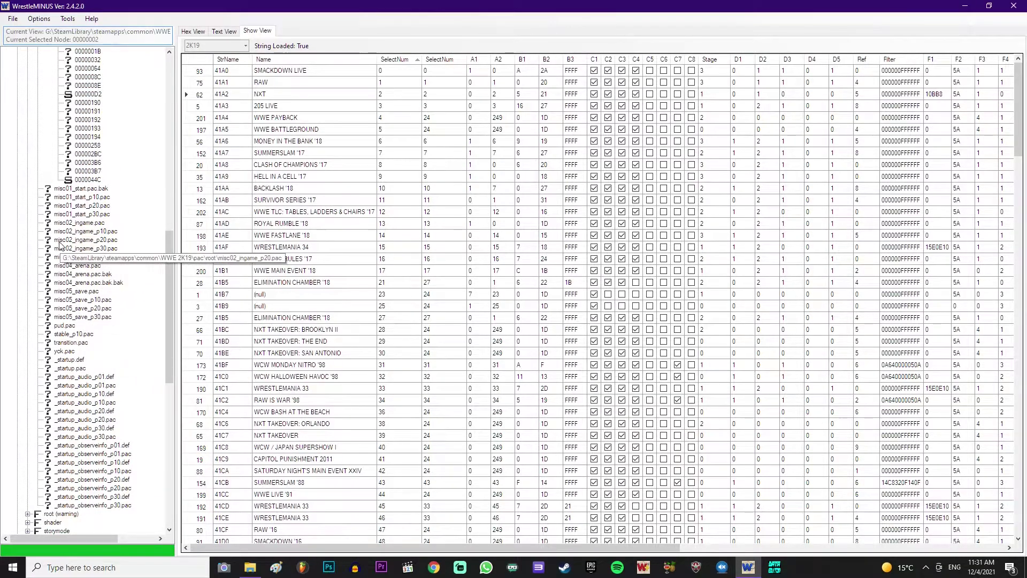
click(69, 266)
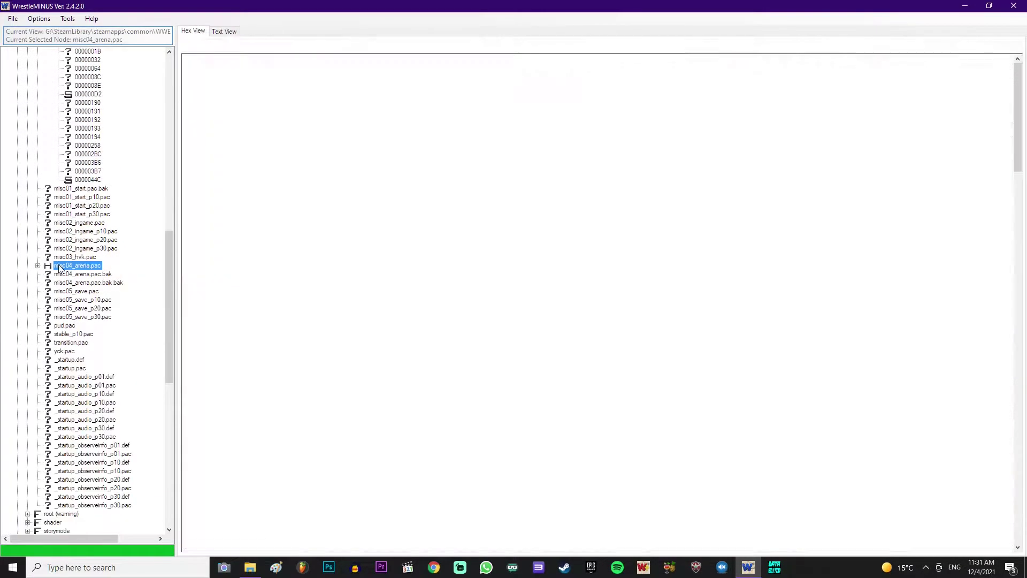
click(38, 266)
click(48, 274)
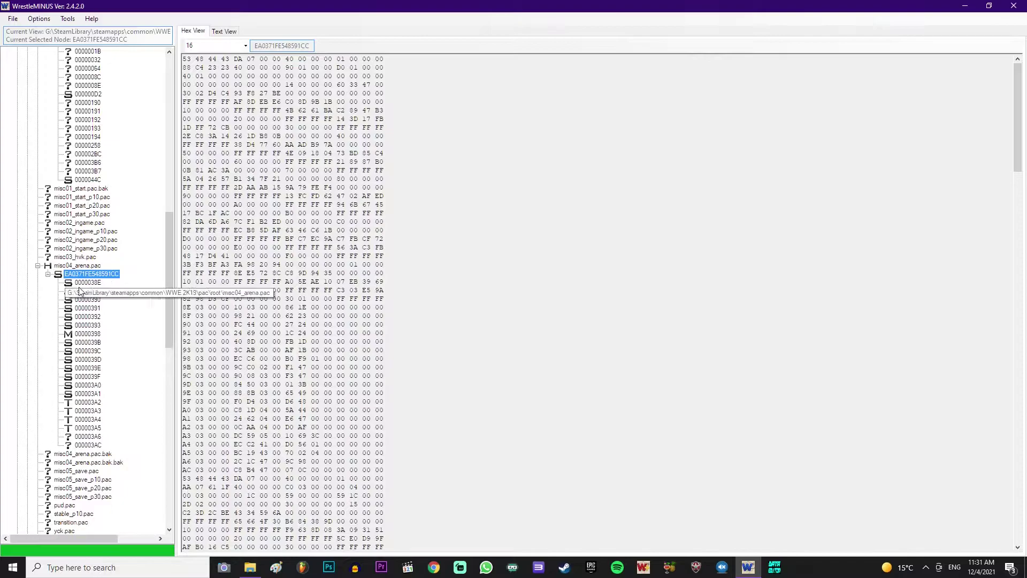
click(84, 334)
click(256, 31)
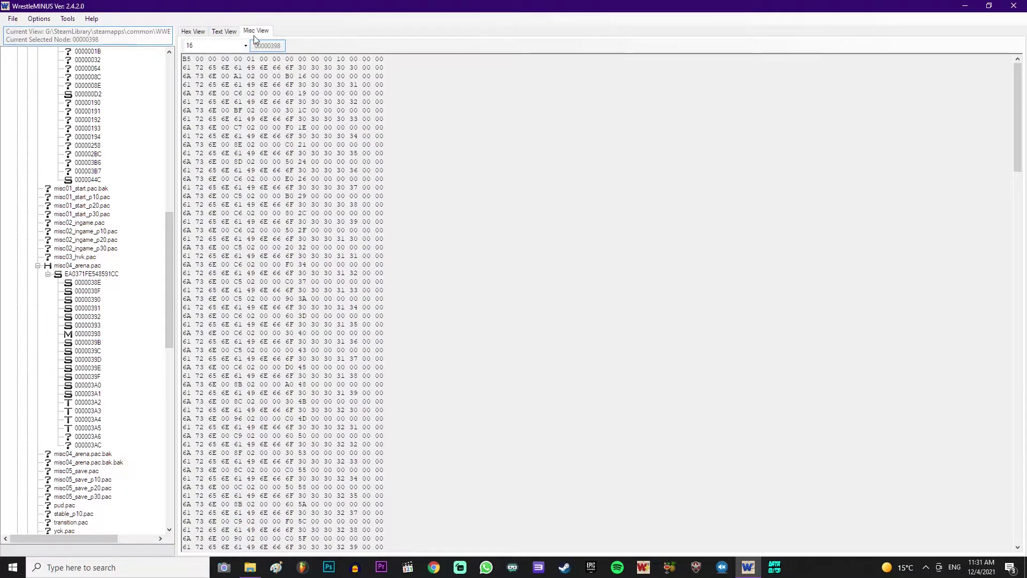
- Go back to entry 00000002 of misc01_start.pac, sort its arena table by the first SelectNum column and check the NXT row's number
scroll(96, 247, up, 10)
click(89, 206)
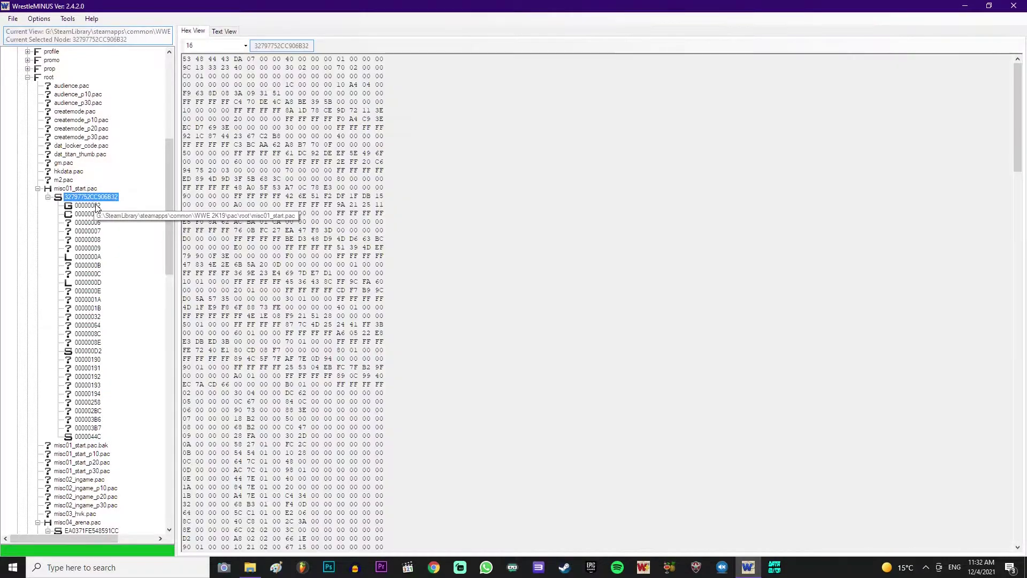
click(257, 33)
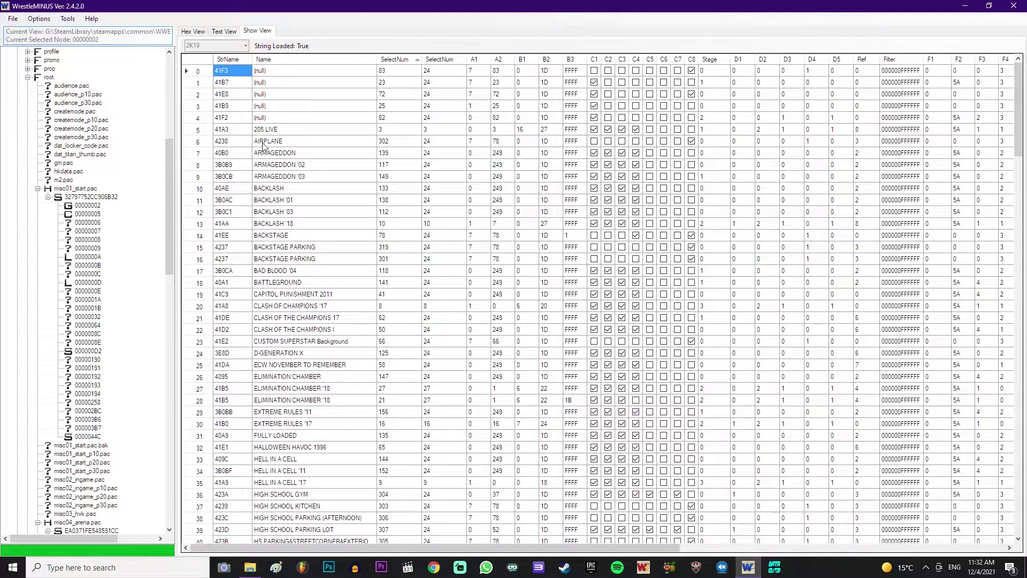
click(270, 59)
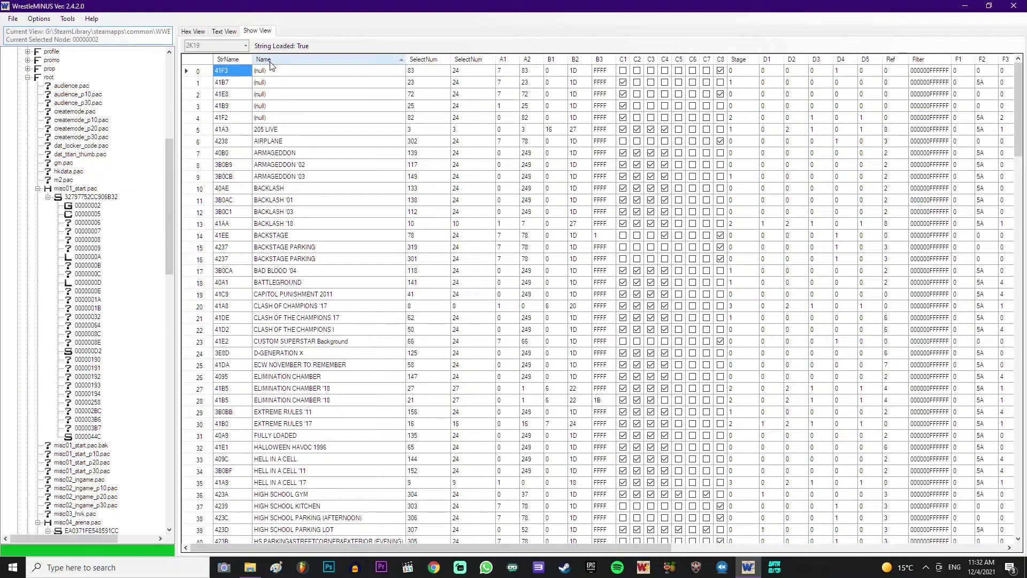
click(270, 61)
click(425, 59)
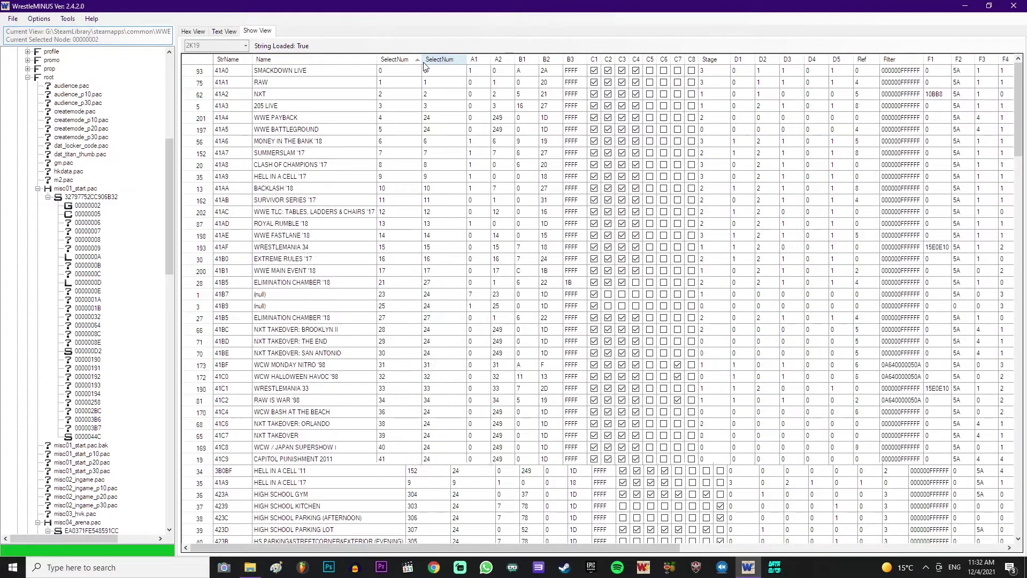
click(281, 94)
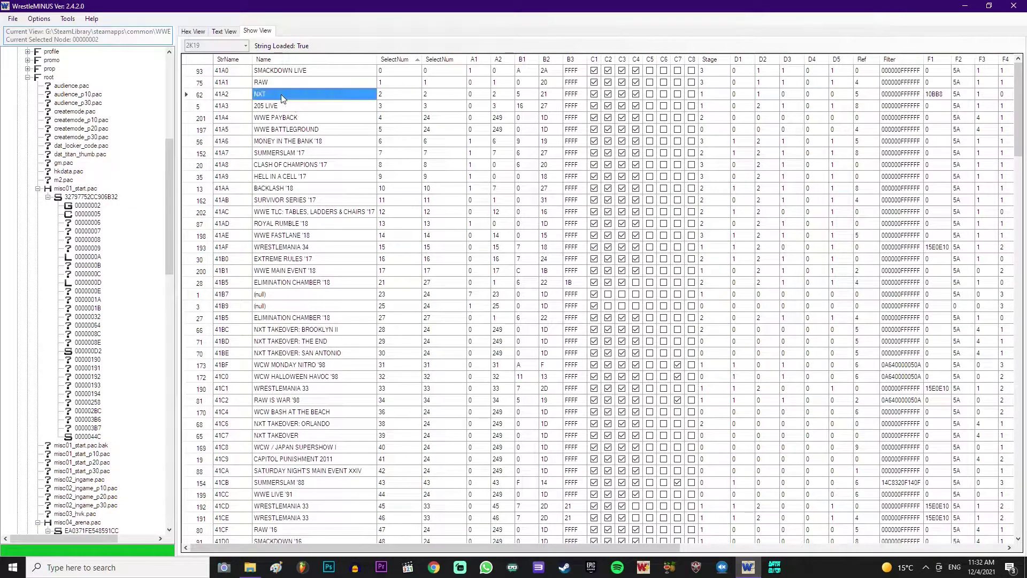
click(387, 96)
- Show entry 00000398 of misc04_arena.pac as a table and select the row for ArenaNum 00002
scroll(109, 446, down, 9)
click(87, 359)
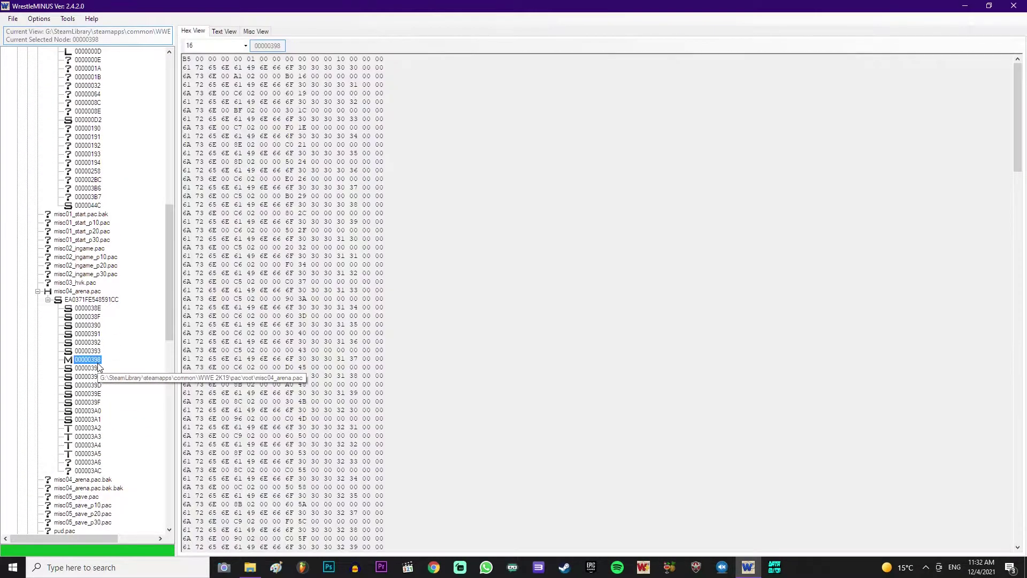
click(255, 32)
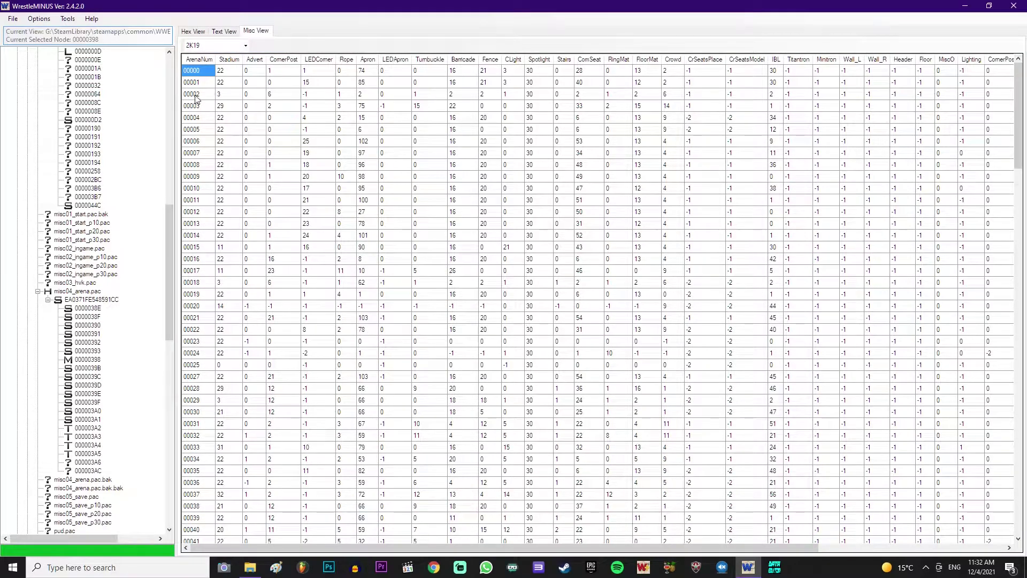
click(198, 96)
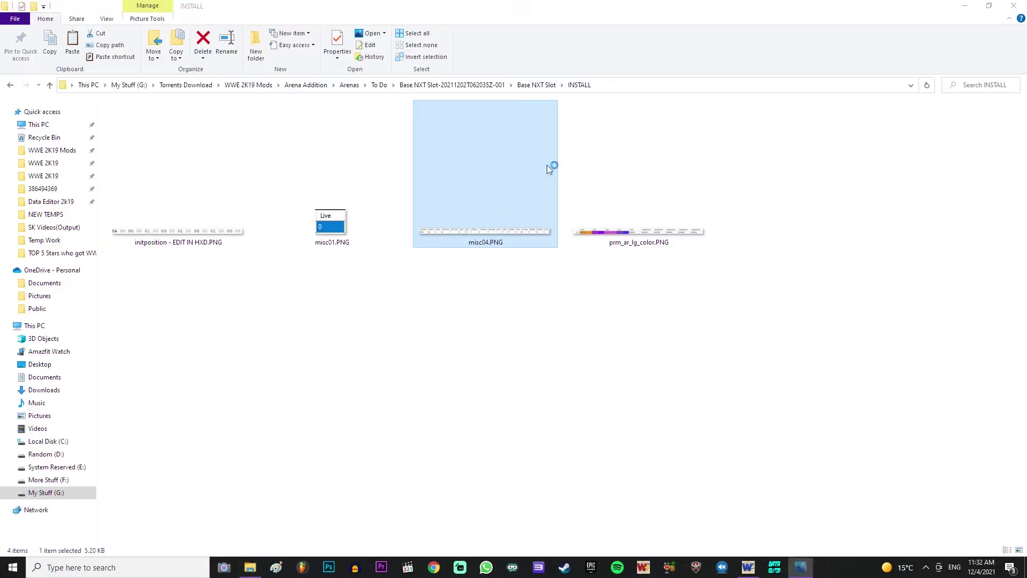
- Open the misc04.PNG reference image from the INSTALL folder over the arena table and compare it with row 00002
double_click(543, 181)
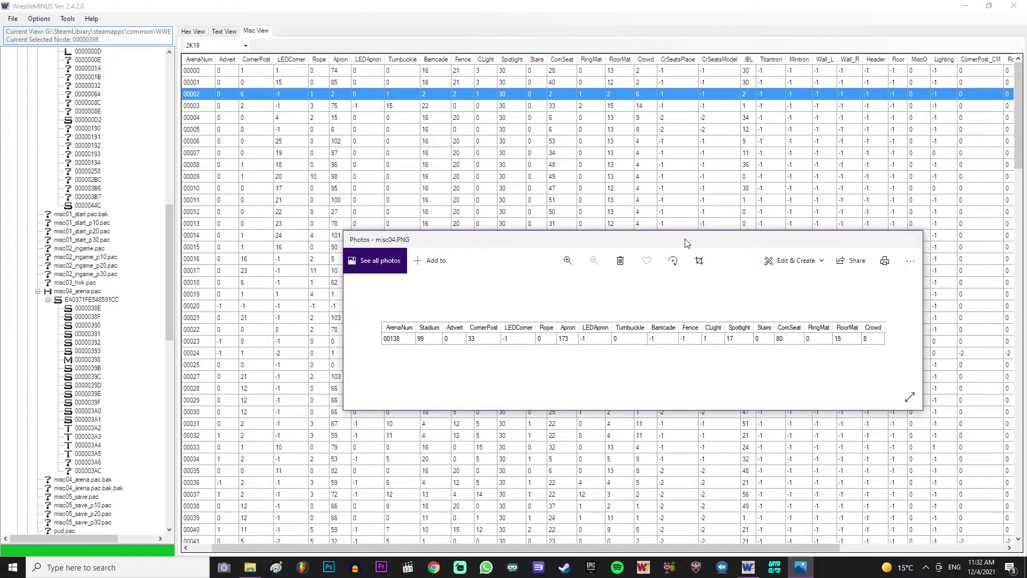
drag(687, 243, 455, 170)
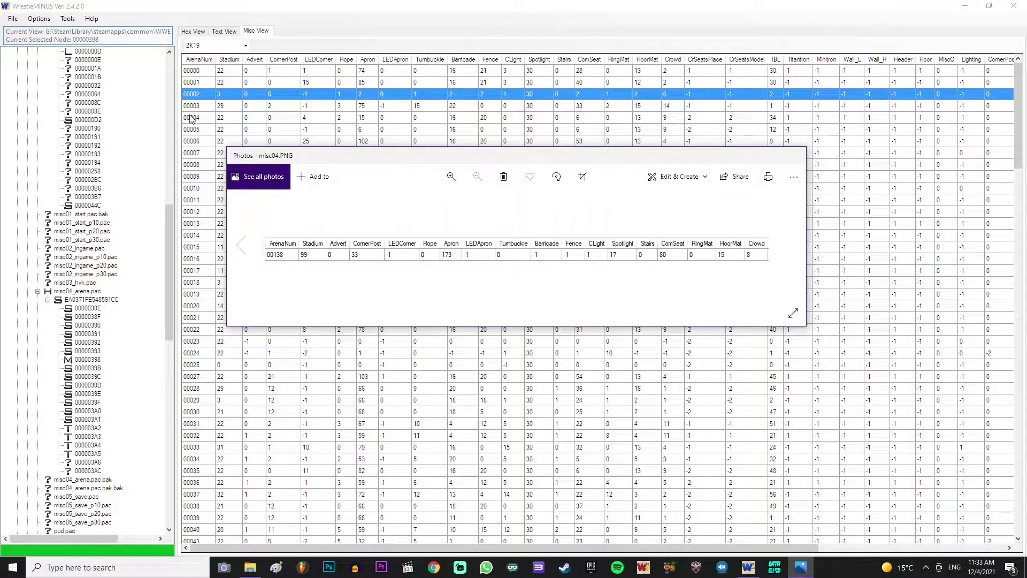
click(198, 99)
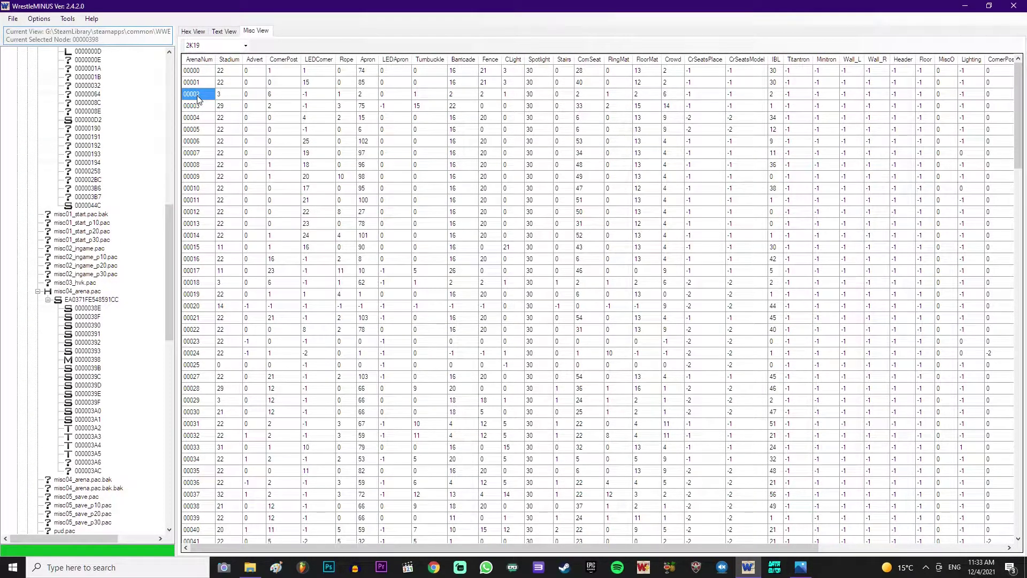
click(800, 566)
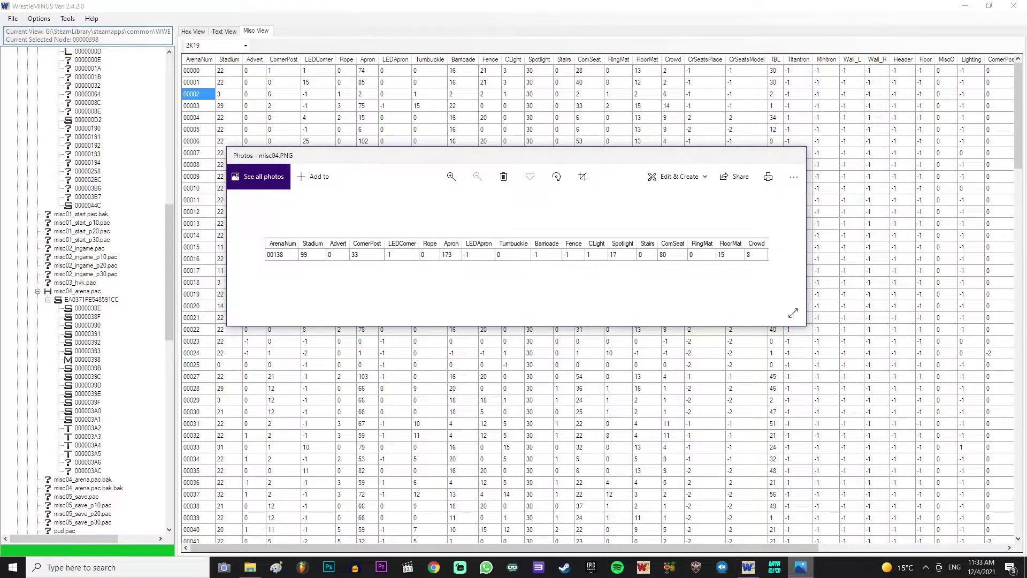
- Reopen the arena table of entry 00000002 in misc01_start.pac and sort it ascending by the first SelectNum column
click(202, 449)
scroll(85, 256, up, 8)
click(86, 180)
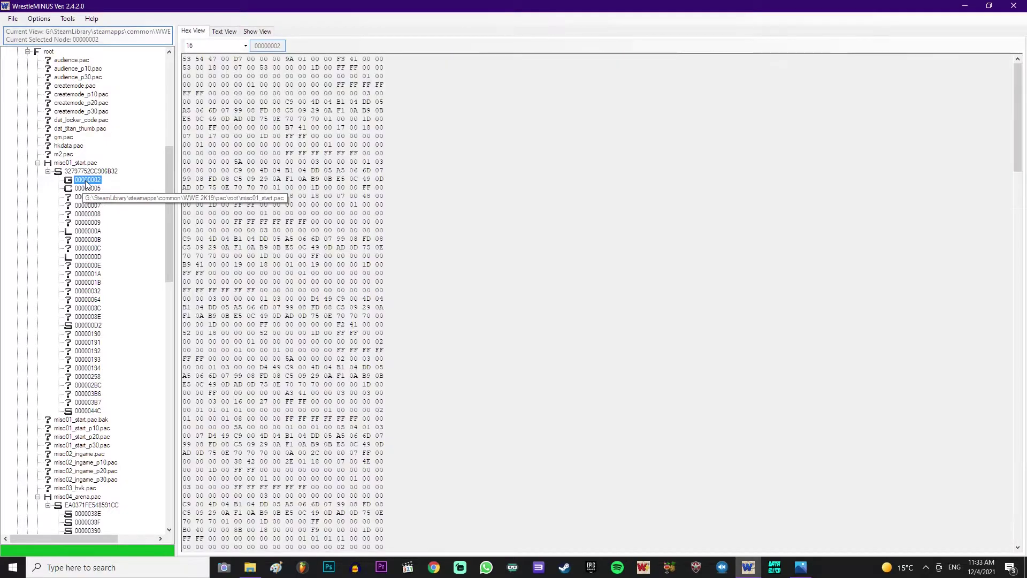
click(257, 31)
scroll(274, 348, down, 5)
scroll(273, 349, down, 6)
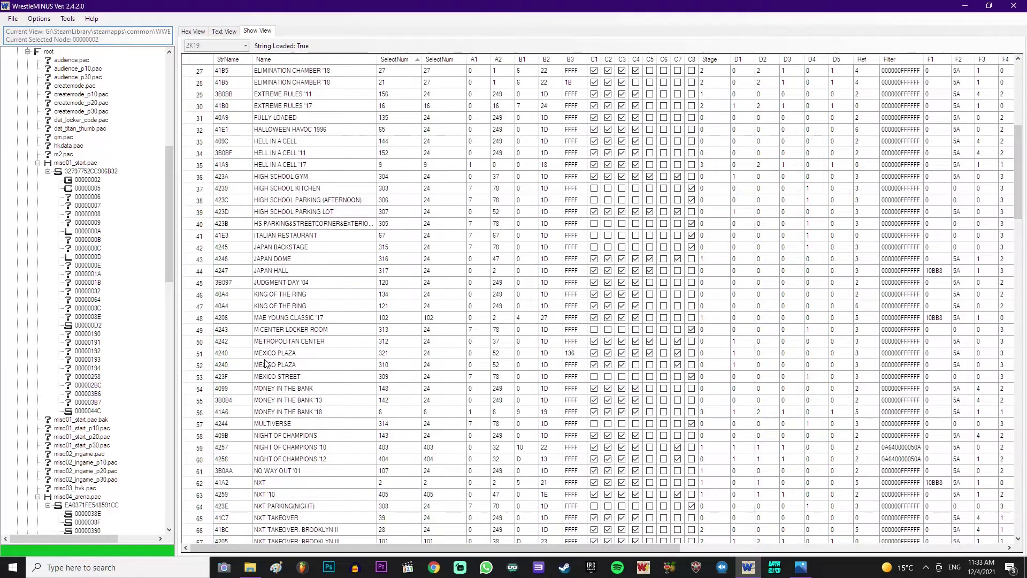
click(394, 58)
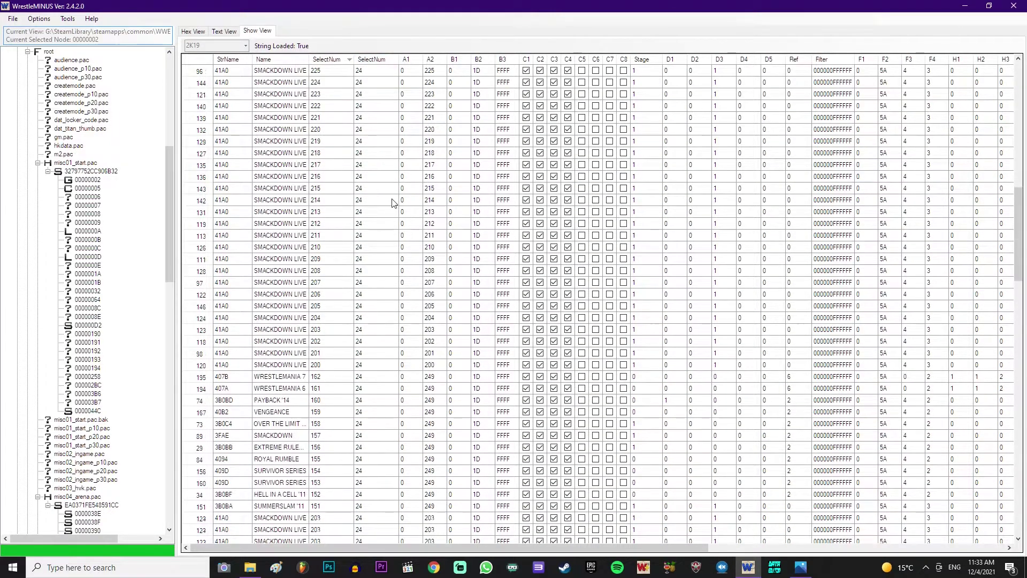
scroll(392, 214, down, 20)
click(335, 62)
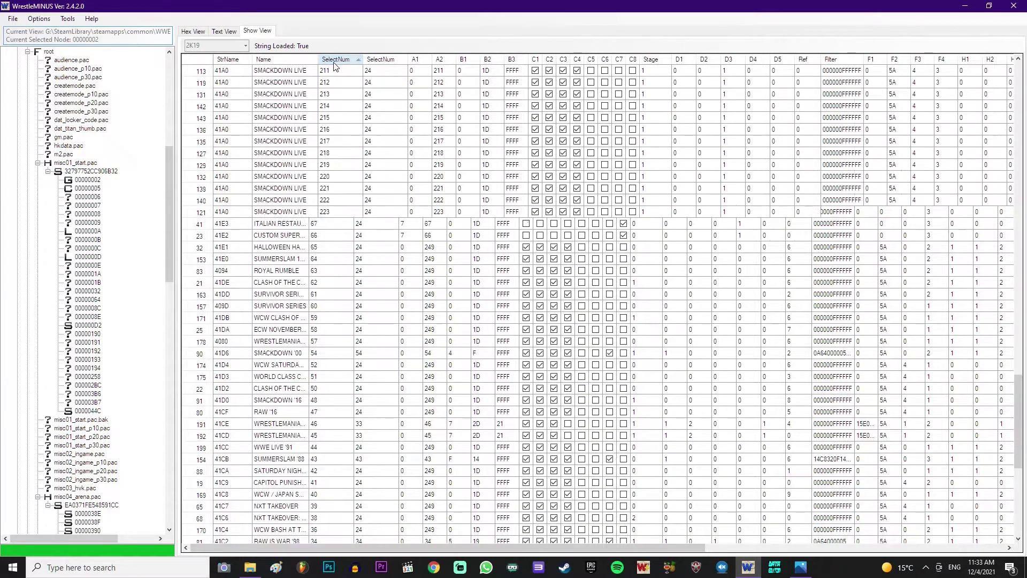
- Find the arena with SelectNum 138, the reference image's ArenaNum, and check its name and StrName
scroll(348, 142, up, 13)
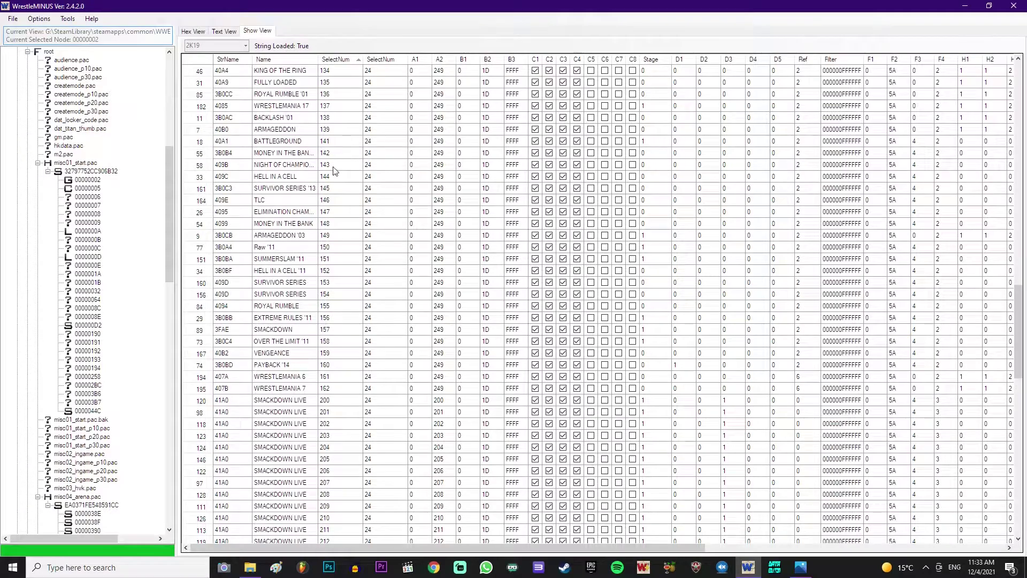
scroll(330, 239, up, 3)
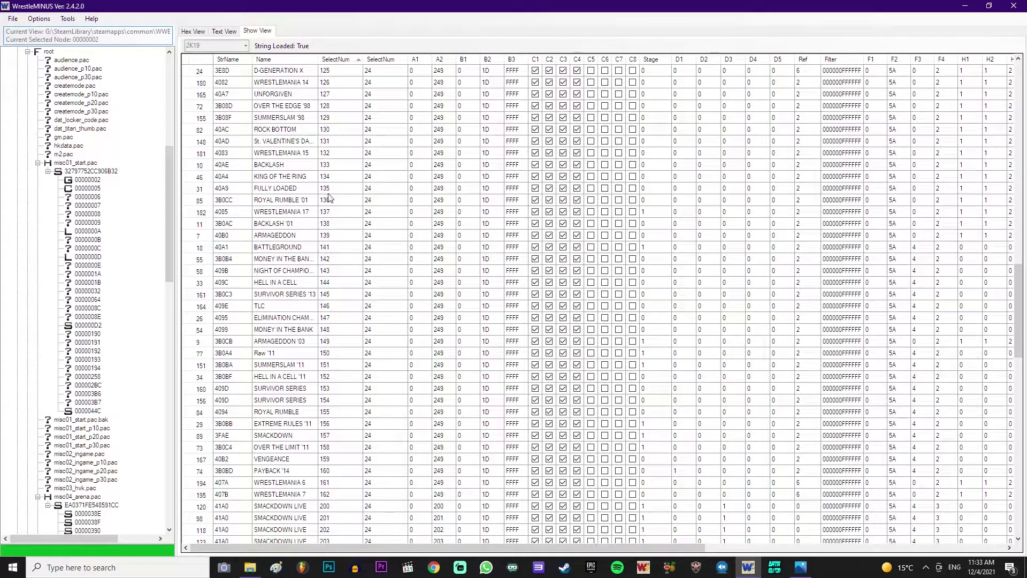
click(332, 223)
click(280, 225)
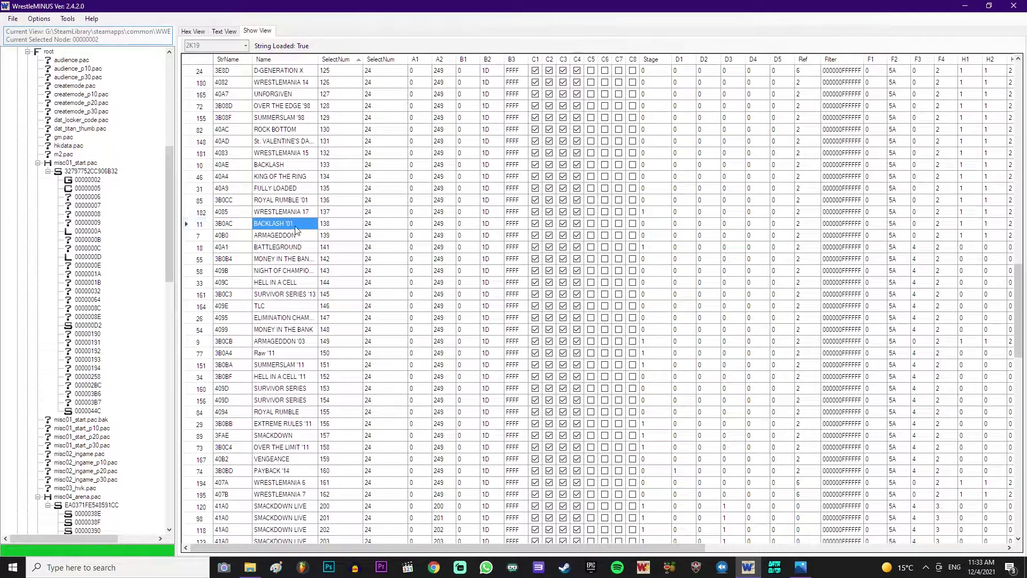
click(331, 224)
click(230, 225)
click(337, 225)
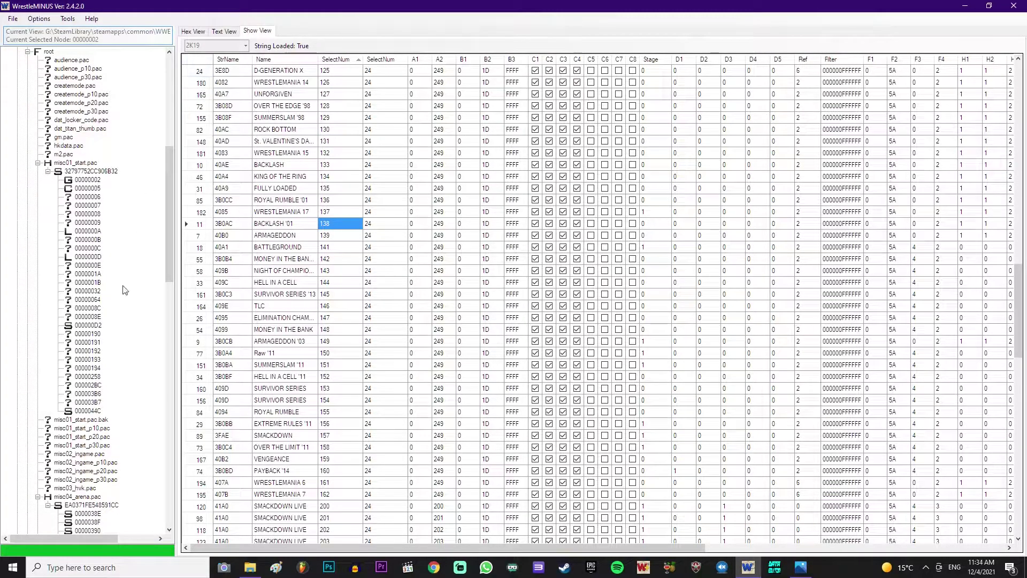
- Return to the table of entry 00000398 in misc04_arena.pac and check the ArenaNum and Stadium values of row 00002
scroll(114, 427, down, 8)
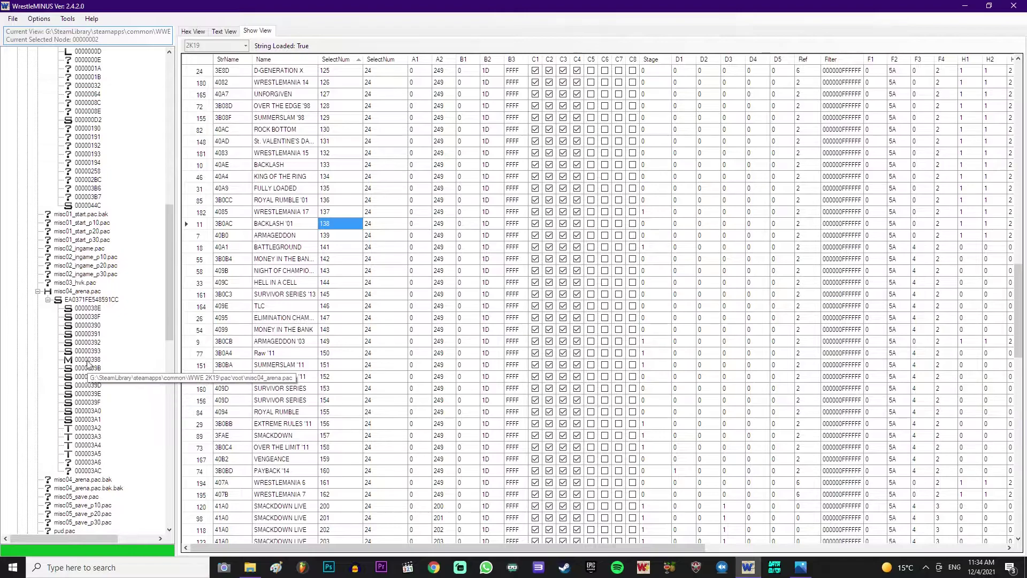
click(87, 360)
click(256, 32)
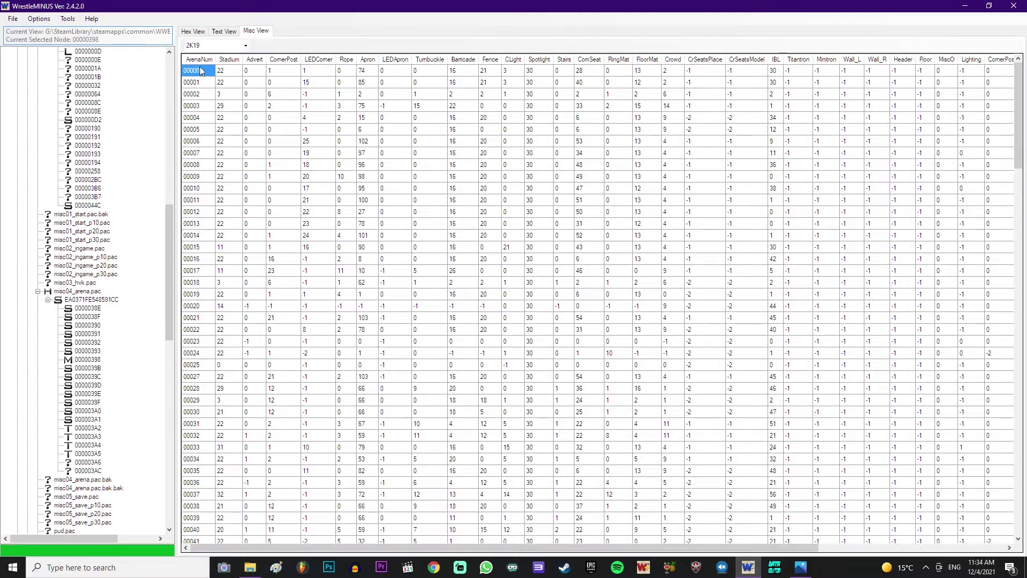
click(201, 95)
click(227, 95)
click(202, 96)
click(227, 98)
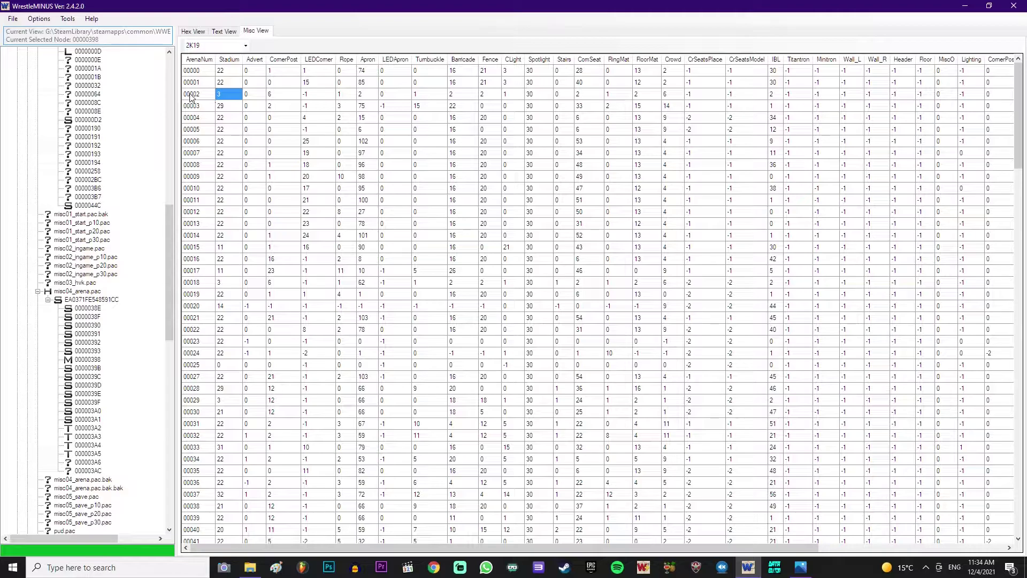
- Highlight row 00002 through the Lighting column and arrange the WrestleMINUS window below the misc04.PNG reference image
drag(191, 96, 976, 95)
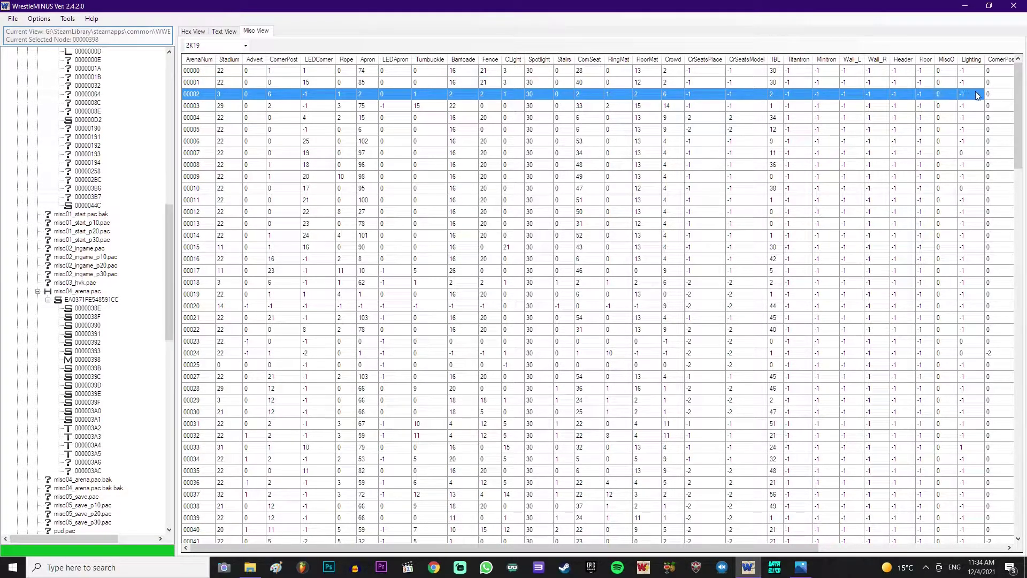
key(alt+Tab)
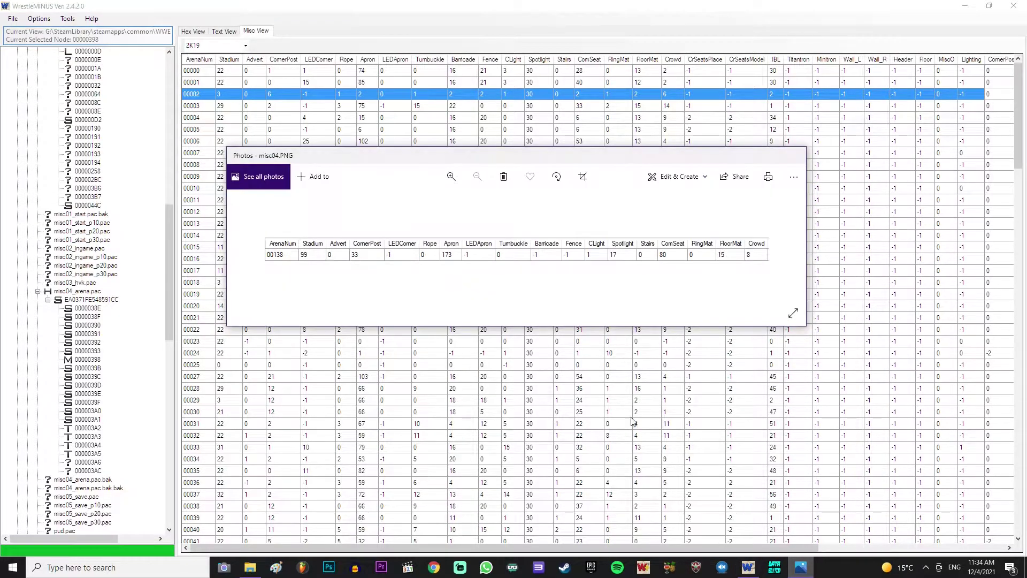
click(226, 96)
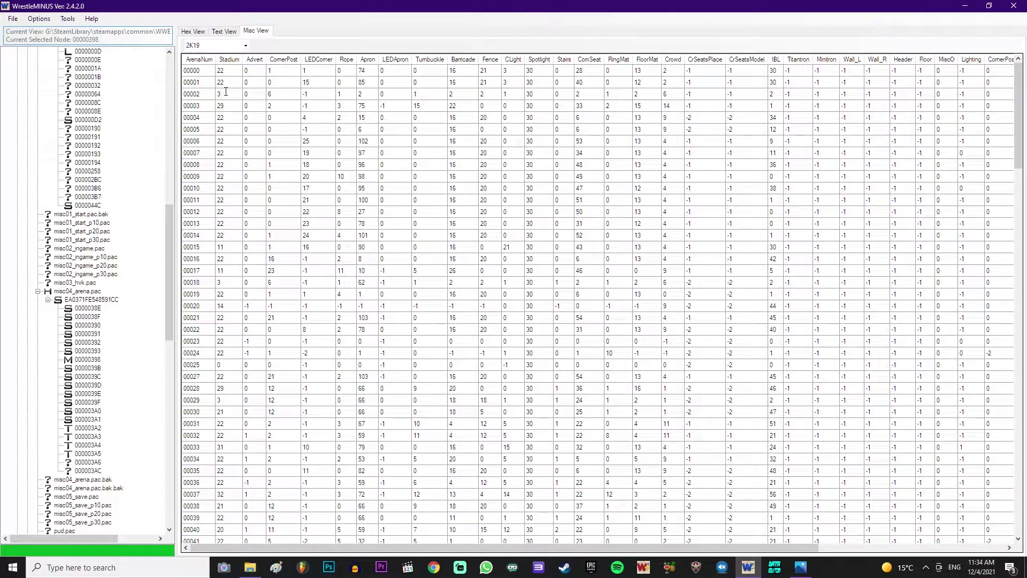
drag(527, 5, 489, 5)
- In row 00002, set Stadium 99, CornerPost 33, LEDCorner -1, Rope 0, Apron 173, LEDApron -1, Turnbuckle 0, Barricade -1 and Fence -1
click(187, 276)
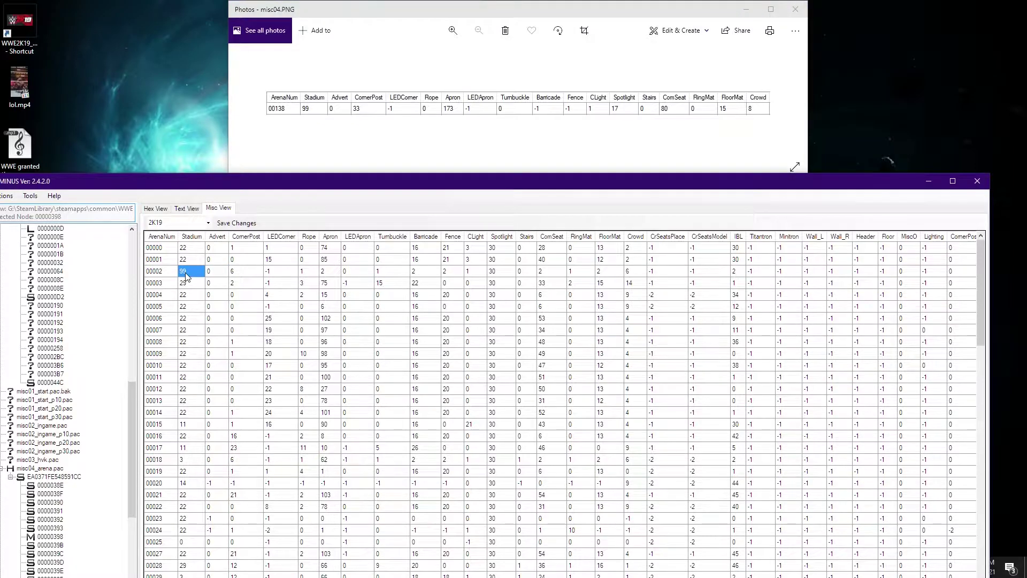
click(216, 274)
click(247, 275)
click(238, 271)
text(0)
key(Tab)
text(173	-1	0	-1	-1)
- Continue row 00002 with Stairs 0, ComSeat 80, RingMat 0, FloorMat 15 and Crowd 8
click(496, 274)
key(Tab)
key(Tab)
text(80)
key(Tab)
text(0)
text(8)
key(Tab)
click(630, 276)
- Enlarge the misc04.PNG reference image and compare its values with the edited row 00002
click(617, 143)
scroll(617, 142, up, 2)
scroll(616, 141, down, 2)
scroll(507, 97, up, 2)
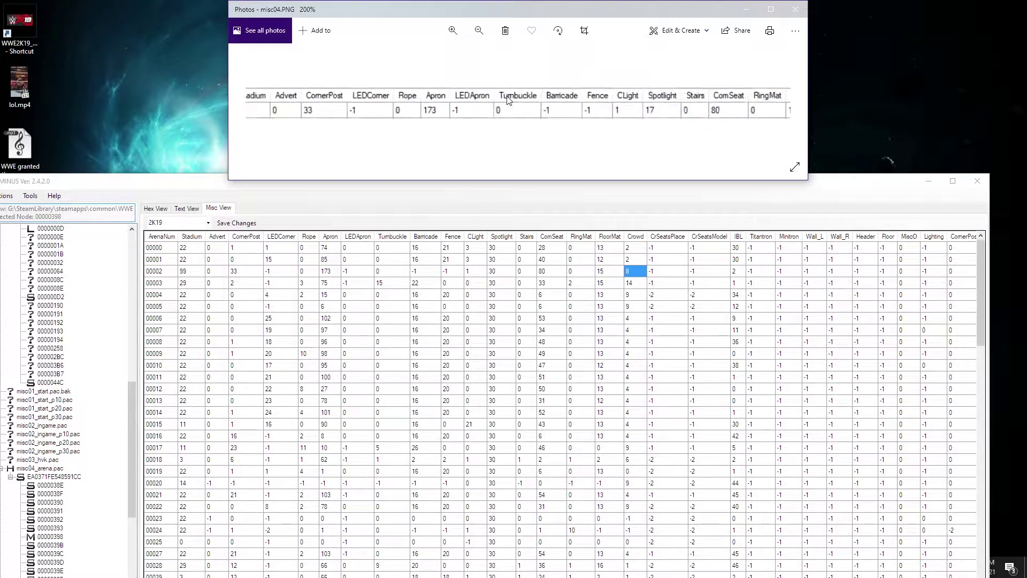
- Close the misc04.PNG reference image, maximize WrestleMINUS and save the edited misc04 arena data
scroll(509, 93, down, 2)
click(795, 9)
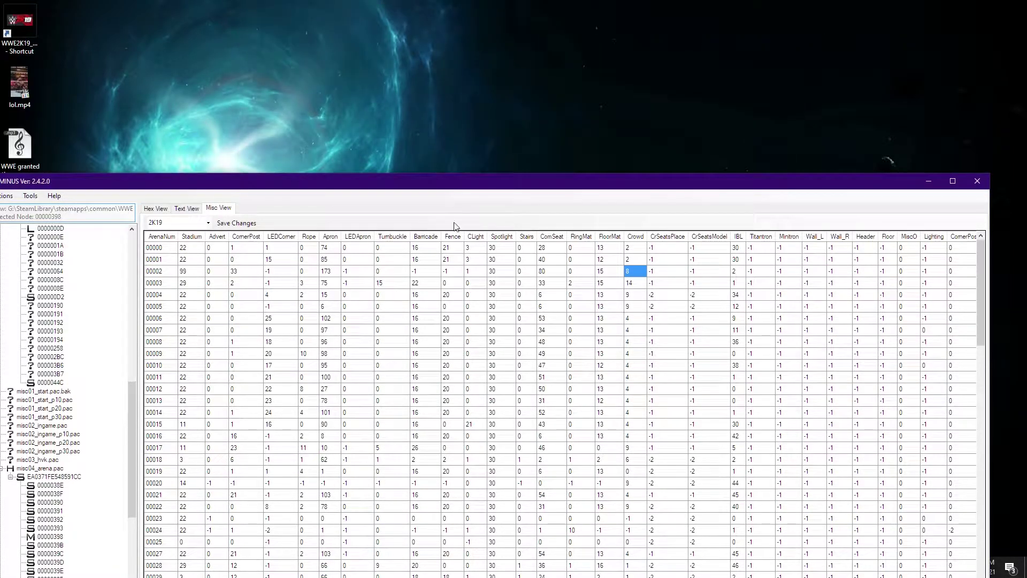
drag(488, 177, 526, 2)
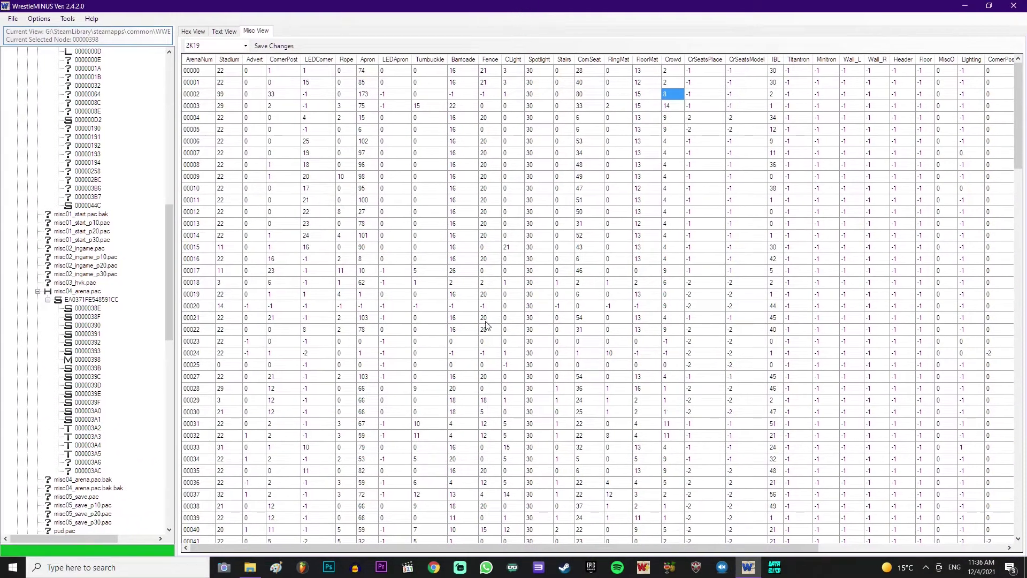
click(250, 566)
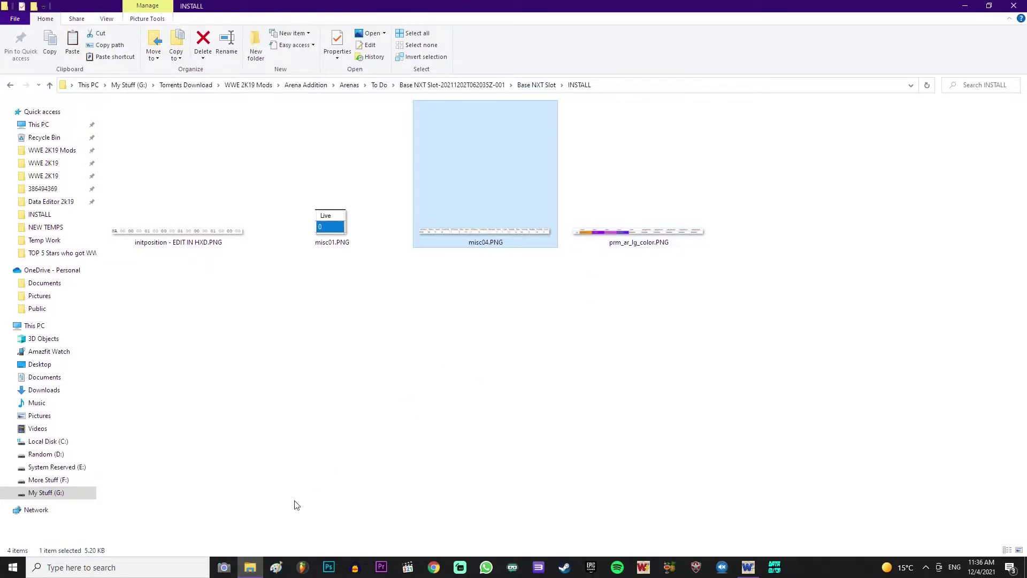
click(248, 575)
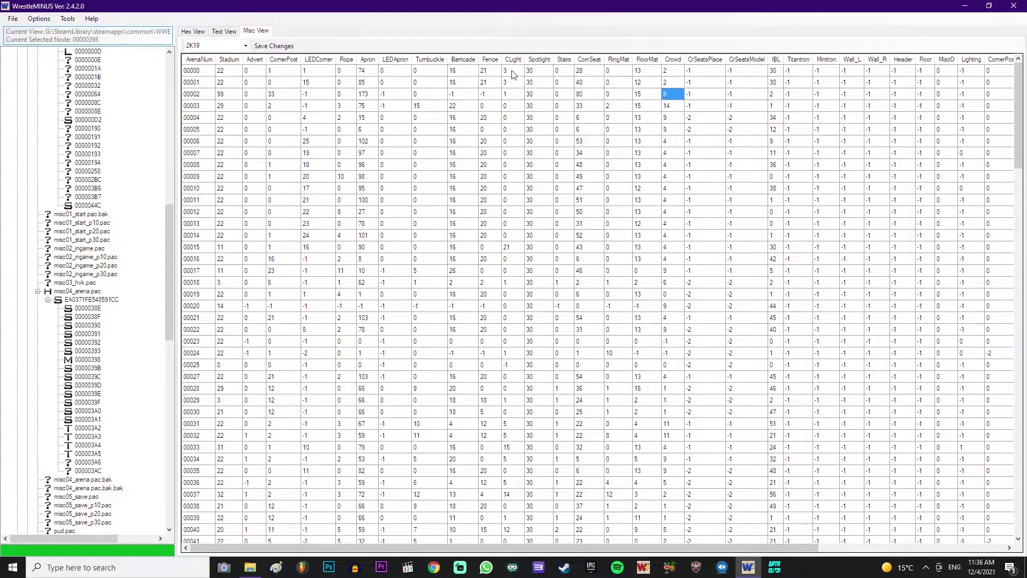
click(292, 46)
- Collapse the root folder in the file tree and expand pac > misc > parameter > light
scroll(114, 308, up, 19)
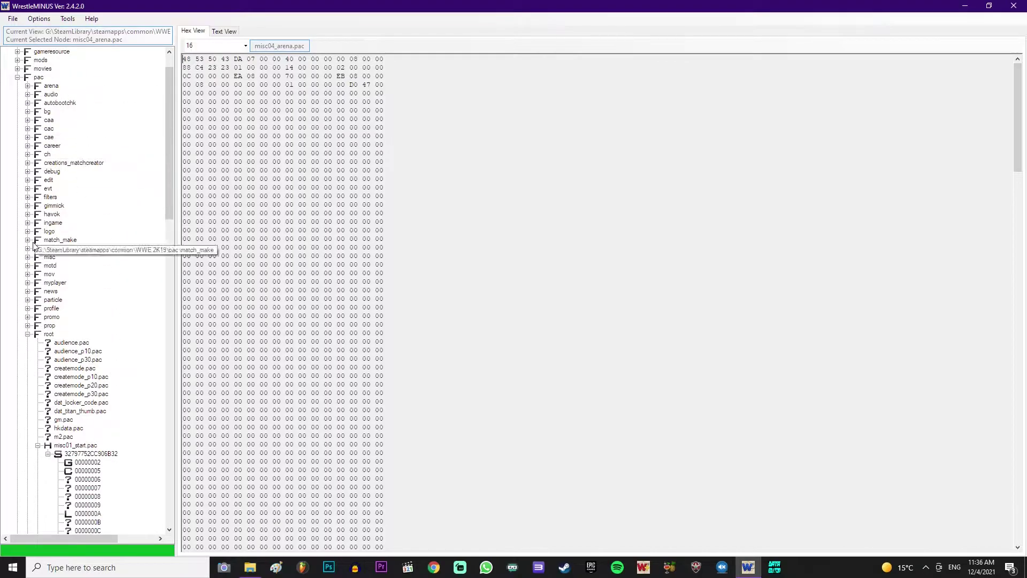
click(28, 334)
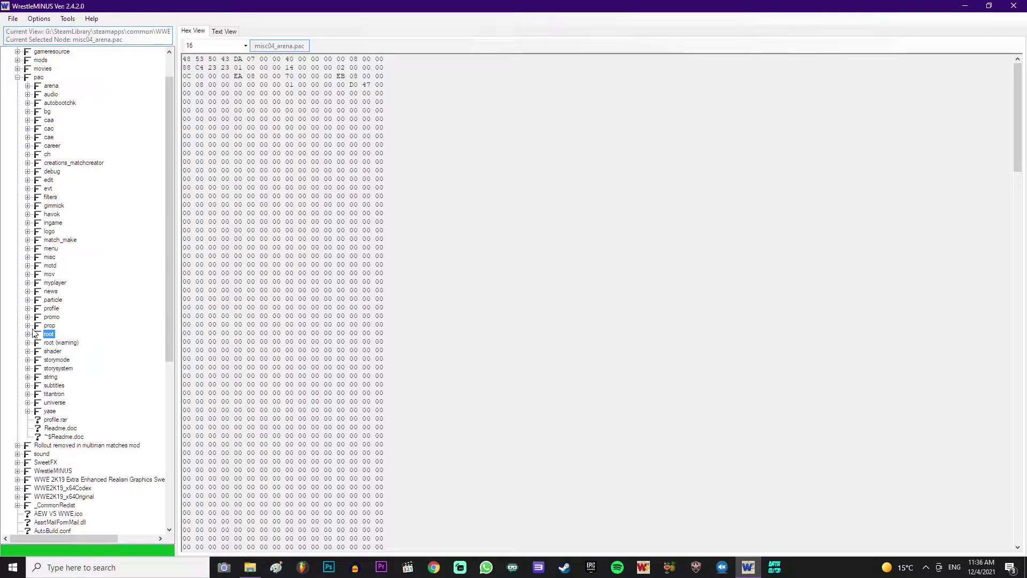
click(28, 258)
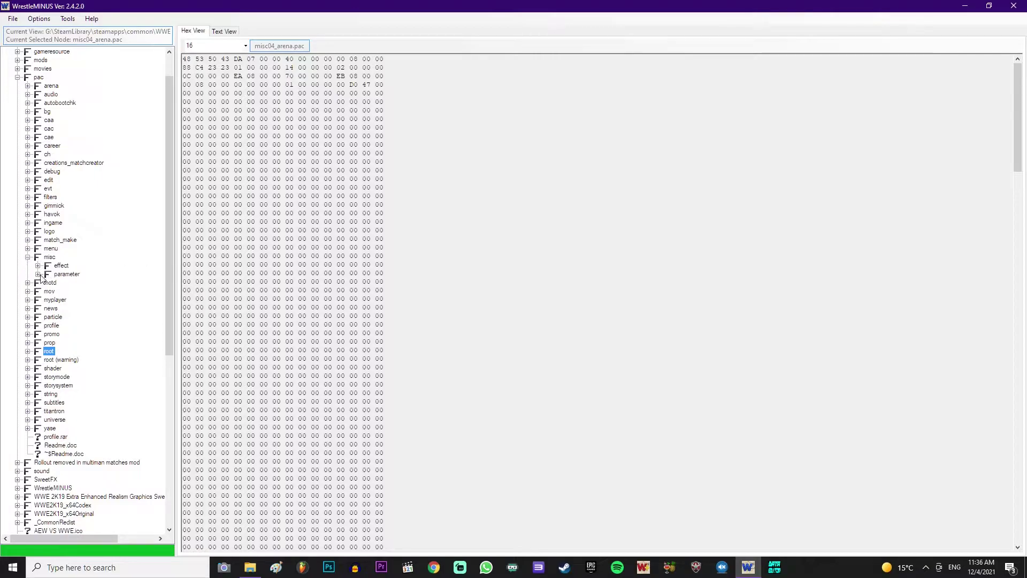
click(38, 274)
click(48, 317)
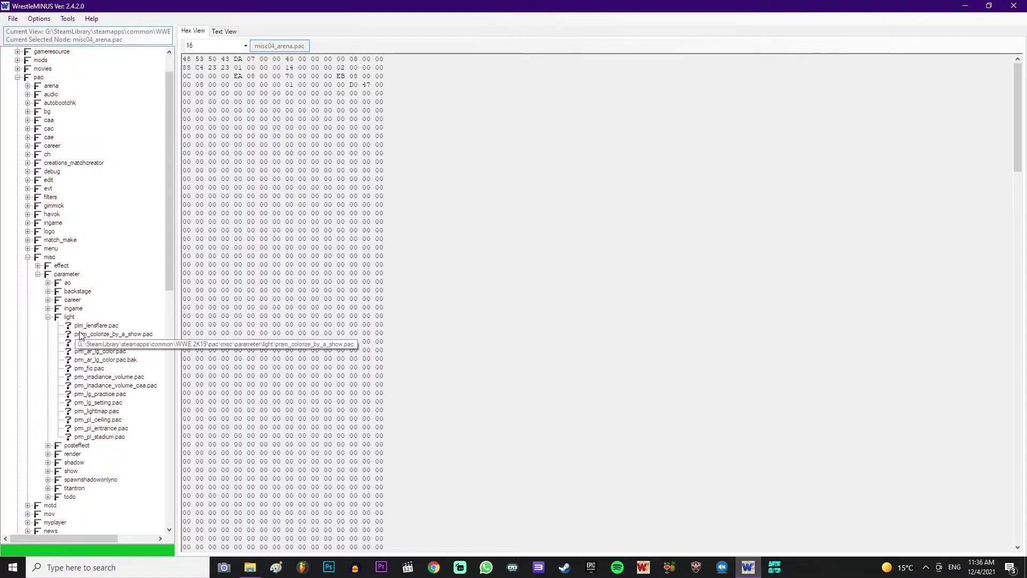
- Expand prm_ar_lg_color.pac to its 00000000 node, show its colour table in NIBJ View and select Color0 of row 2
click(99, 351)
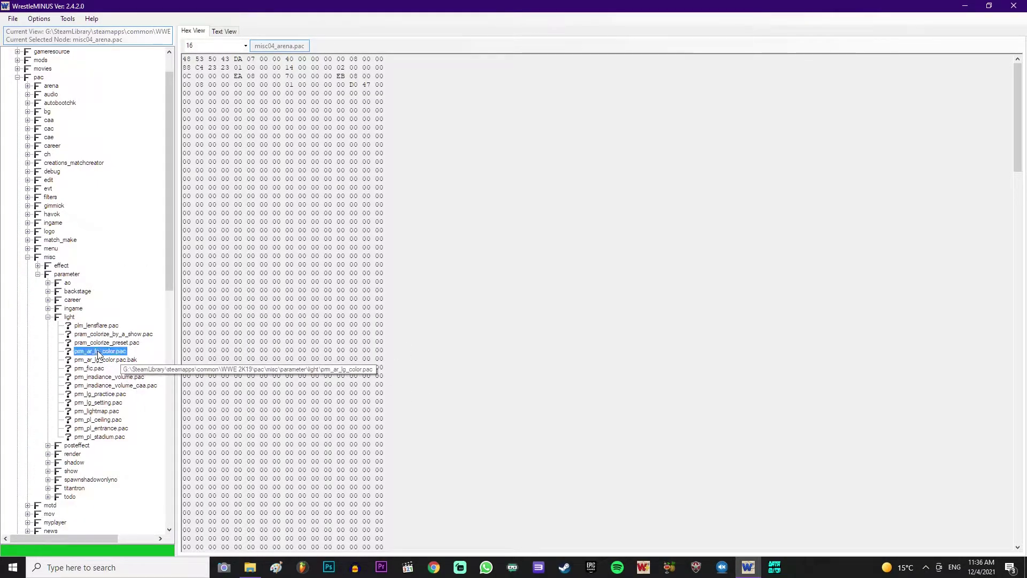
click(58, 351)
key(Down)
click(68, 360)
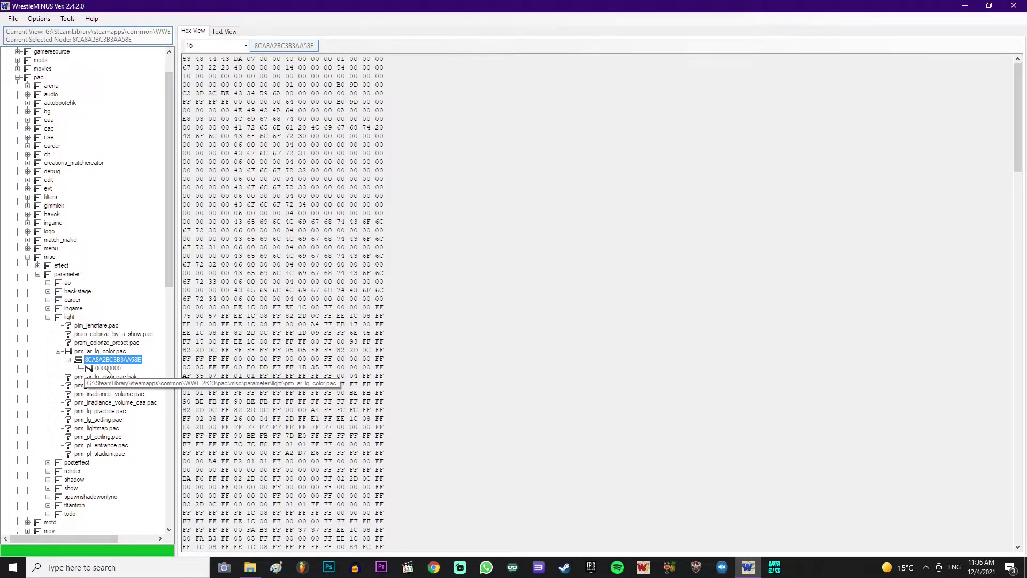
click(102, 369)
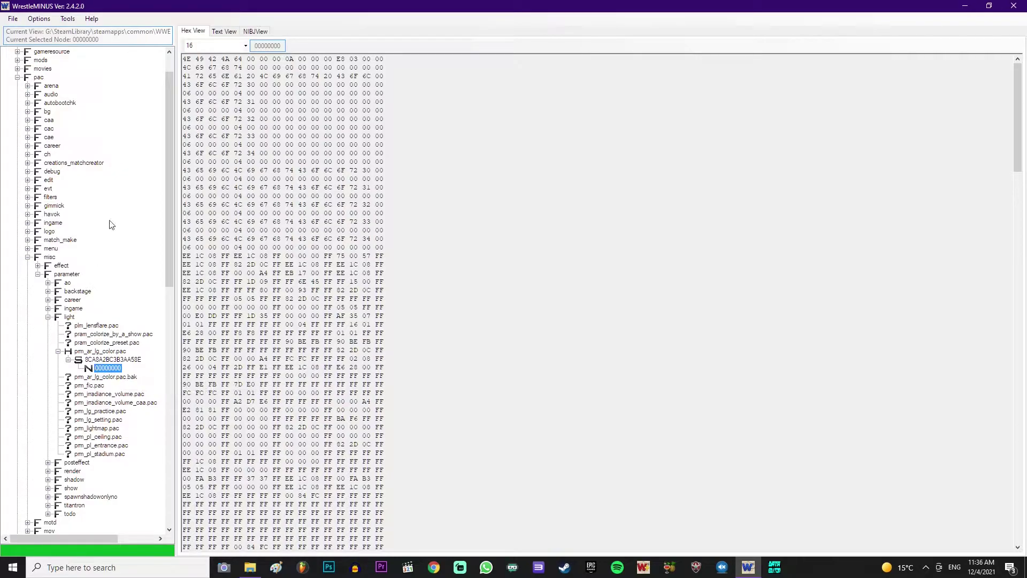
click(255, 32)
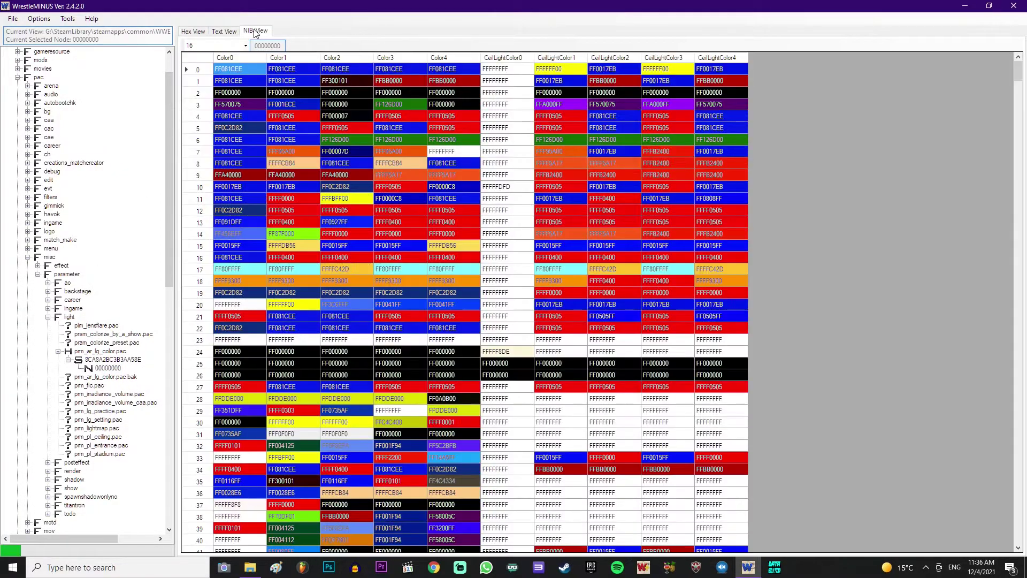
click(221, 97)
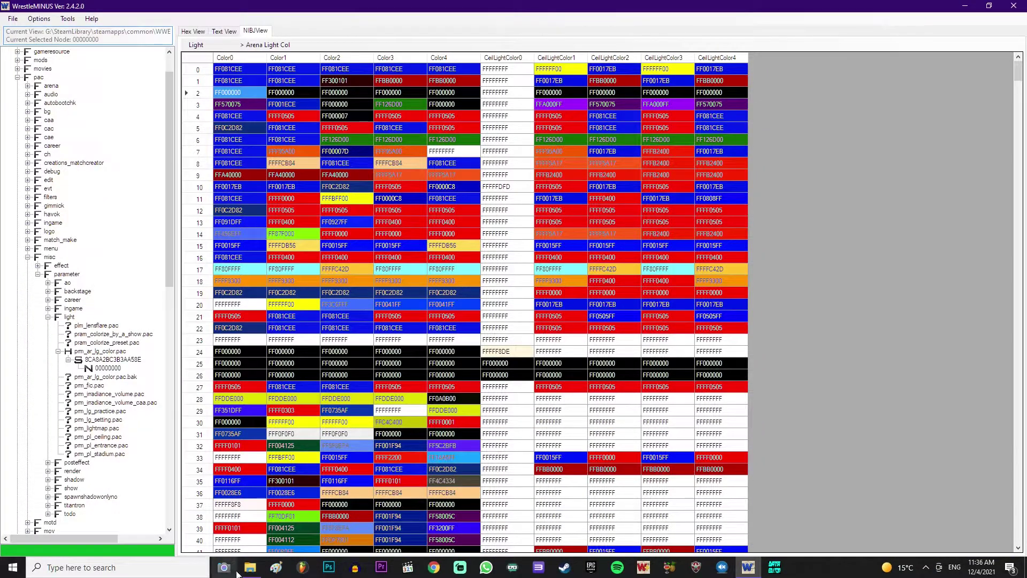
- Open prm_ar_lg_color.PNG from the INSTALL folder and place the image over the colour table in WrestleMINUS
click(259, 559)
double_click(637, 243)
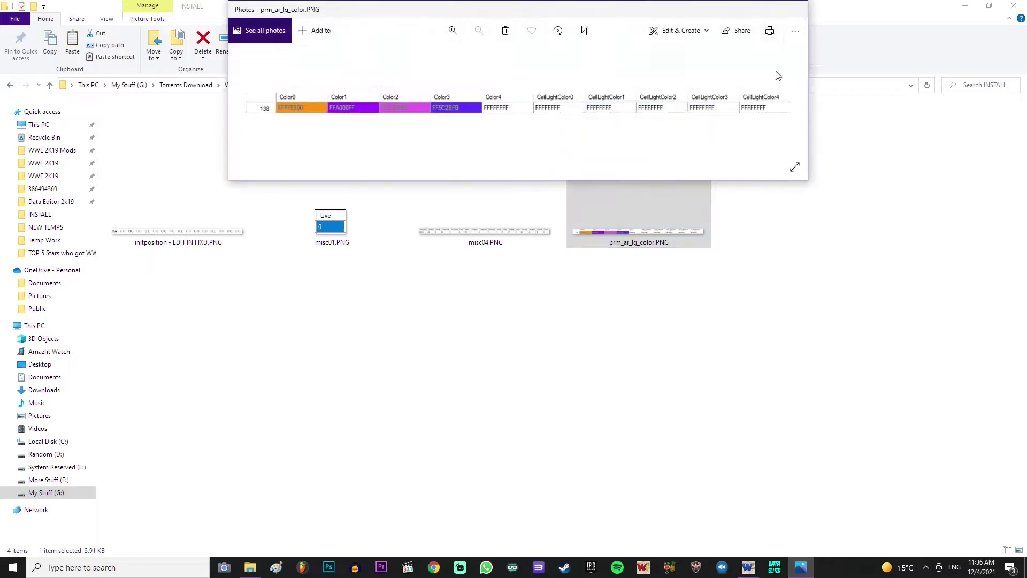
click(964, 6)
drag(565, 15, 578, 149)
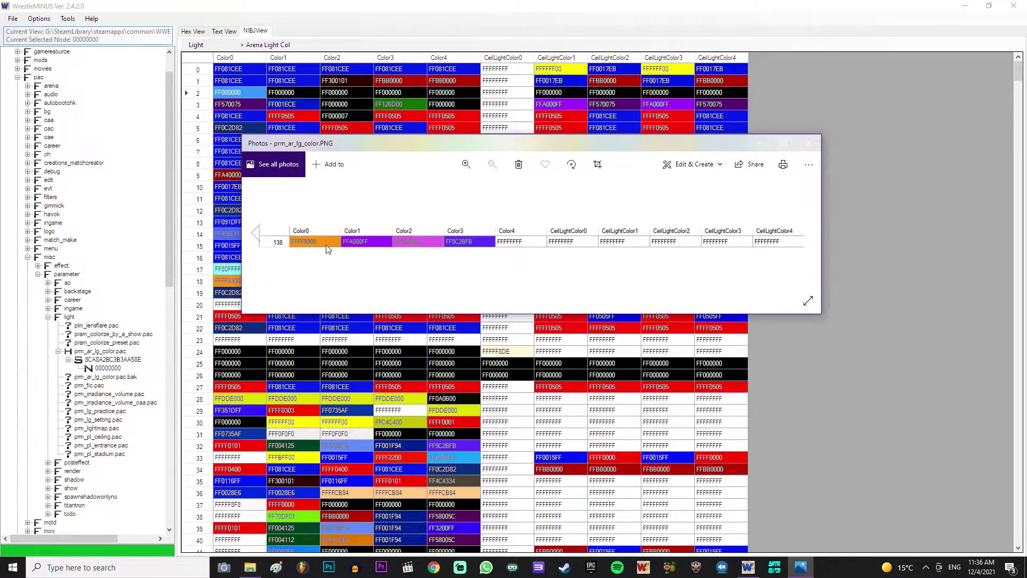
drag(358, 152, 381, 157)
- Close the INSTALL folder window and bring the prm_ar_lg_color.PNG reference image back in front of WrestleMINUS
click(722, 567)
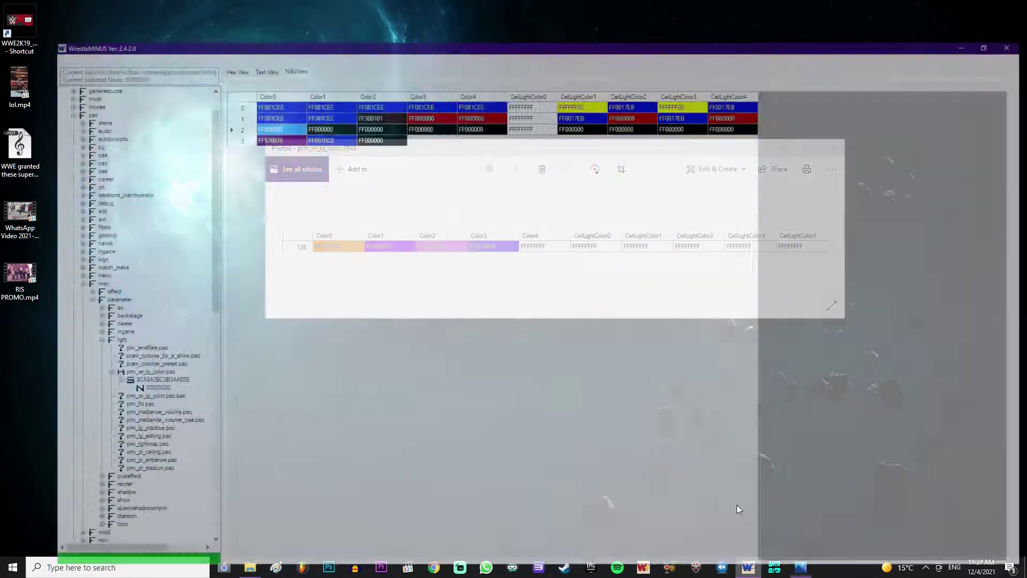
drag(589, 4, 656, 1)
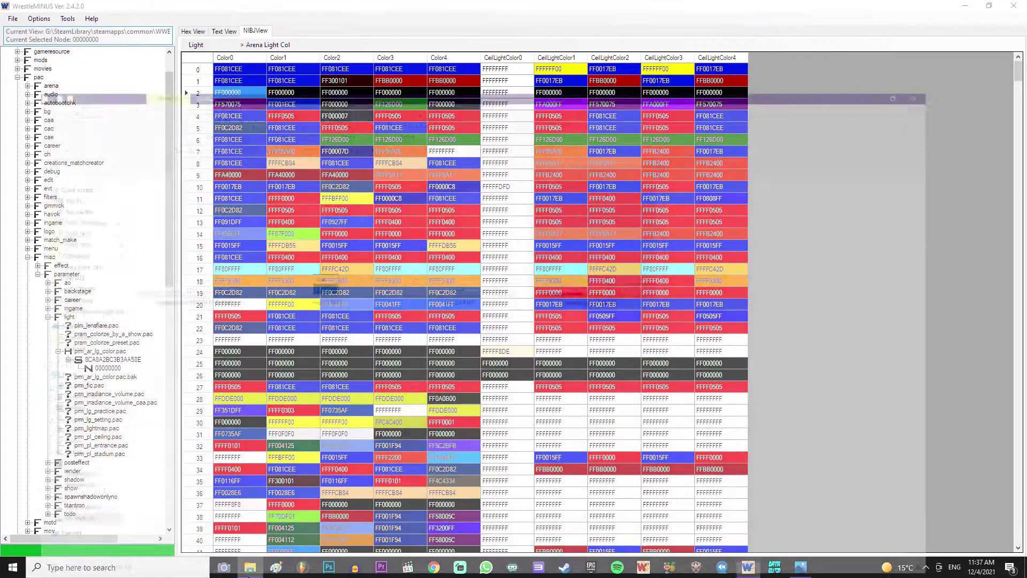
click(250, 567)
drag(561, 4, 512, 88)
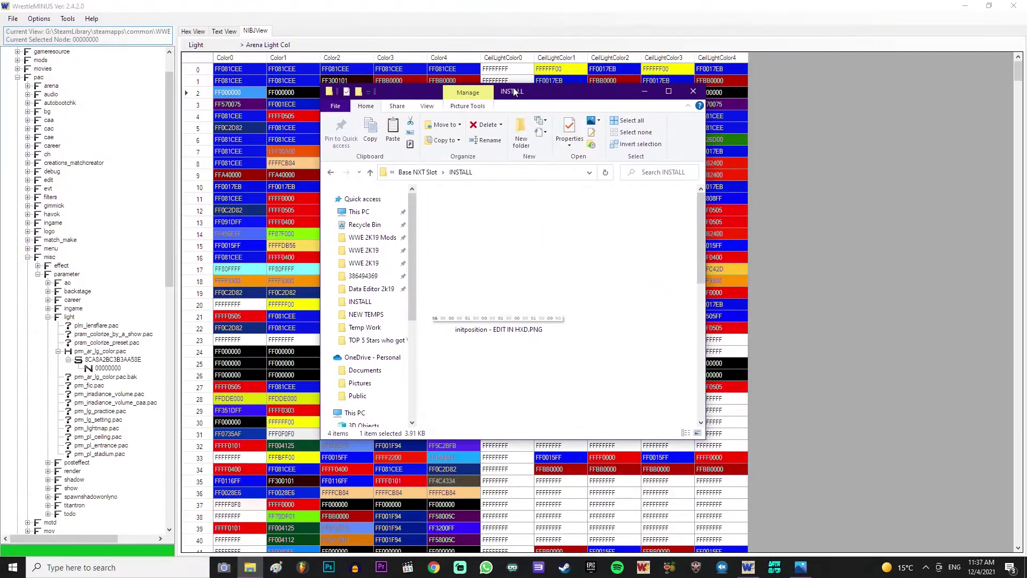
click(698, 87)
click(800, 567)
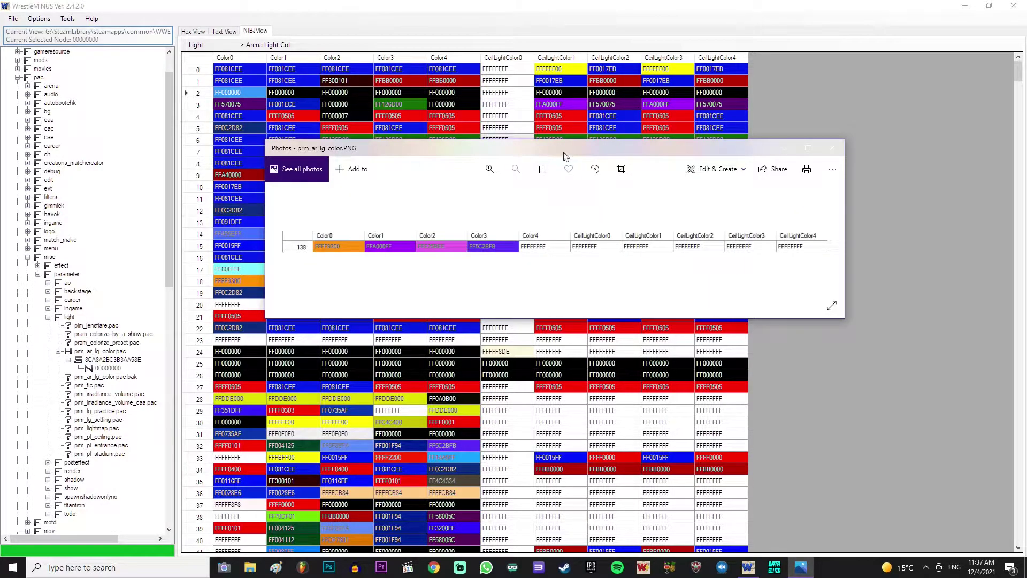
- Restore WrestleMINUS to a smaller window and arrange it directly below the prm_ar_lg_color.PNG reference image
drag(541, 5, 531, 73)
click(800, 568)
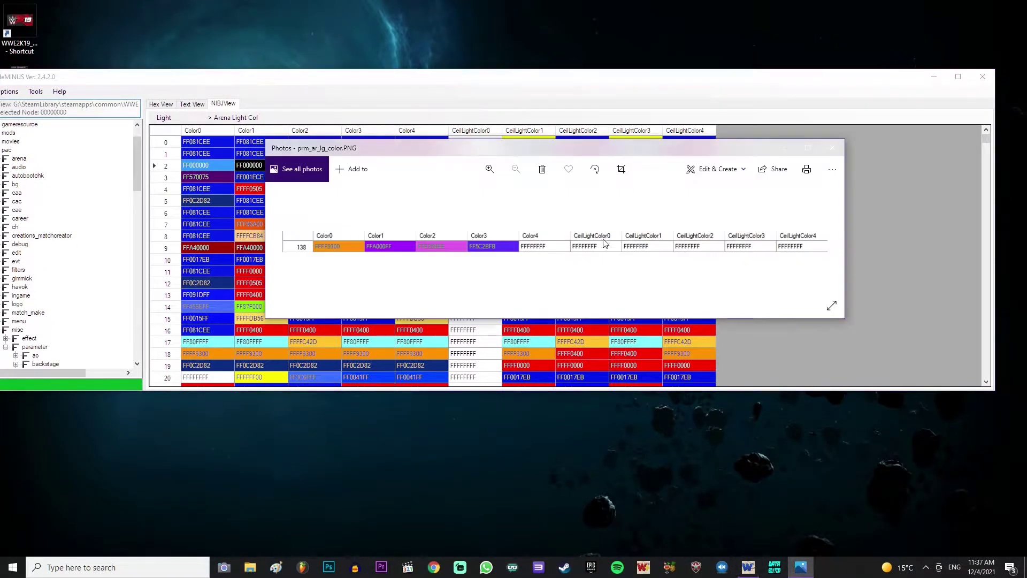
drag(554, 149, 622, 40)
drag(375, 77, 405, 208)
drag(441, 46, 111, 27)
drag(298, 211, 306, 167)
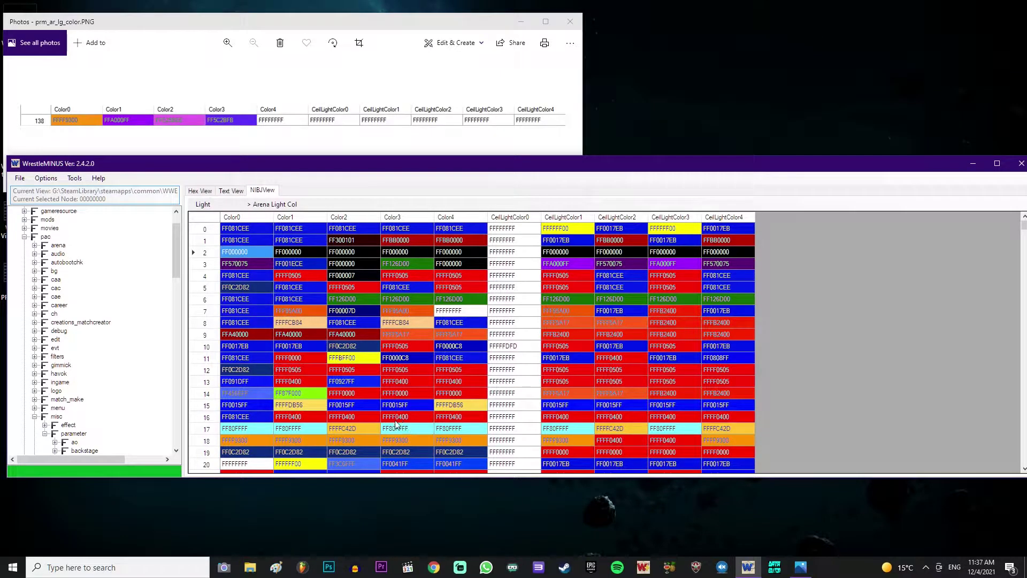
- Copy the orange value FFFF9300 from row 18's Color4 into Color0 of row 2
click(454, 445)
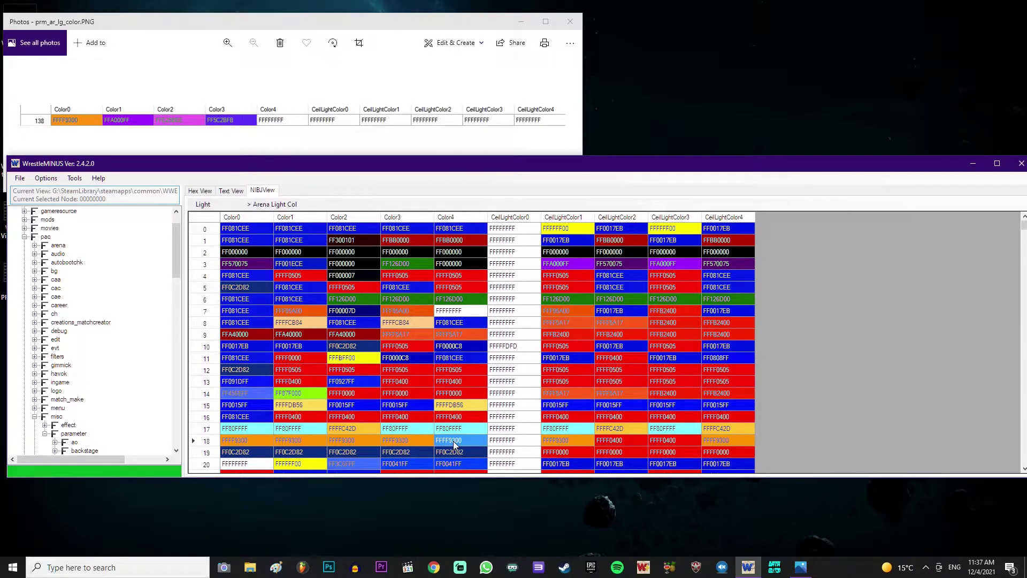
click(454, 445)
key(ctrl+c)
key(Escape)
click(237, 264)
click(240, 253)
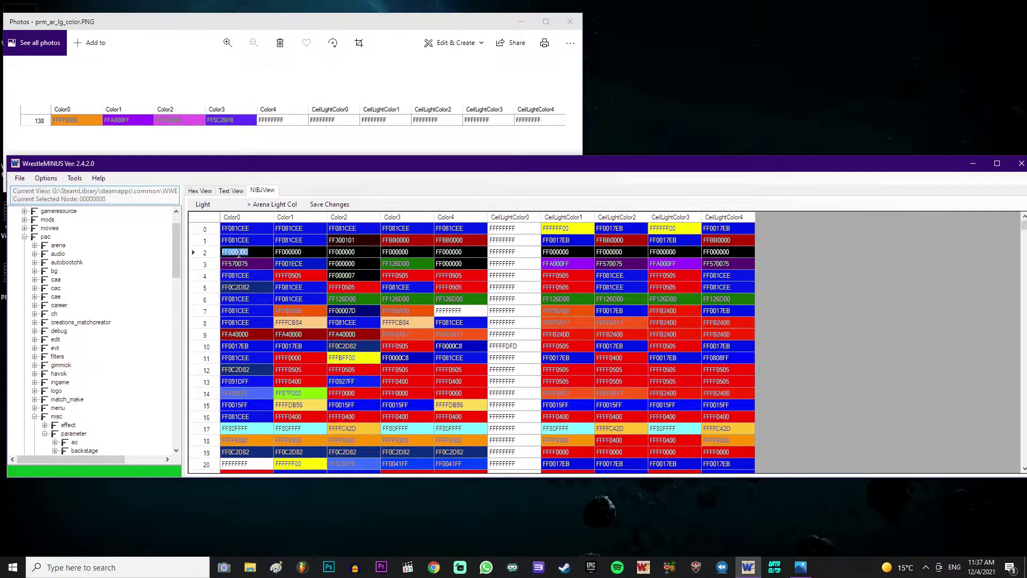
key(ctrl+v)
click(291, 254)
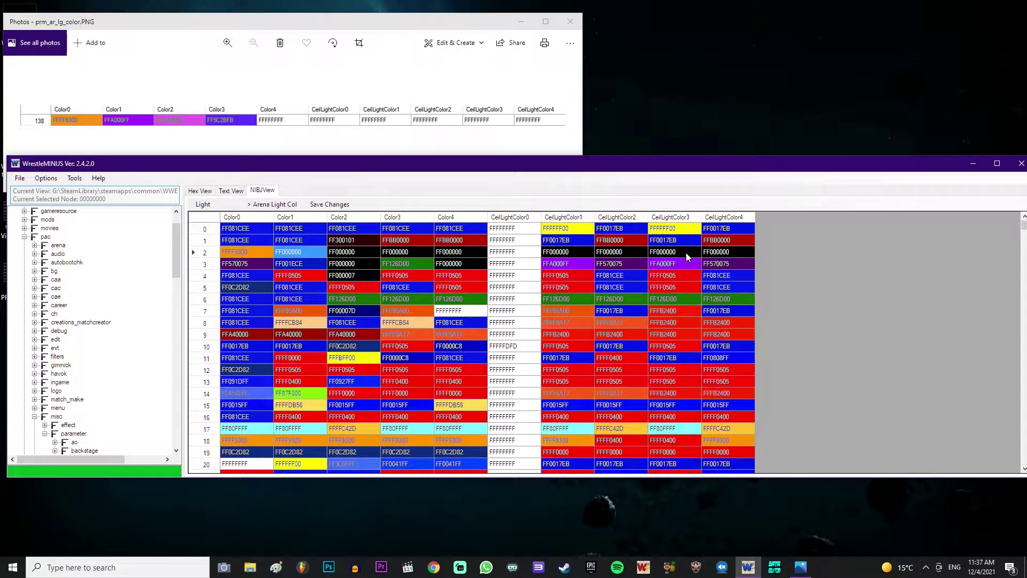
- Set Color1 of row 2 to FFA000FF, using the purple value from row 3's CeilLightColor3
click(679, 269)
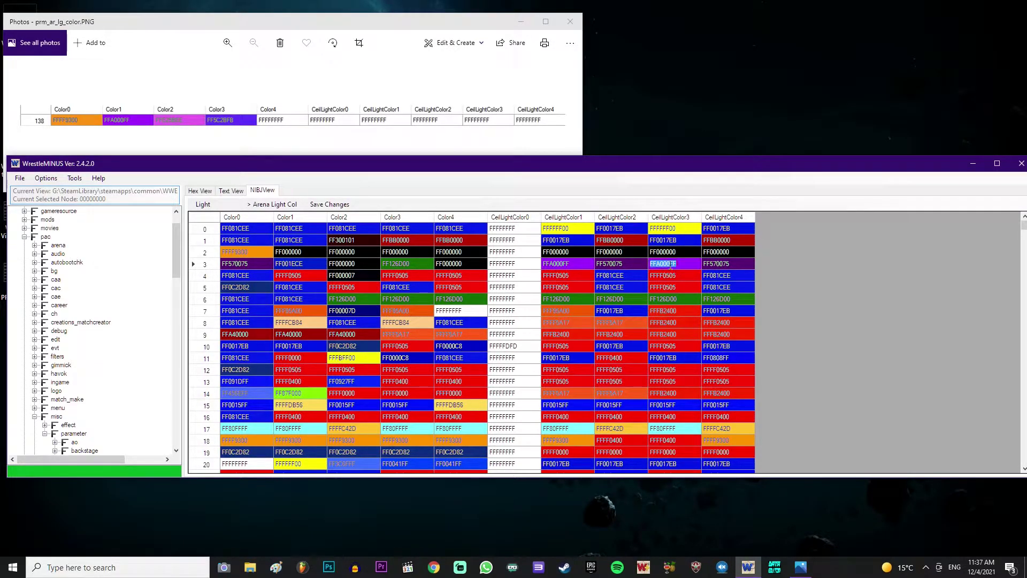
click(294, 254)
text(FFA000FF)
click(356, 257)
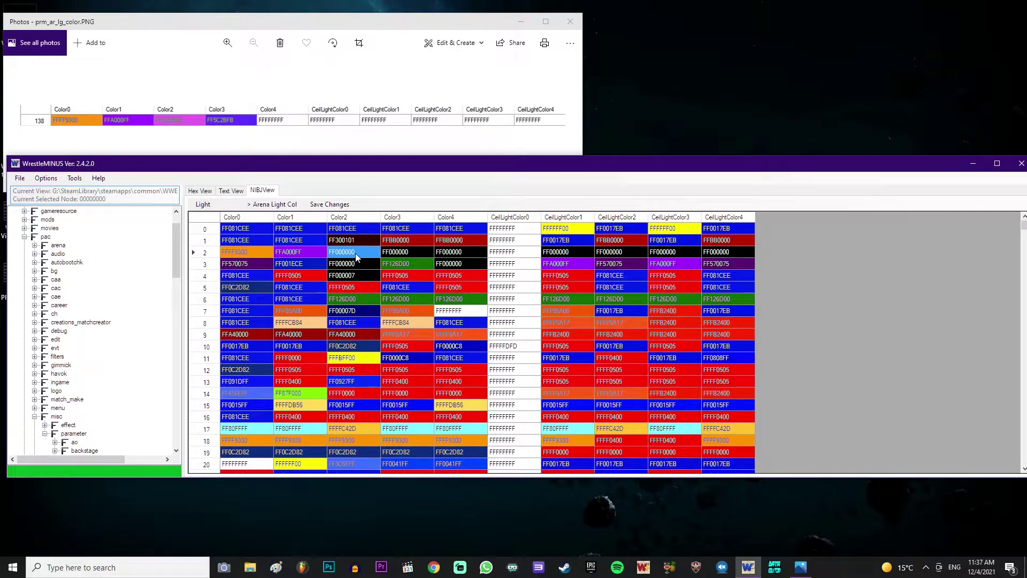
- Look through the table for the reference's pink Color2 value and enlarge the reference image to 206% to read it
scroll(414, 315, down, 5)
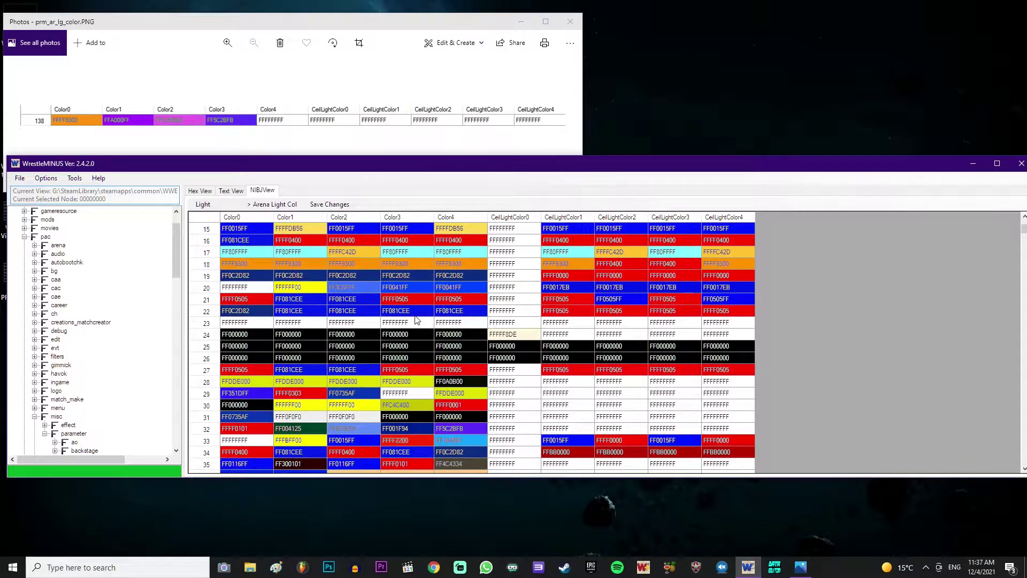
scroll(417, 319, down, 10)
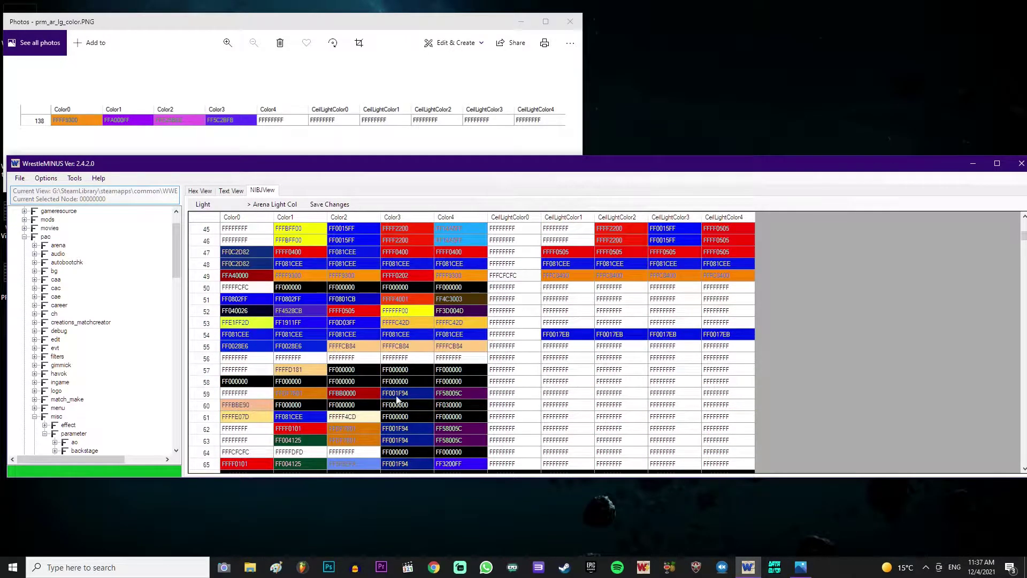
scroll(396, 398, up, 15)
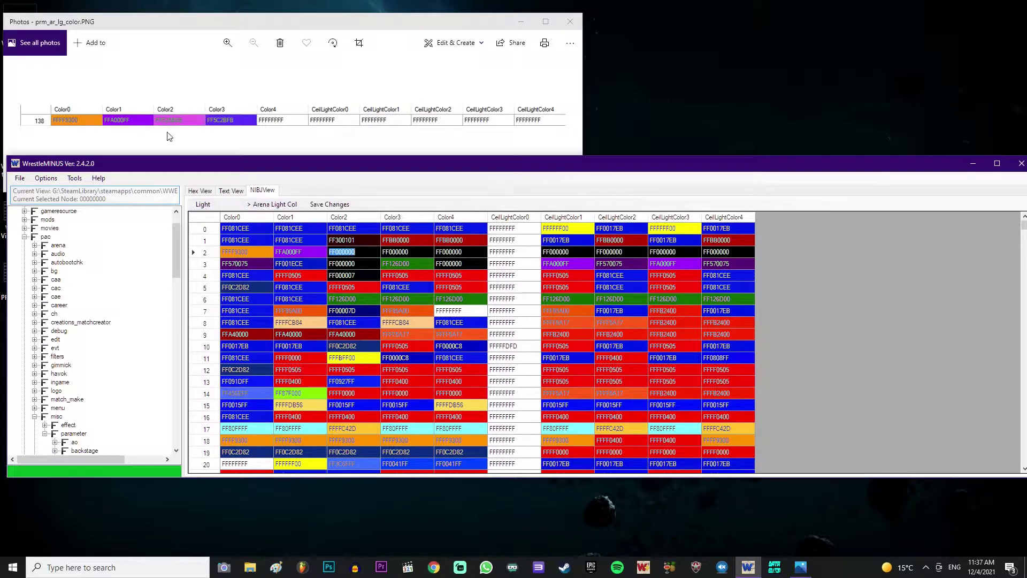
click(193, 120)
click(228, 45)
click(228, 43)
click(227, 43)
scroll(348, 124, up, 2)
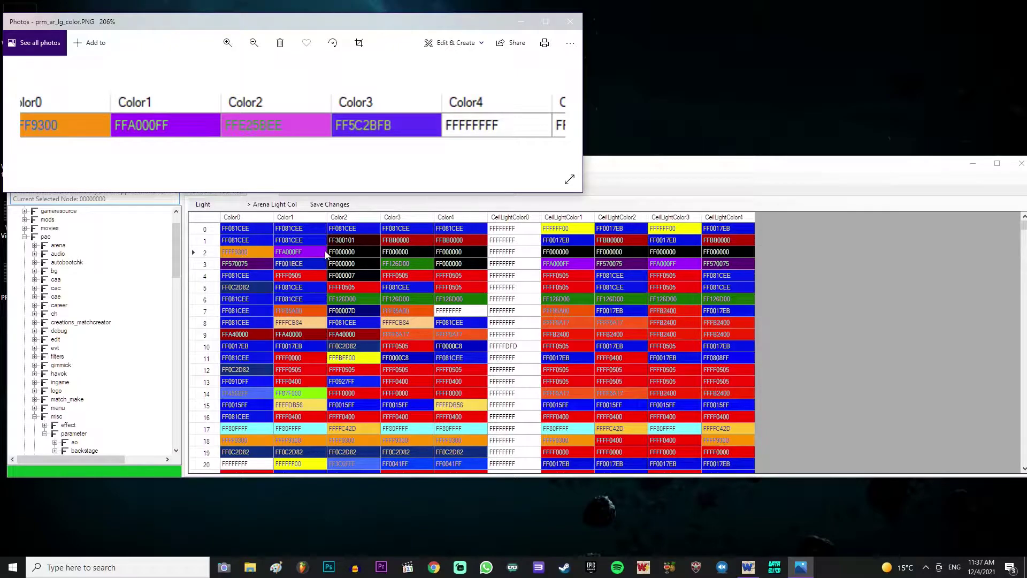
- In row 2, set Color2 to FFE25BEE and Color3 to FF5C2BFB
click(353, 251)
click(343, 252)
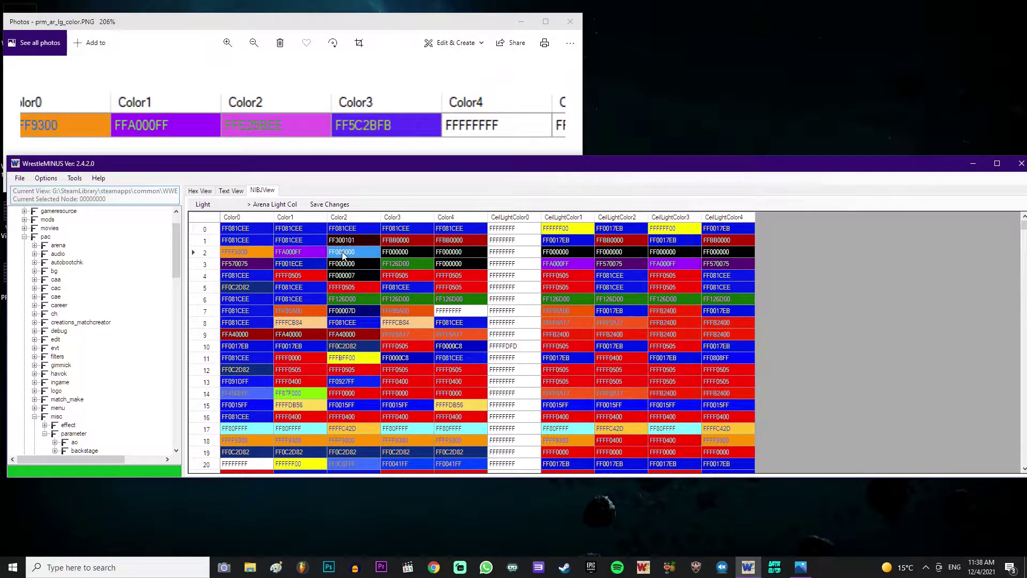
click(343, 253)
text(f)
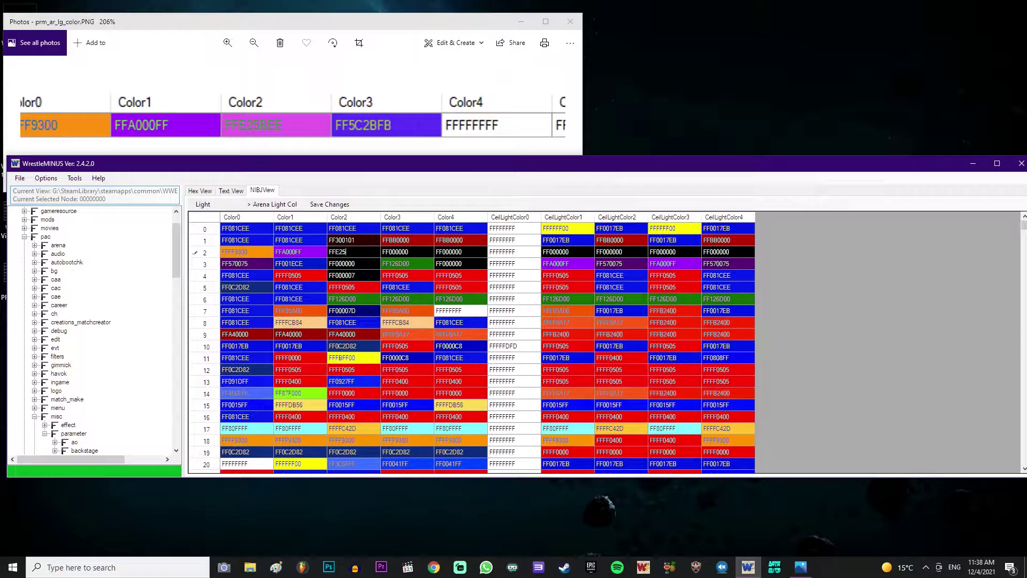
click(405, 252)
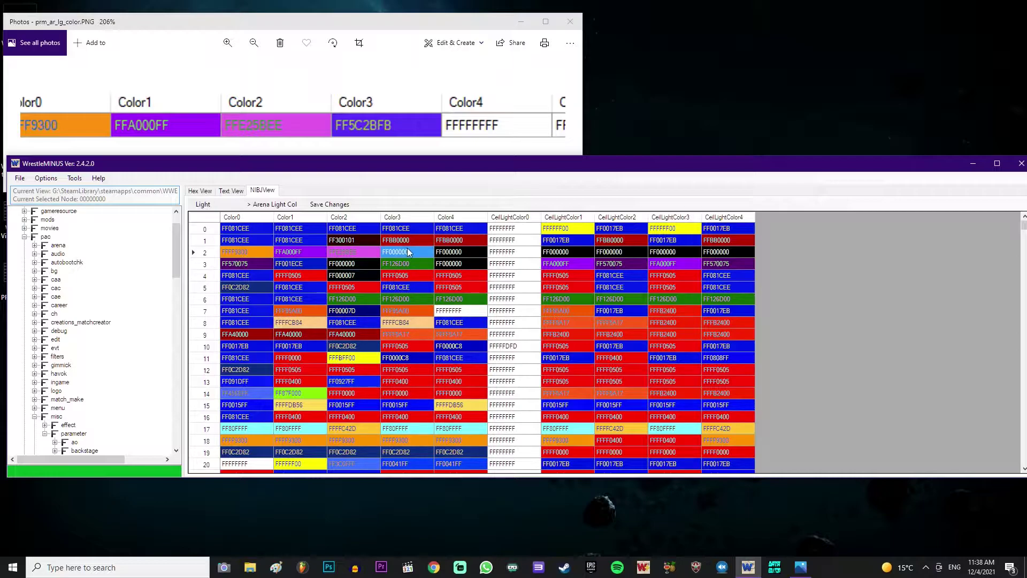
click(408, 252)
text(FF5C2BFB)
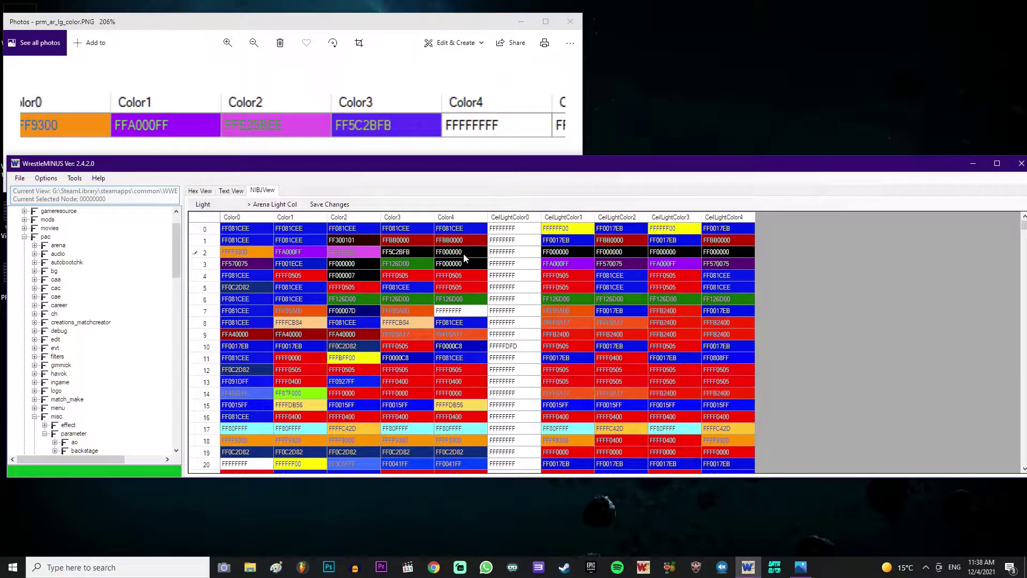
shift+click(464, 254)
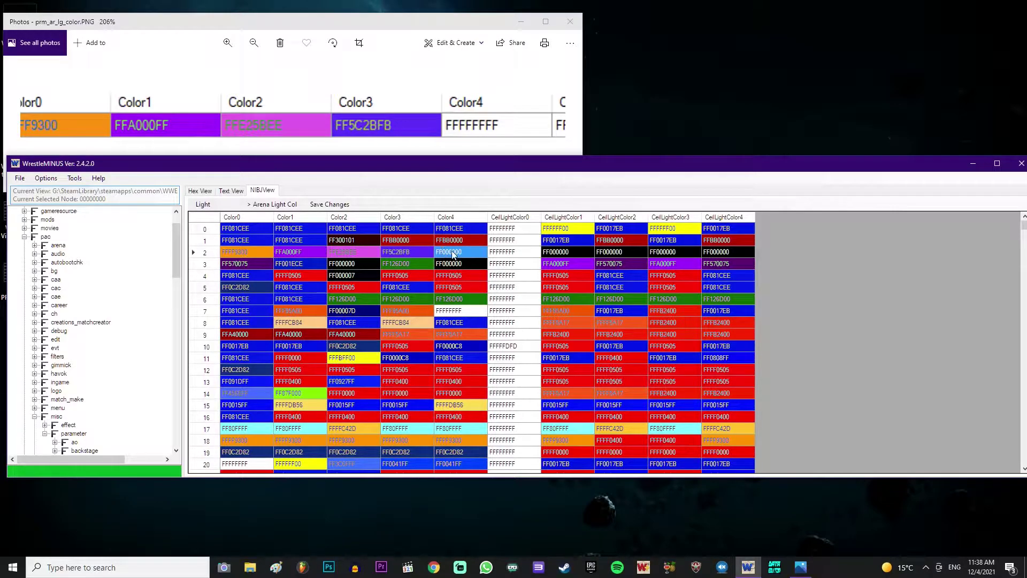
- Set Color4 of row 2 to FFFFFFFF, using the value from the same row's CeilLightColor0, and save the light colour changes
click(504, 254)
click(505, 254)
key(ctrl+c)
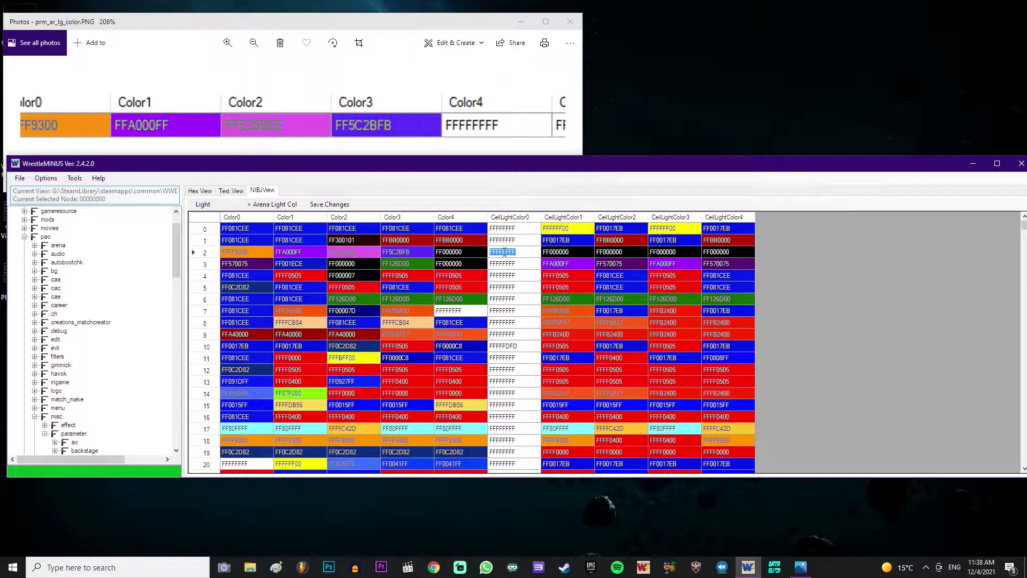
click(479, 254)
key(ctrl+v)
key(Right)
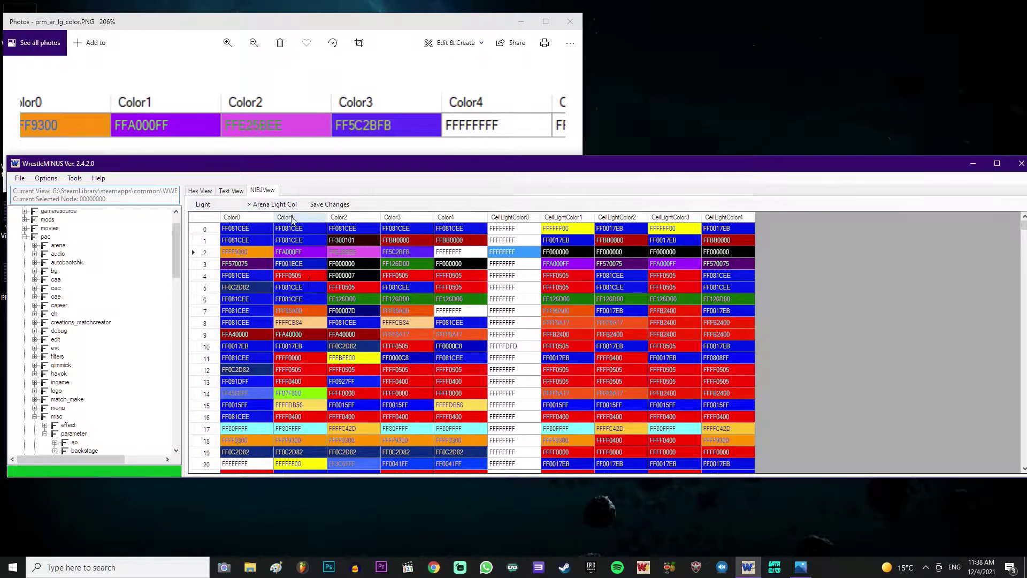
click(330, 205)
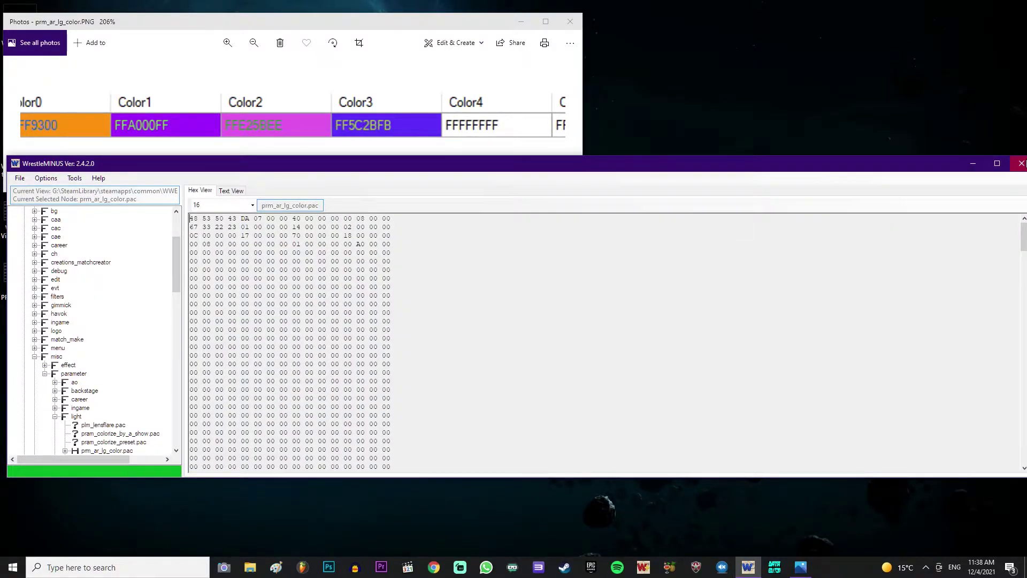
- Close WrestleMINUS and the prm_ar_lg_color reference image
click(1022, 163)
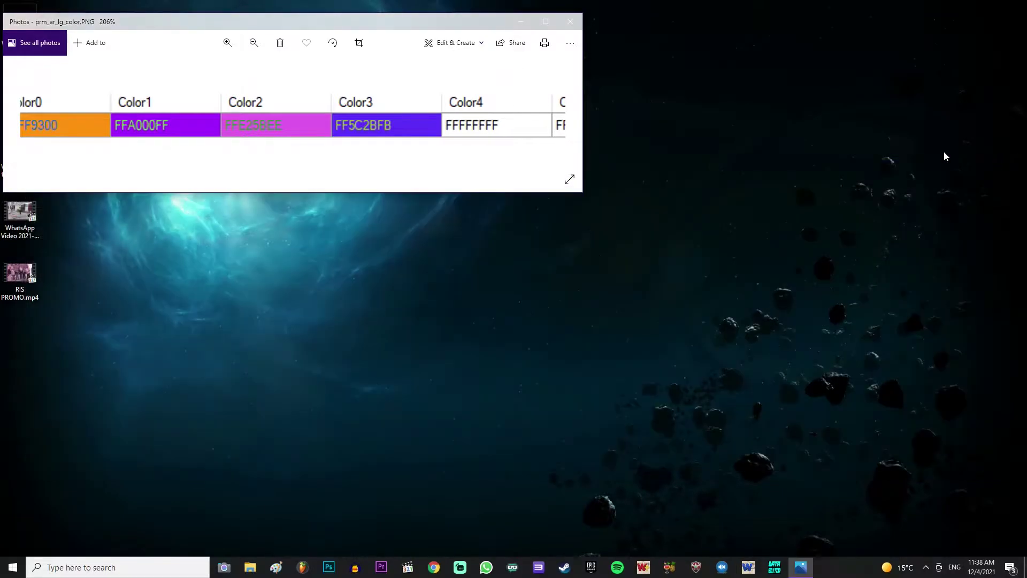
click(546, 22)
key(alt+F4)
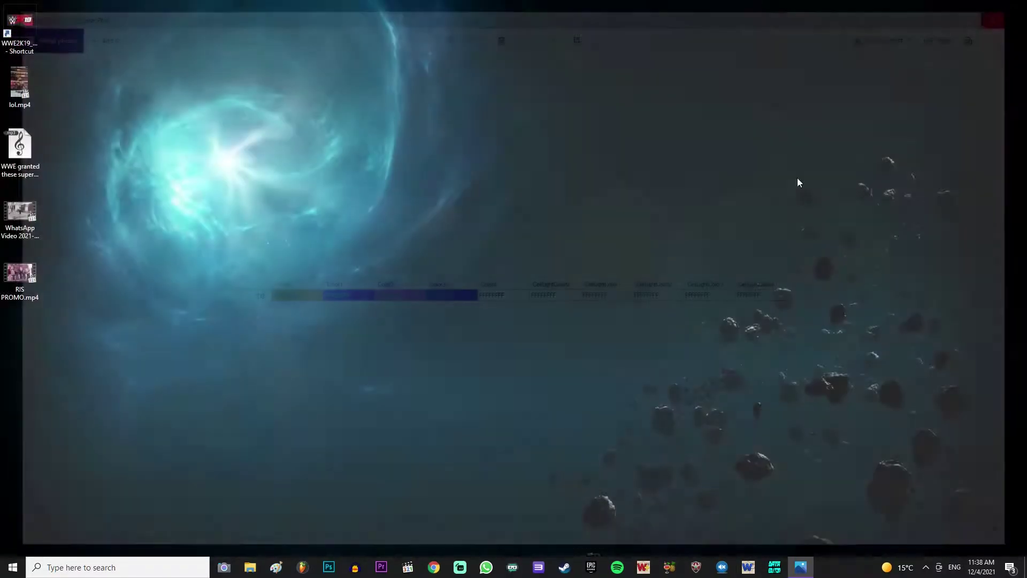
- Open the Arenas folder inside Arena Addition of the WWE 2K19 Mods folder in a maximized File Explorer window
right_click(250, 567)
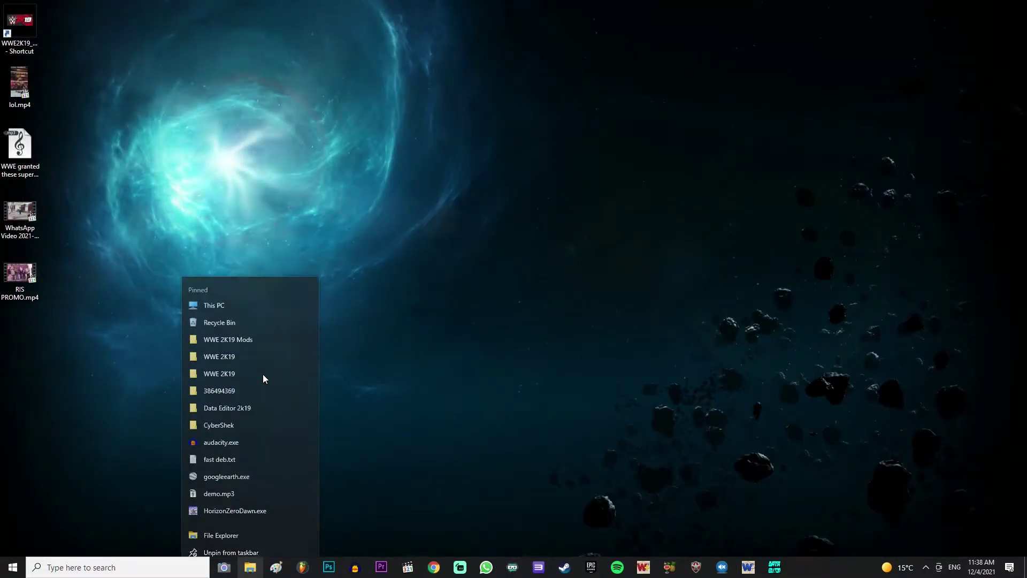
click(226, 335)
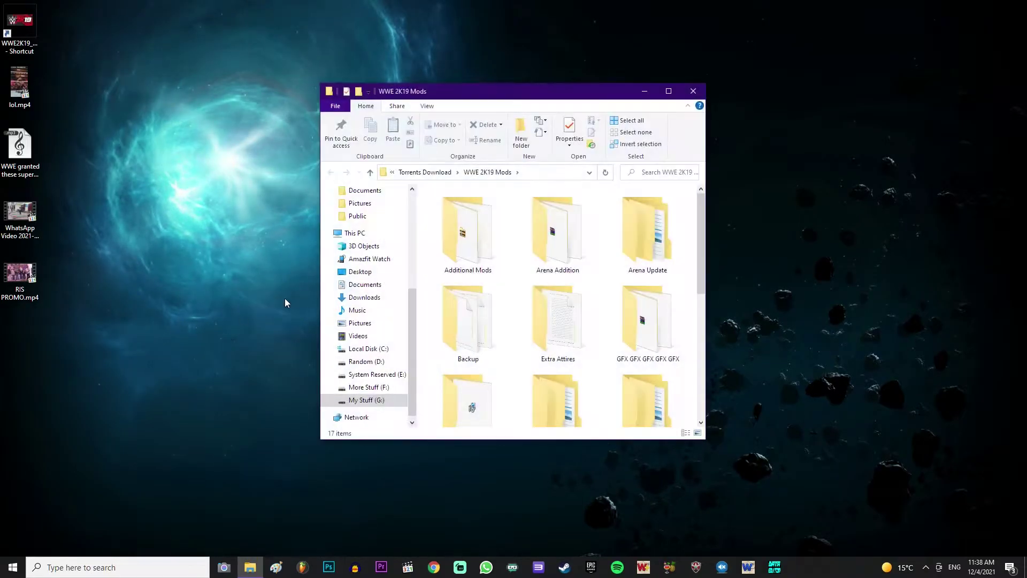
click(669, 91)
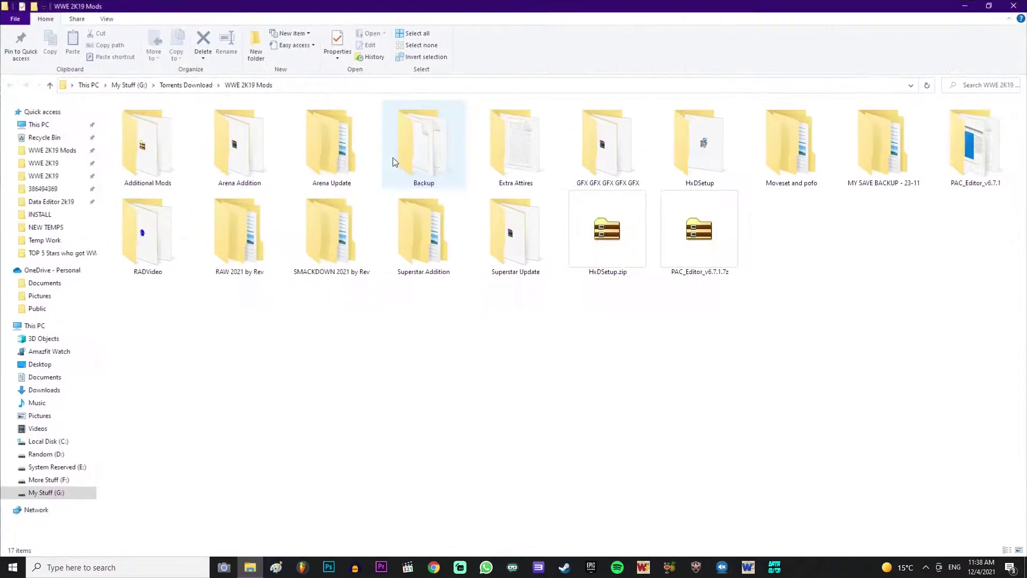
click(238, 146)
key(ctrl+shift+6)
double_click(238, 146)
double_click(150, 115)
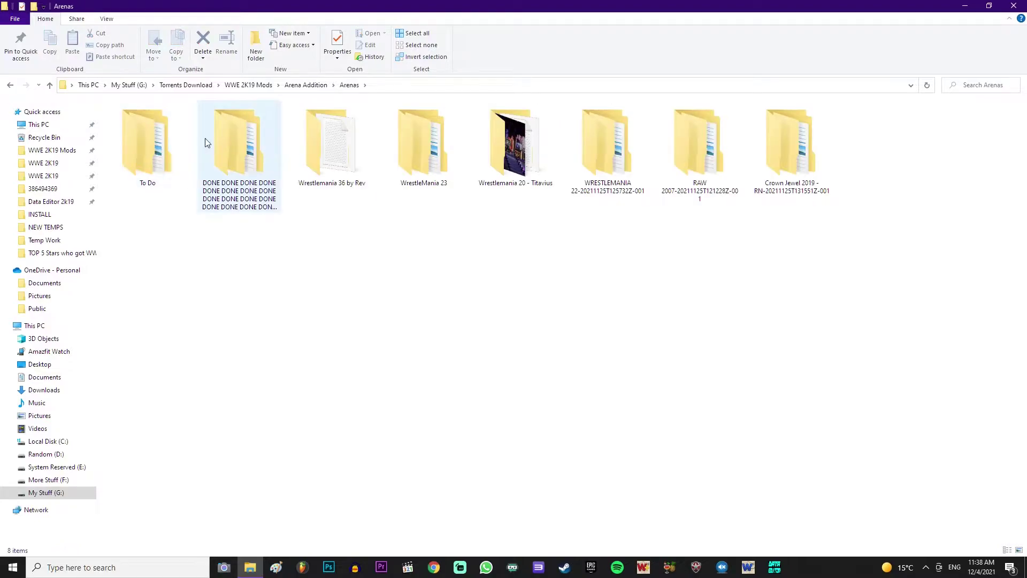
- Open the INSTALL folder of the Base NXT Slot mod inside the To Do folder
double_click(149, 135)
double_click(147, 131)
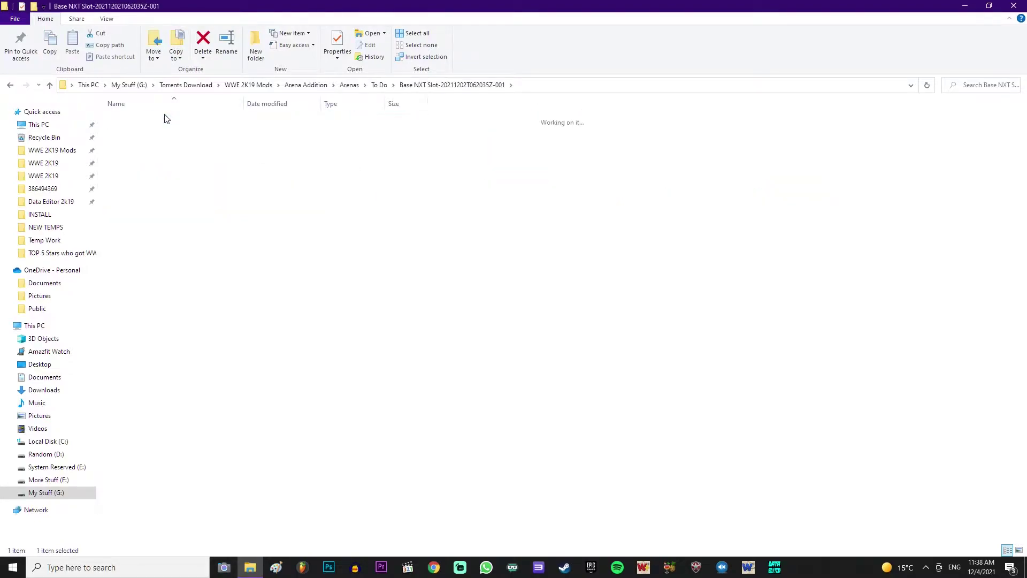
double_click(164, 116)
double_click(154, 132)
key(alt+Left)
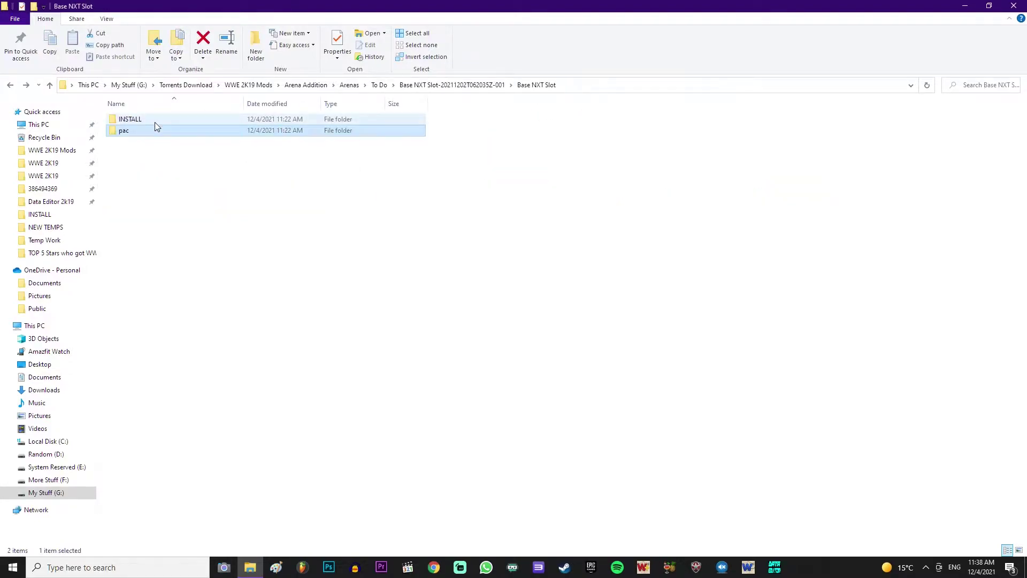
double_click(155, 122)
- View the reference image "initposition - EDIT IN HXD.PNG" and close it again
drag(334, 298, 621, 196)
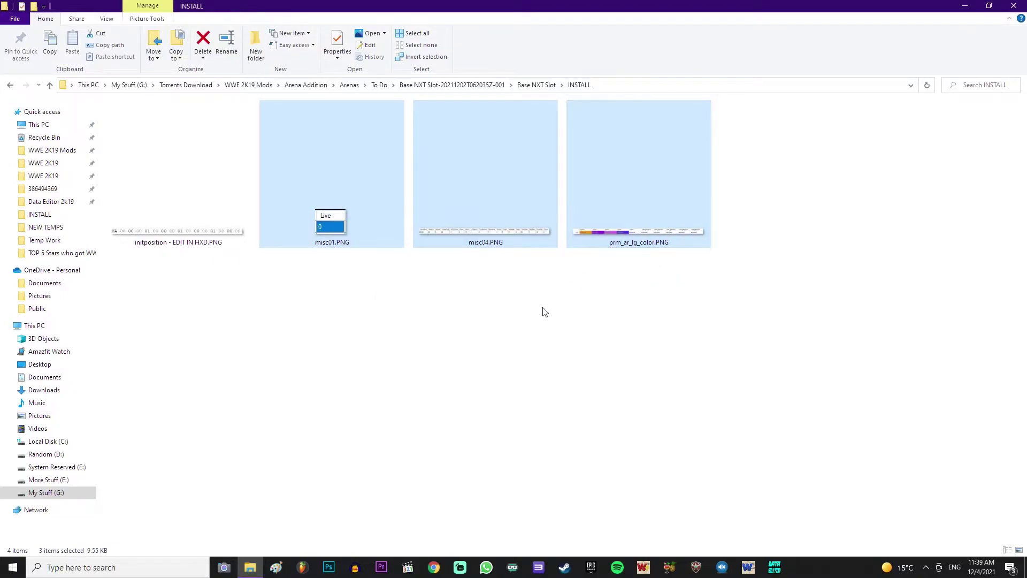
click(206, 229)
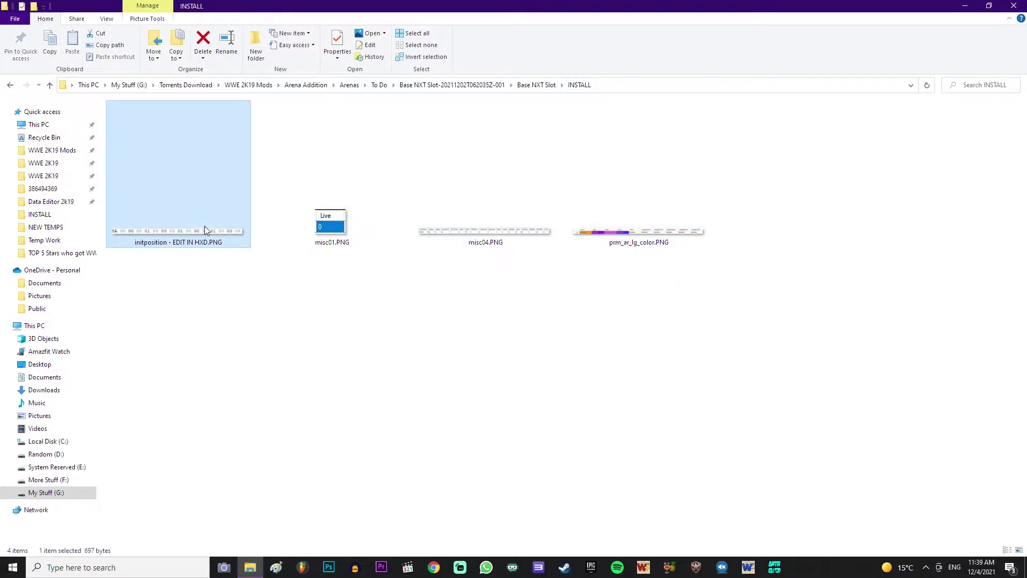
double_click(205, 229)
key(alt+F4)
- Open the game's pac\prop\propdata folder in a second maximized File Explorer window and select initposition.pac
right_click(252, 566)
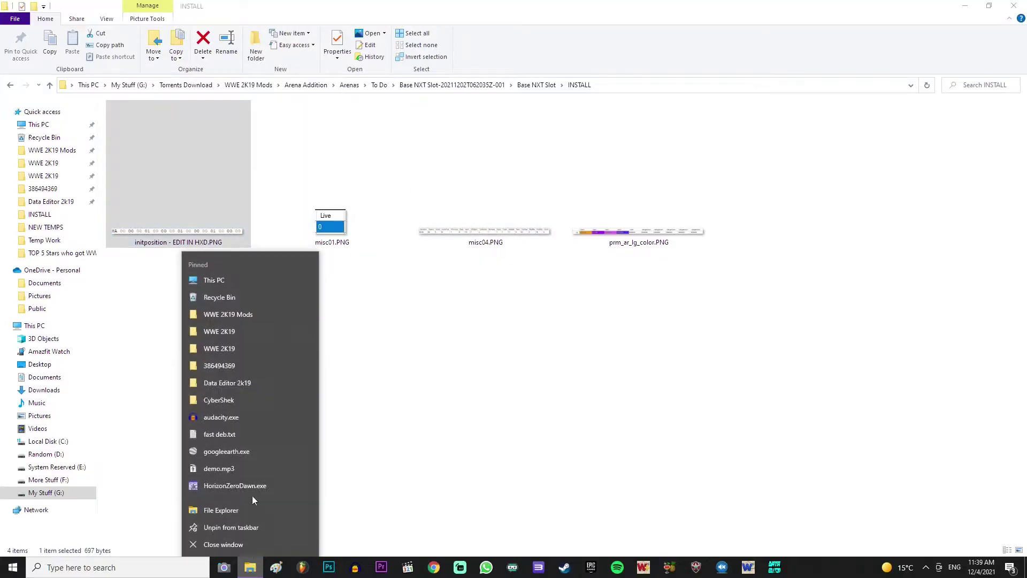
click(239, 333)
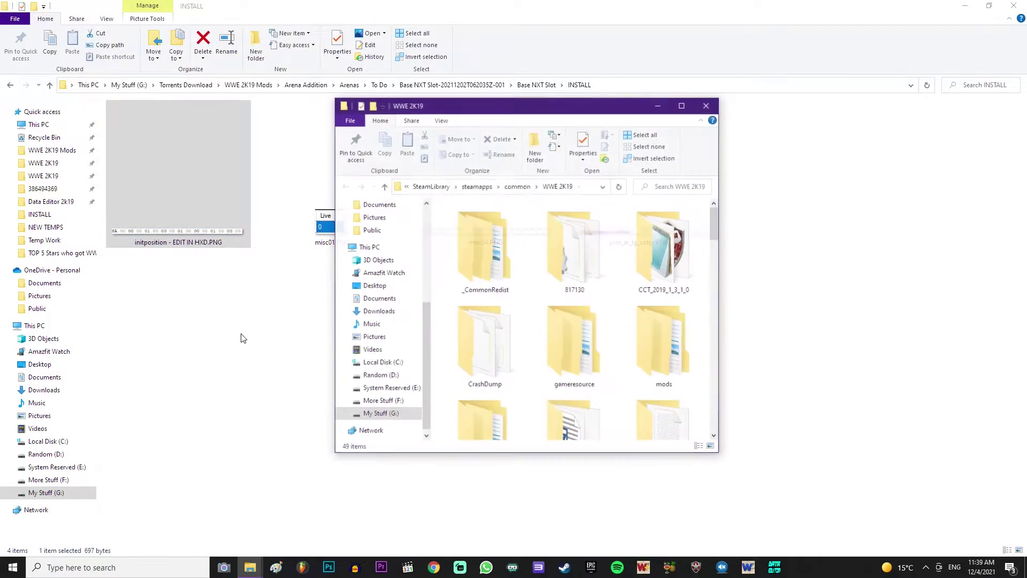
click(681, 106)
click(785, 153)
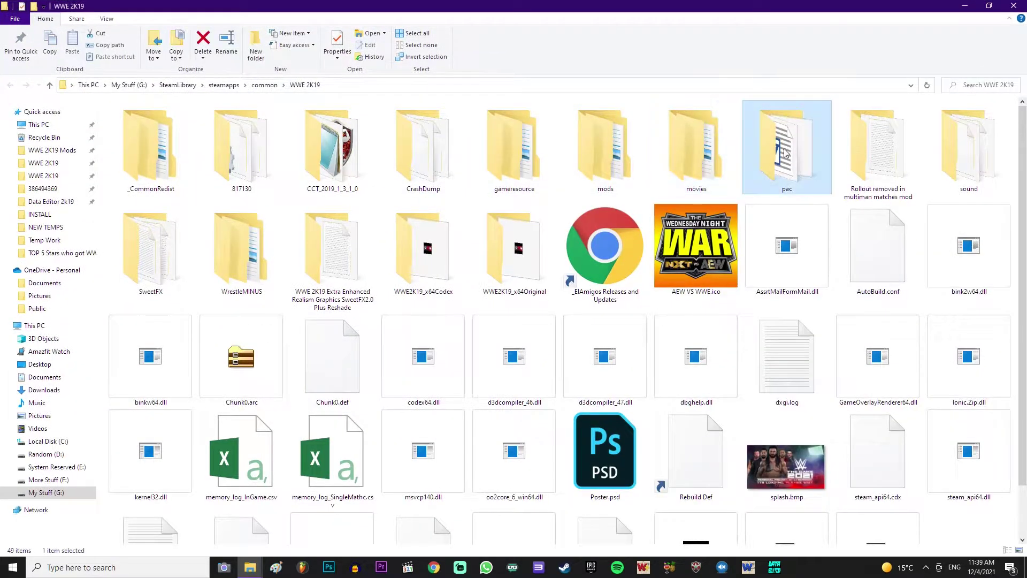
double_click(785, 153)
scroll(230, 321, down, 1)
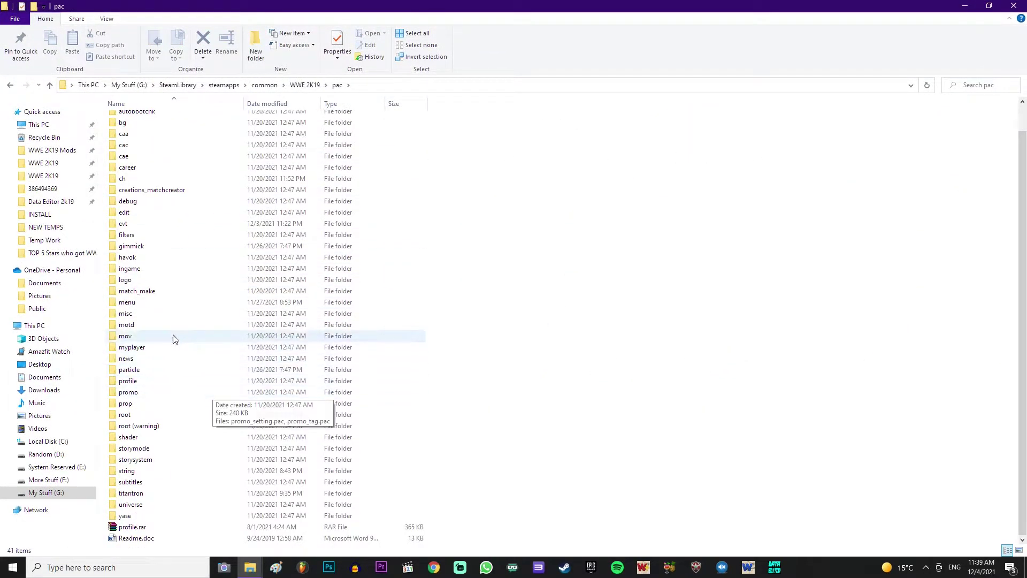
double_click(153, 402)
double_click(182, 120)
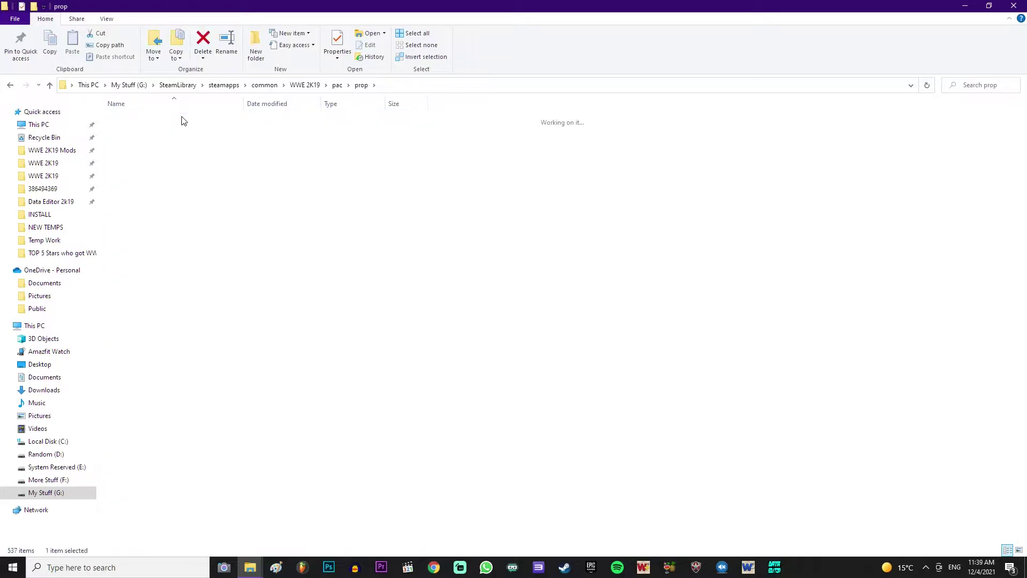
click(152, 164)
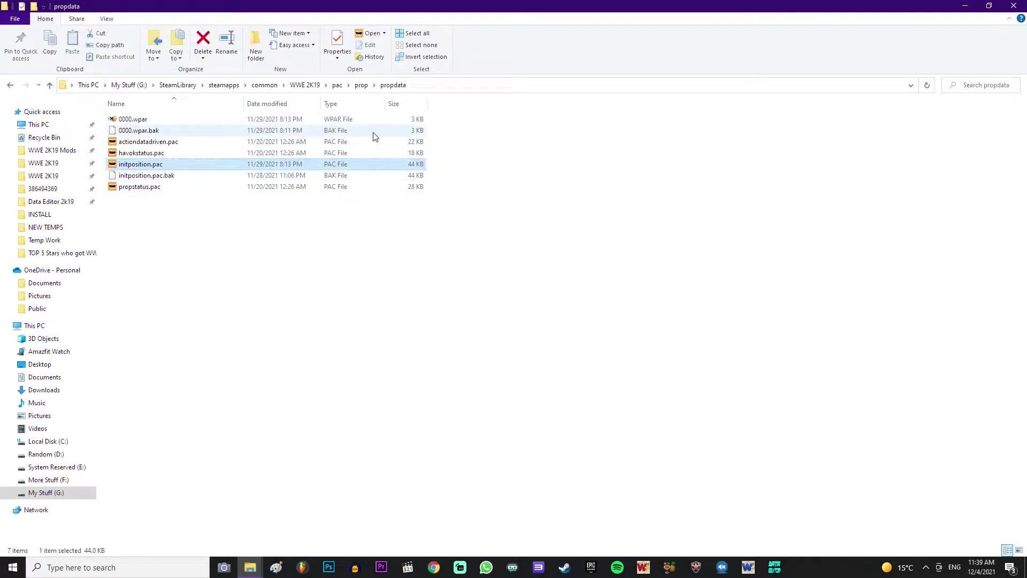
- Permanently delete the old 0000.wpar and 0000.wpar.bak files from the propdata folder
drag(440, 133, 412, 119)
key(shift+Delete)
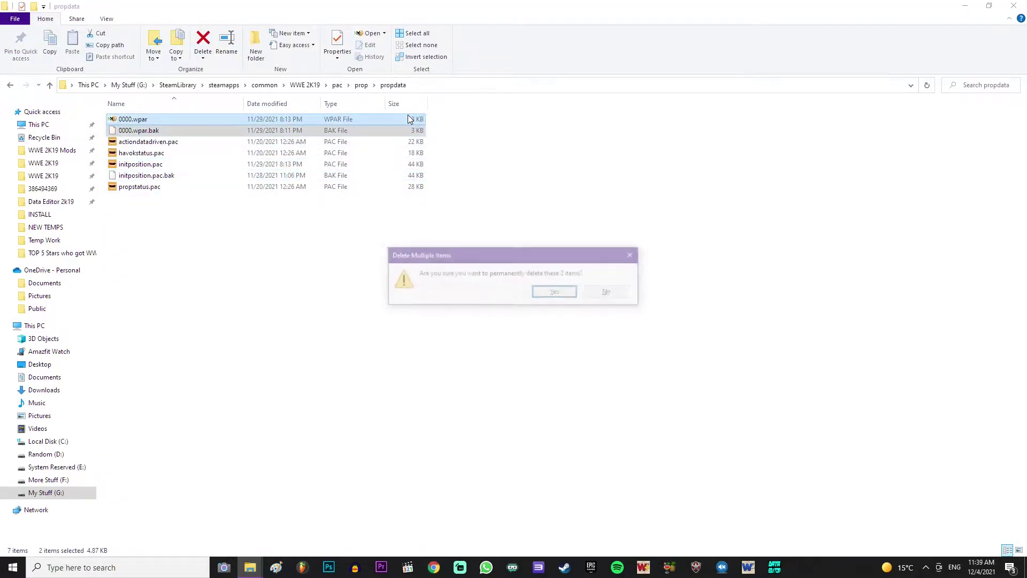
key(Return)
- Open initposition.pac in PAC Editor and go into its nested .pac file, with the propdata folder behind it
click(142, 145)
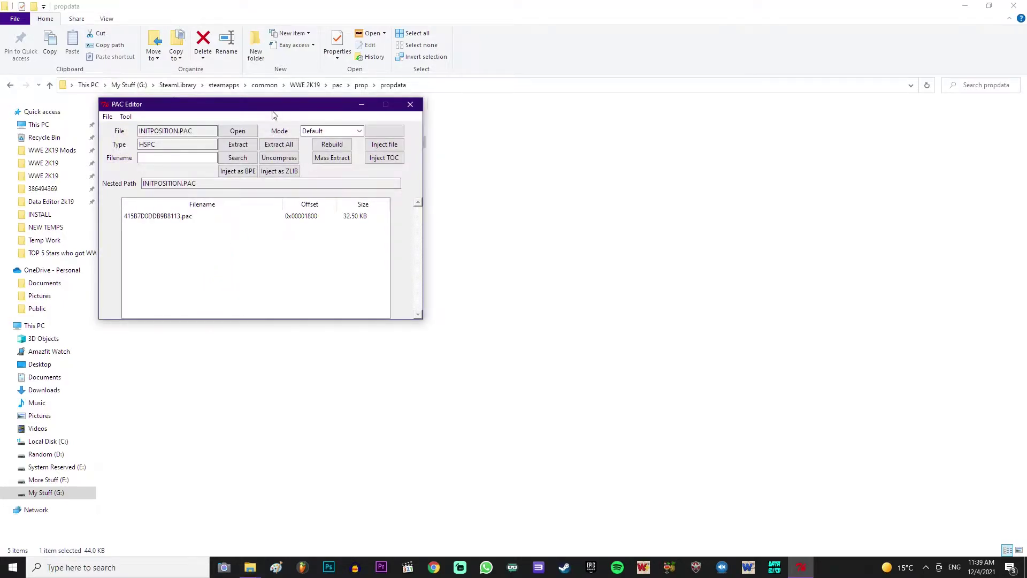
drag(273, 116, 479, 116)
mouse_move(250, 564)
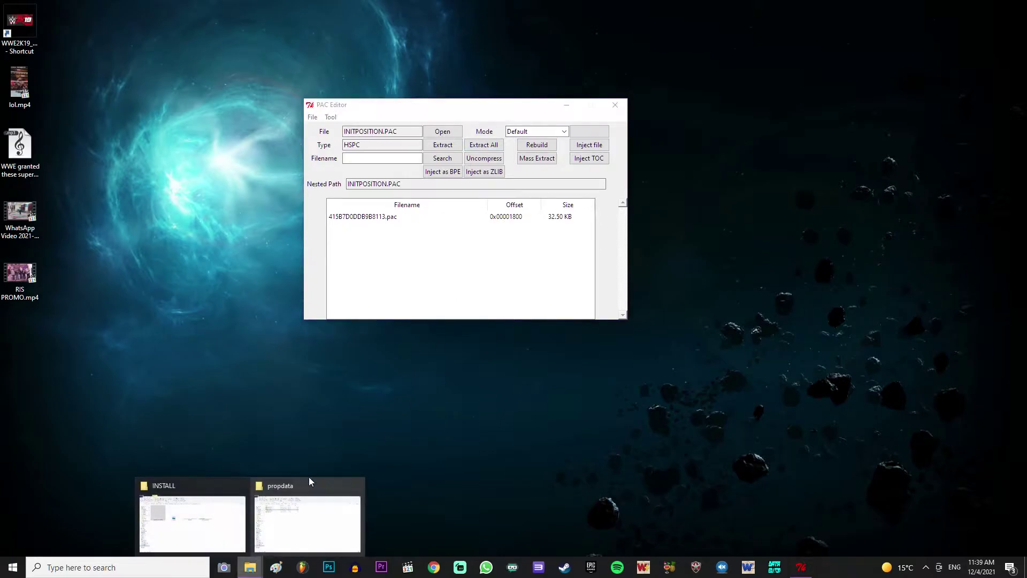
click(275, 518)
click(801, 567)
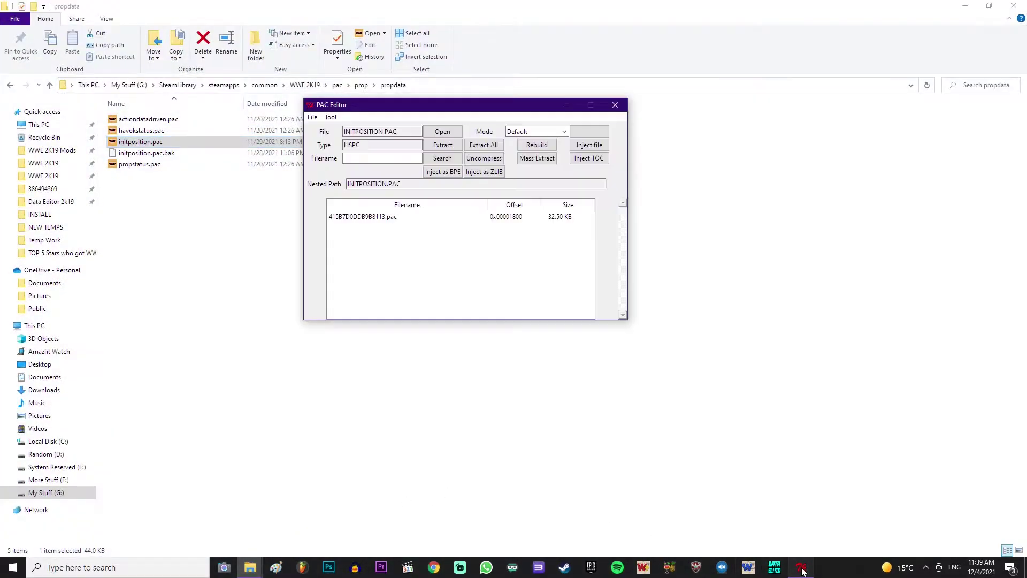
double_click(391, 217)
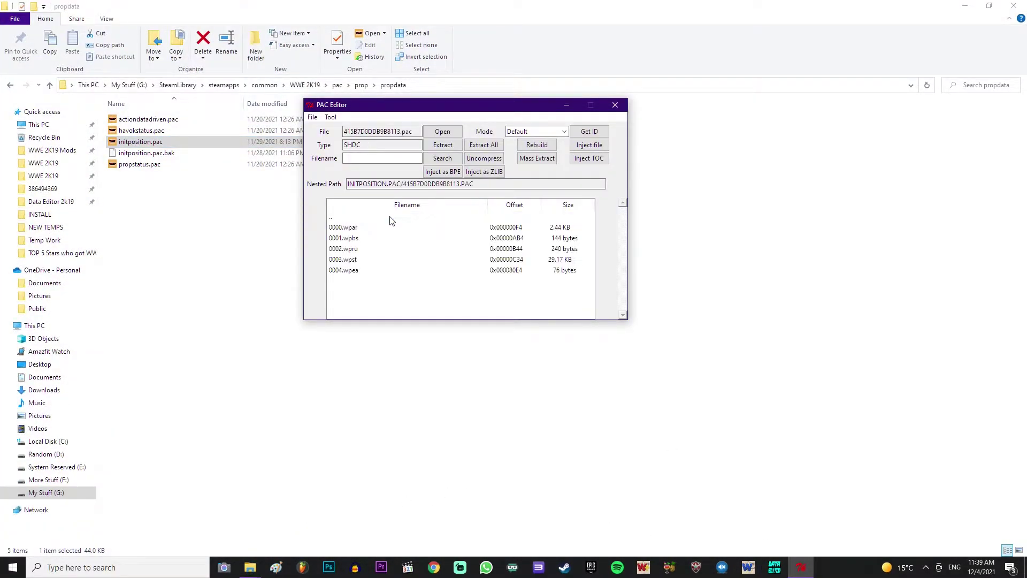
- Extract 0000.wpar from the nested archive into the propdata folder, keeping its file name
click(338, 229)
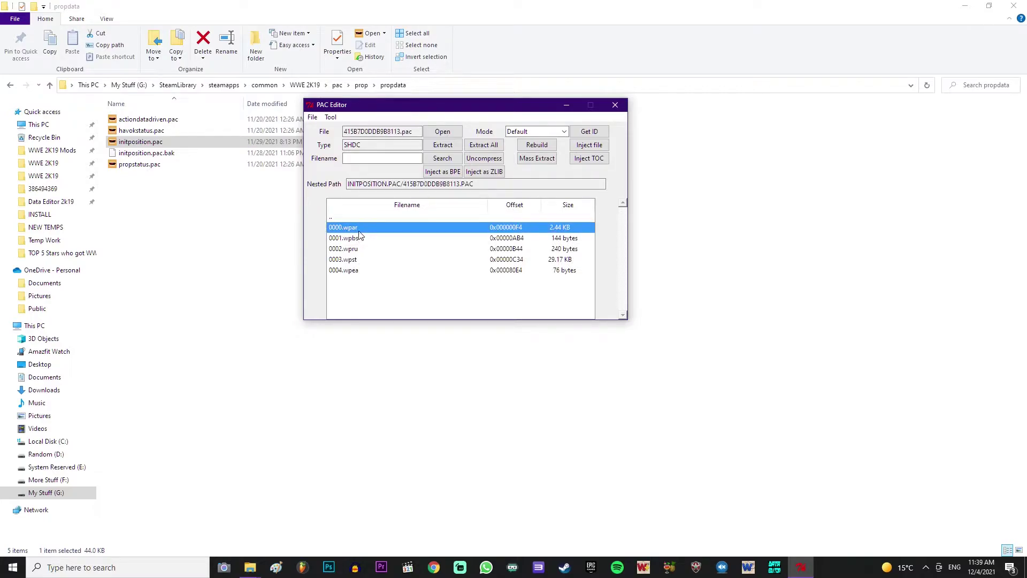
click(443, 145)
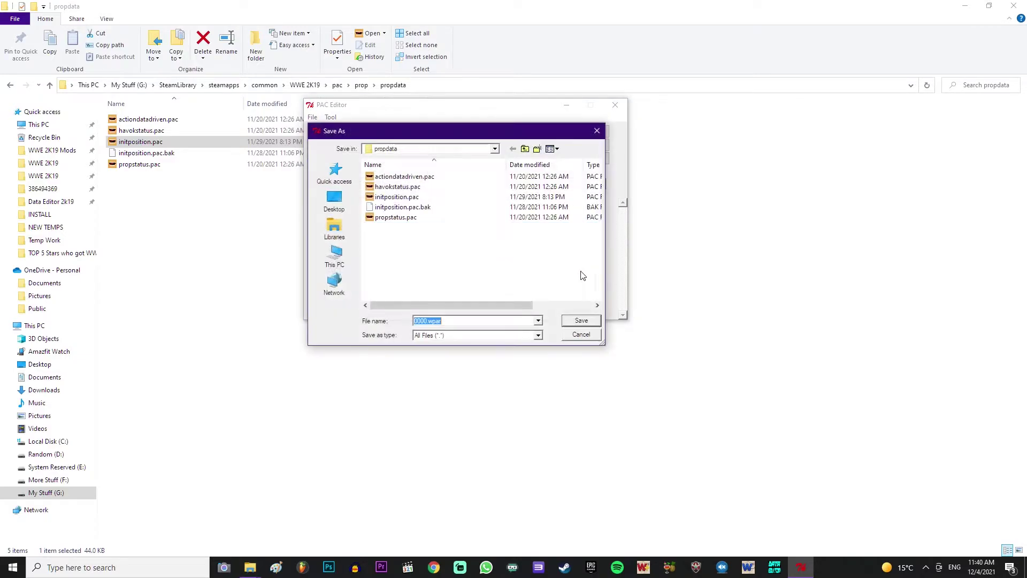
click(578, 319)
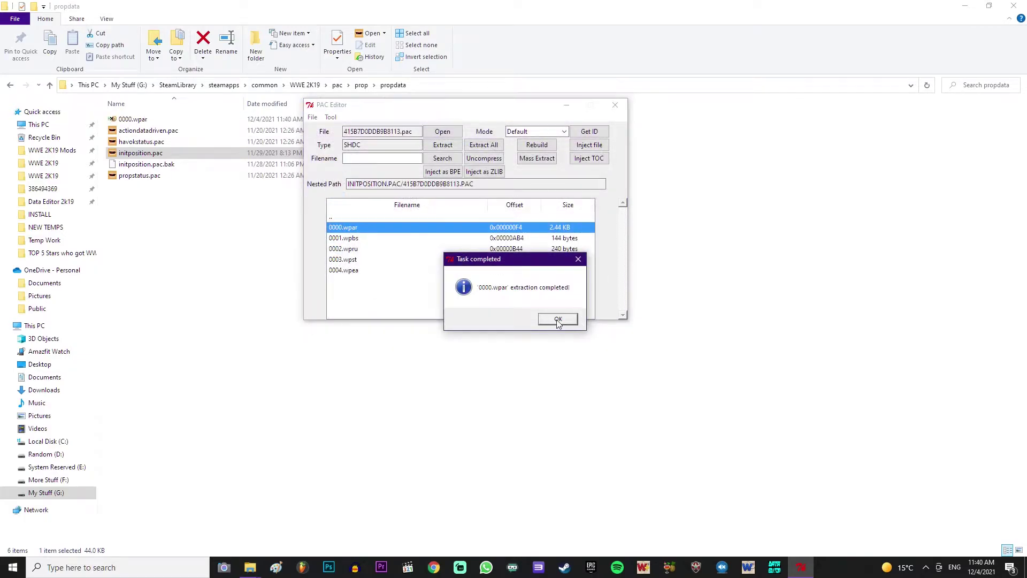
click(557, 319)
- Move PAC Editor aside and open the extracted 0000.wpar from propdata in a maximized HxD window
drag(512, 116, 689, 234)
mouse_move(250, 566)
click(292, 527)
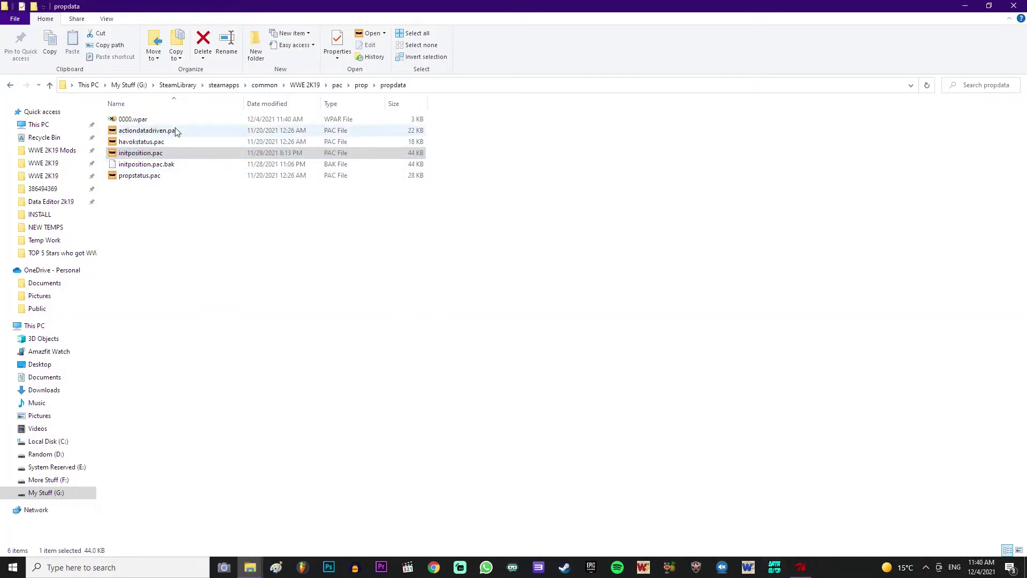
click(140, 119)
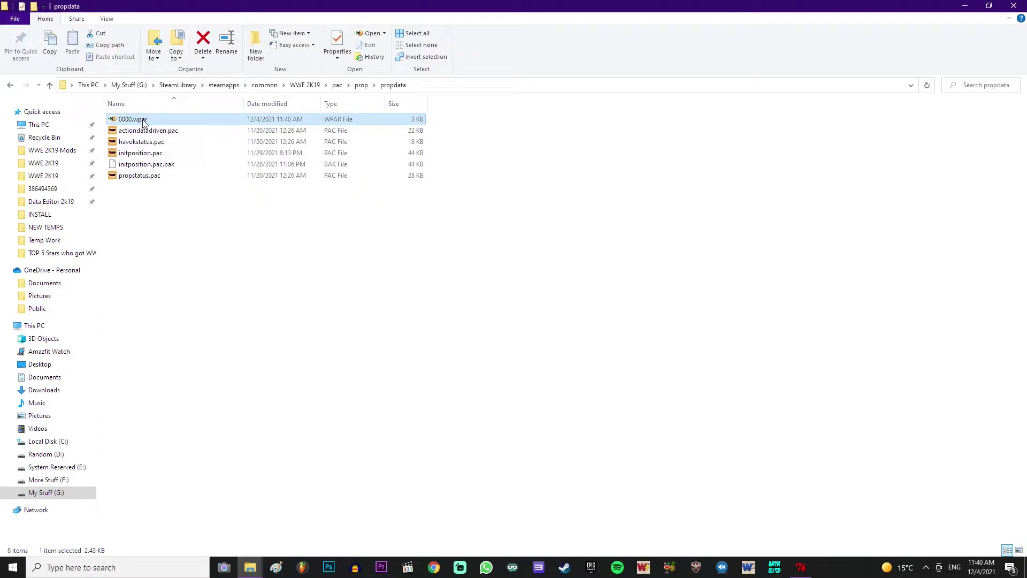
drag(519, 6, 507, 224)
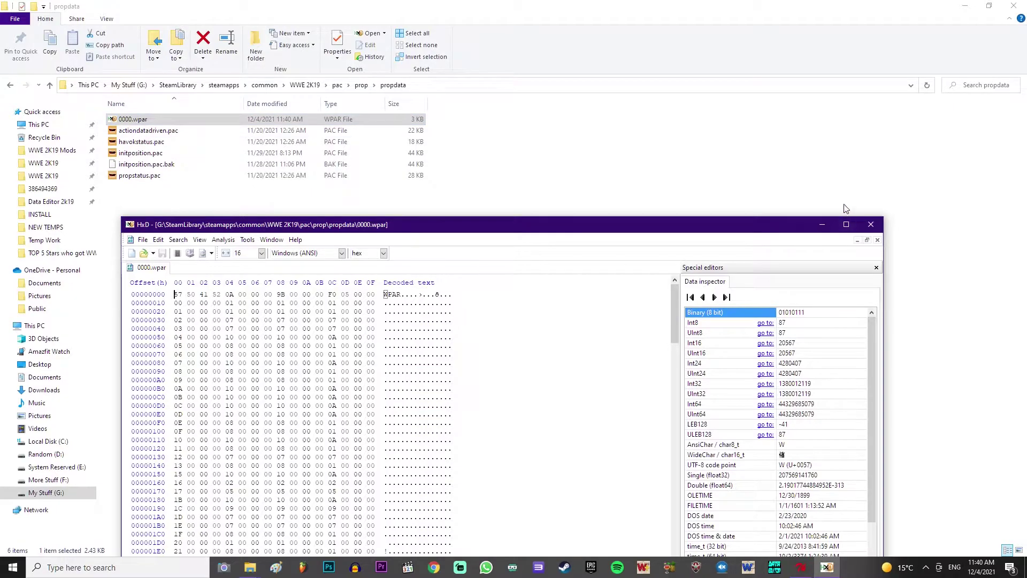
click(846, 225)
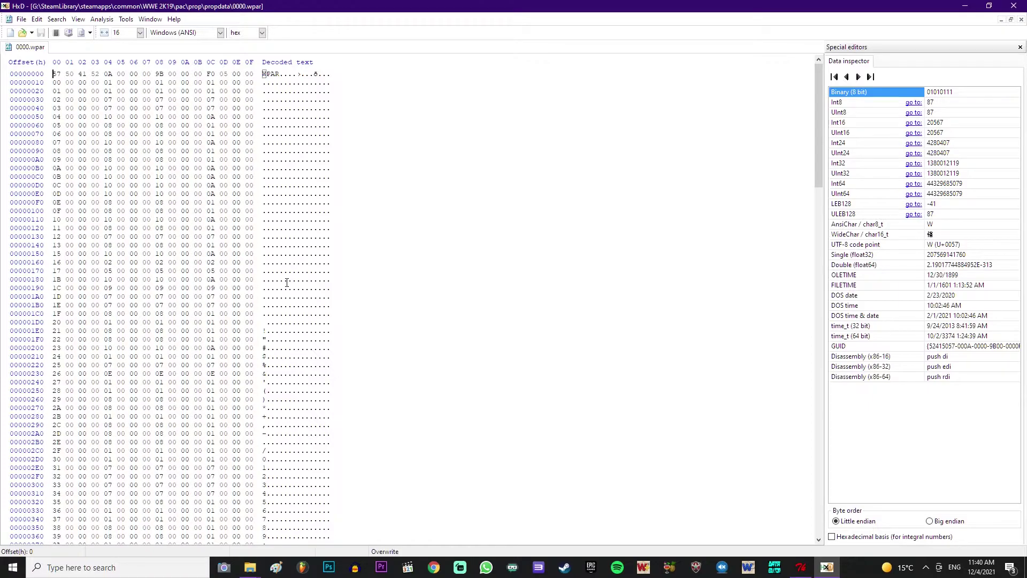
- Check the byte row in "initposition - EDIT IN HXD.PNG" from the INSTALL folder and switch to the hex-to-decimal converter in Chrome
mouse_move(250, 566)
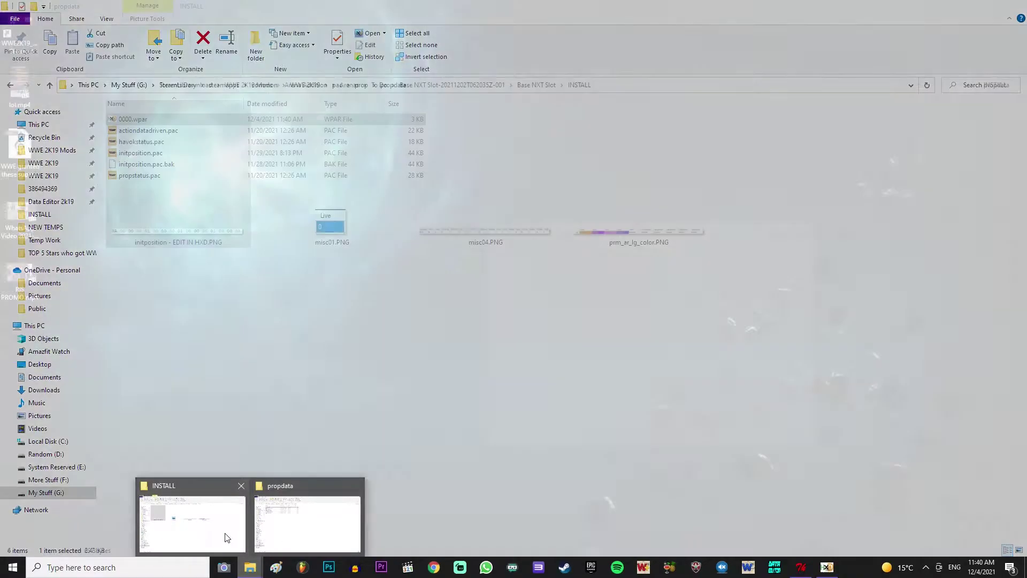
click(225, 535)
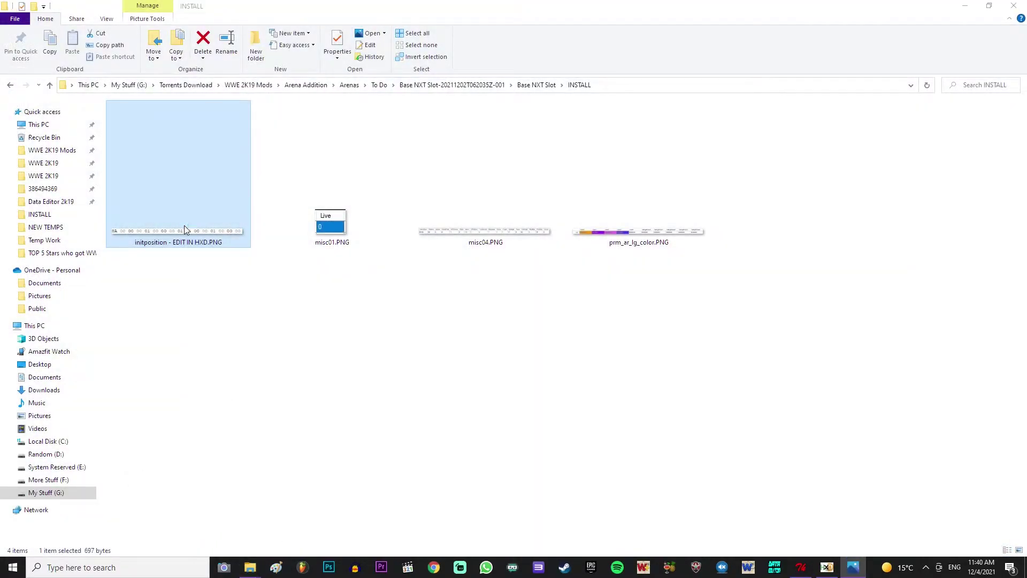
double_click(184, 225)
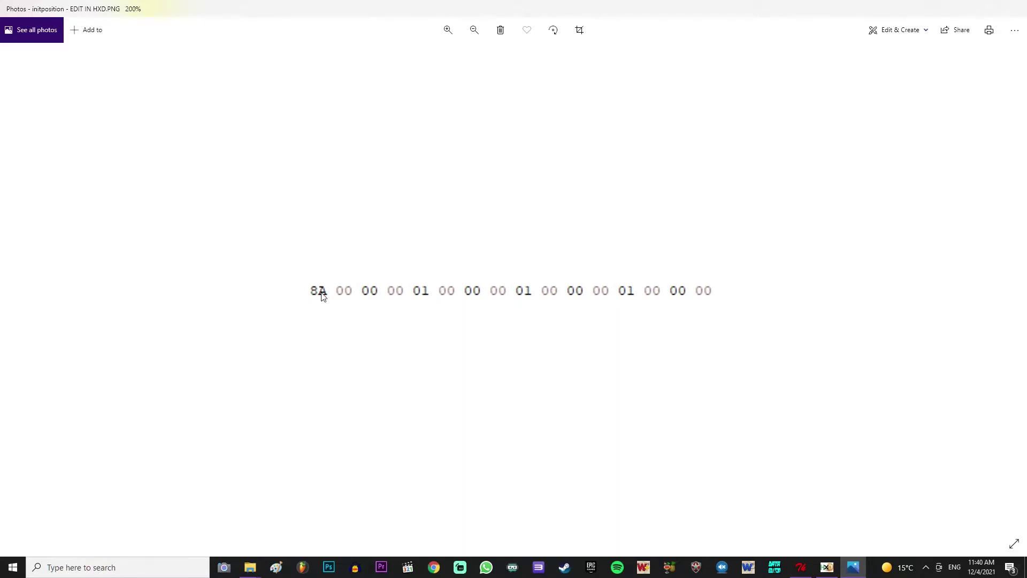
key(alt+Tab)
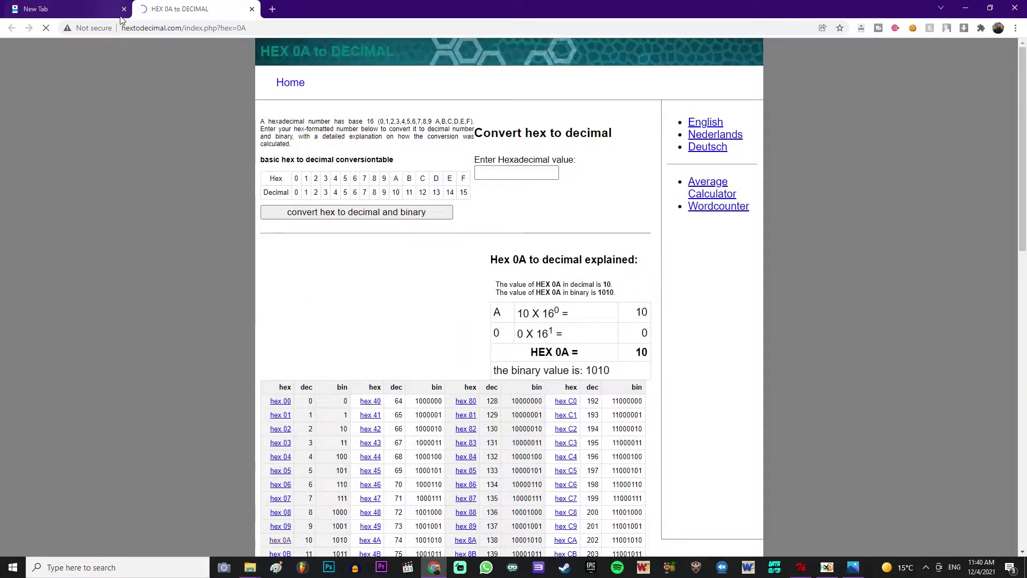
- Close the blank browser tab and compare the initposition reference image's byte row with the hex-to-decimal conversion table
click(124, 9)
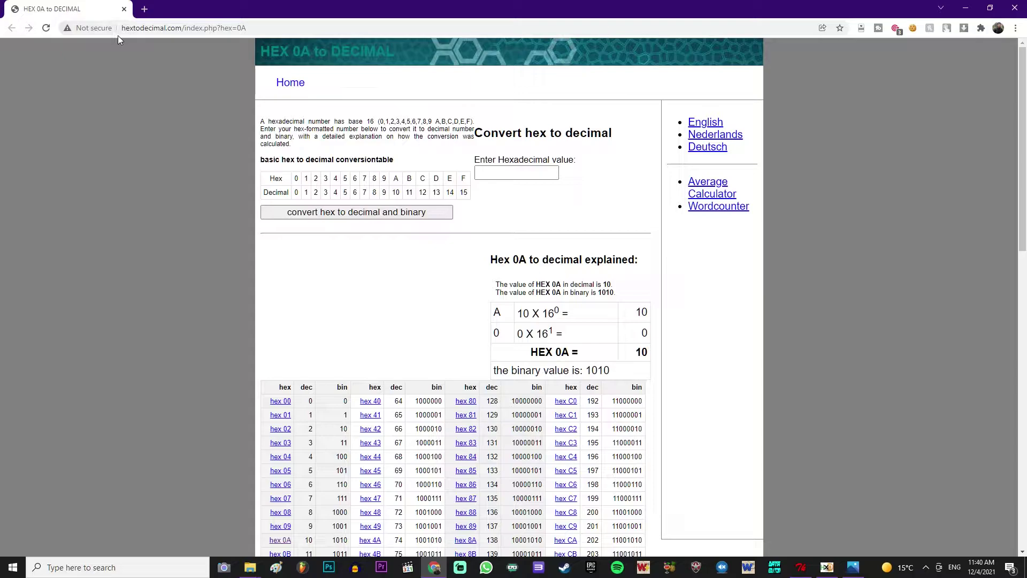
scroll(413, 294, down, 2)
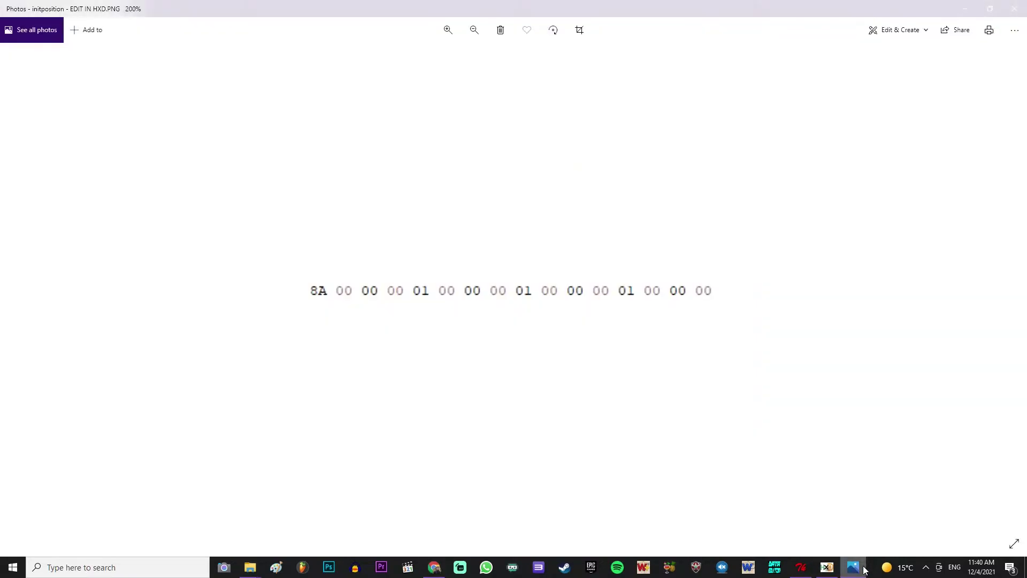
click(853, 568)
click(965, 8)
scroll(591, 376, down, 7)
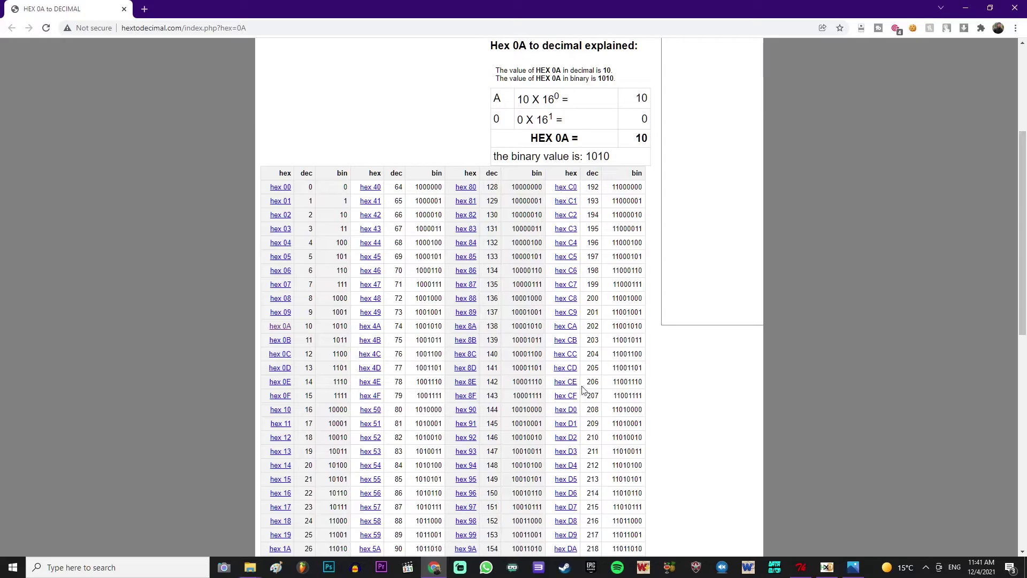
scroll(549, 355, up, 6)
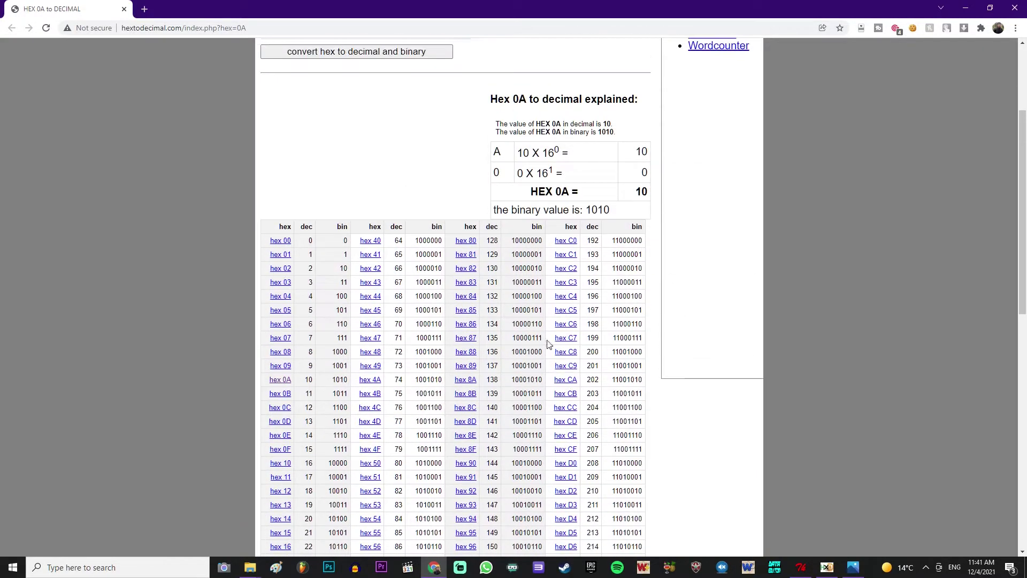
scroll(556, 358, down, 5)
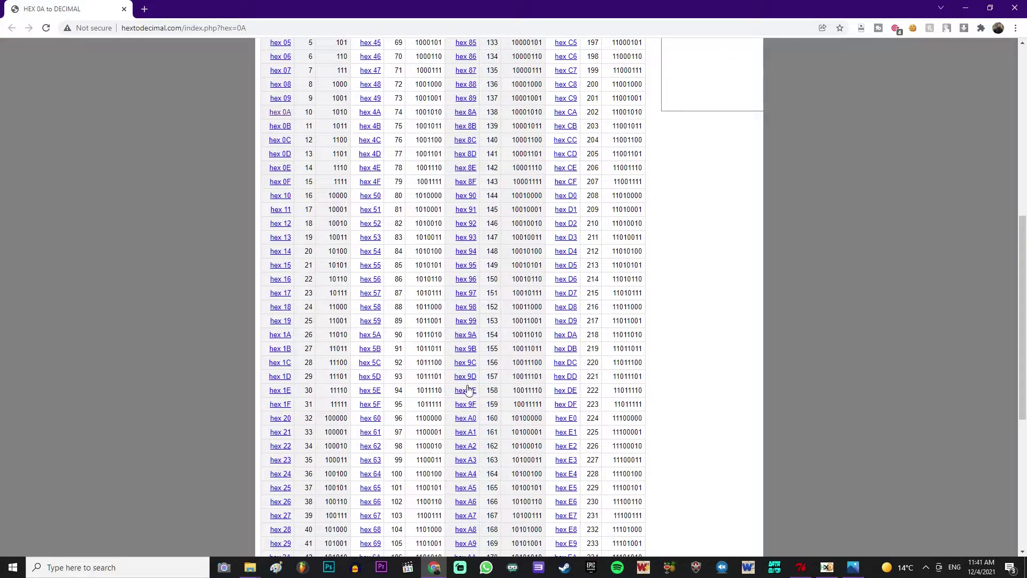
click(852, 568)
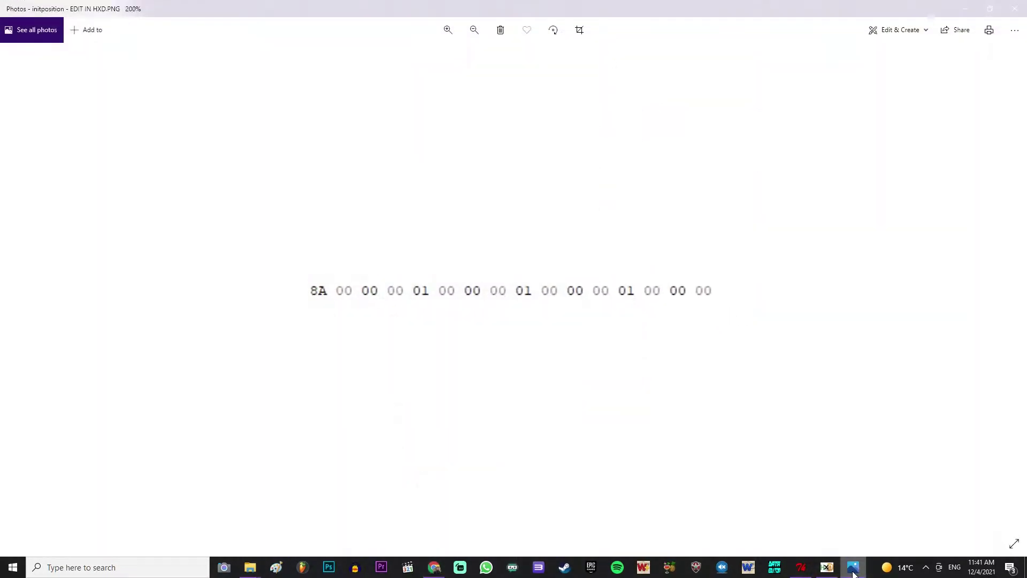
click(853, 571)
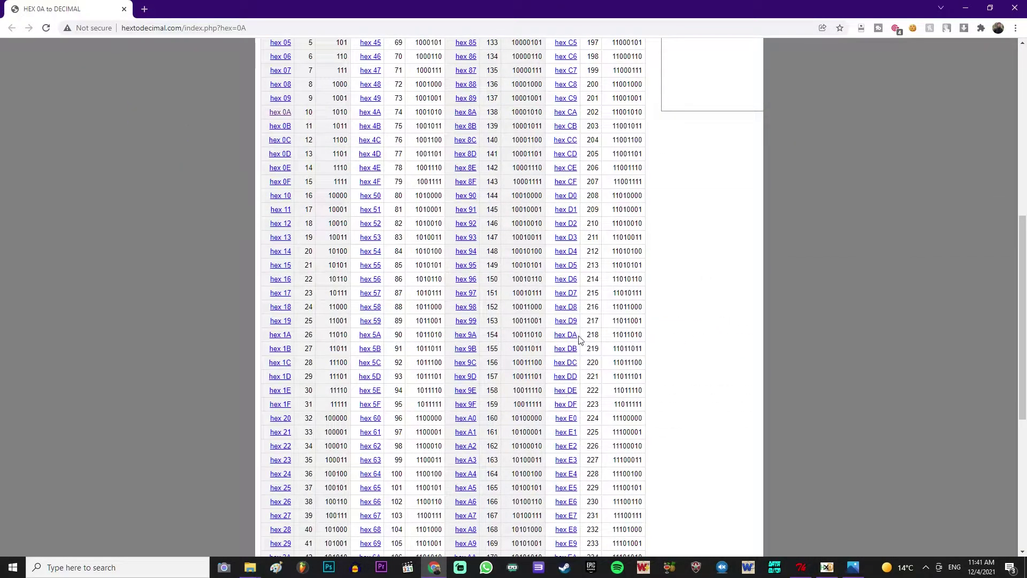
- Look up hex 8A in the conversion table by searching the page for "8a"
scroll(570, 282, up, 4)
scroll(488, 415, down, 10)
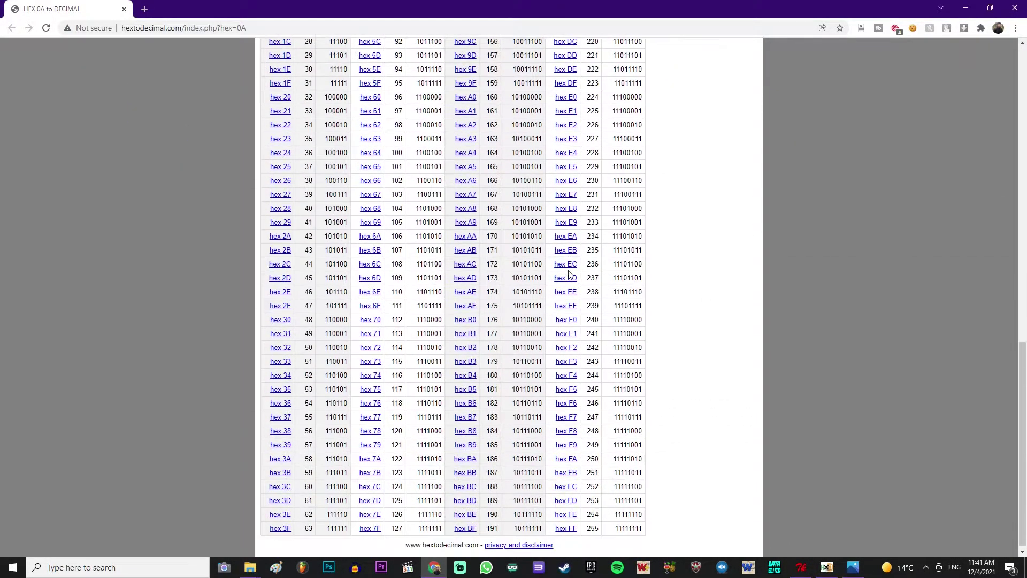
scroll(389, 480, up, 4)
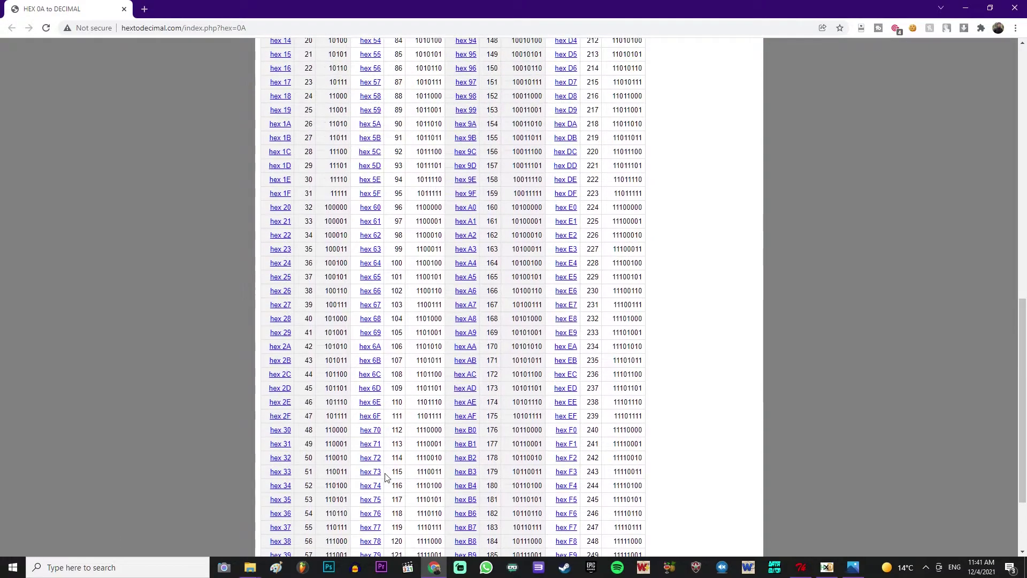
scroll(329, 463, up, 5)
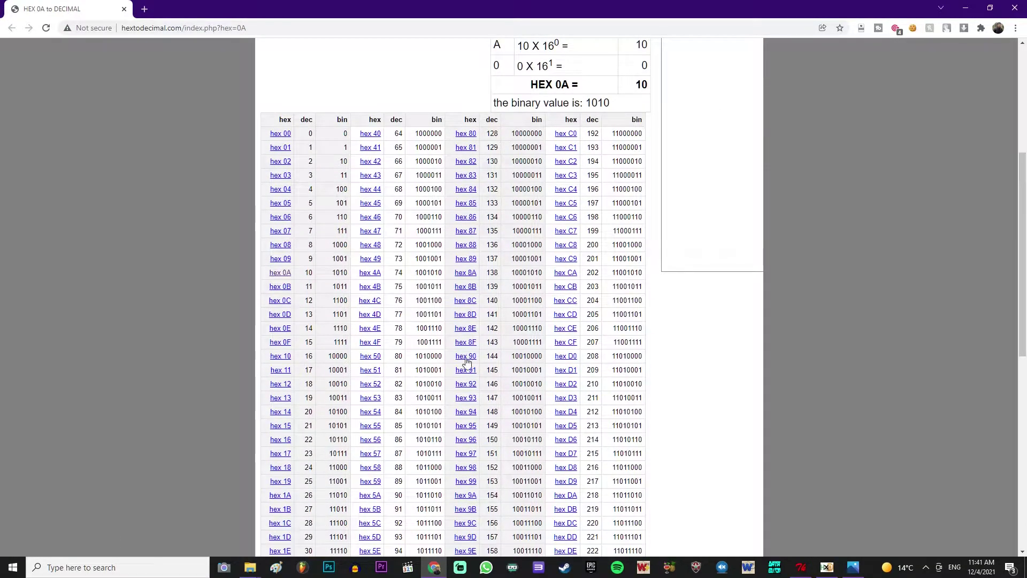
key(ctrl+f)
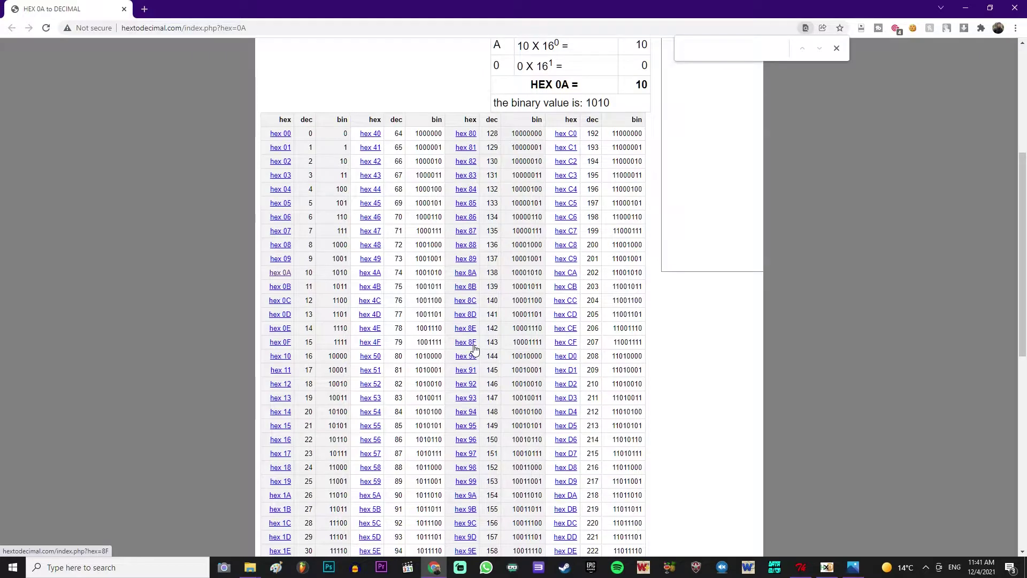
text(8)
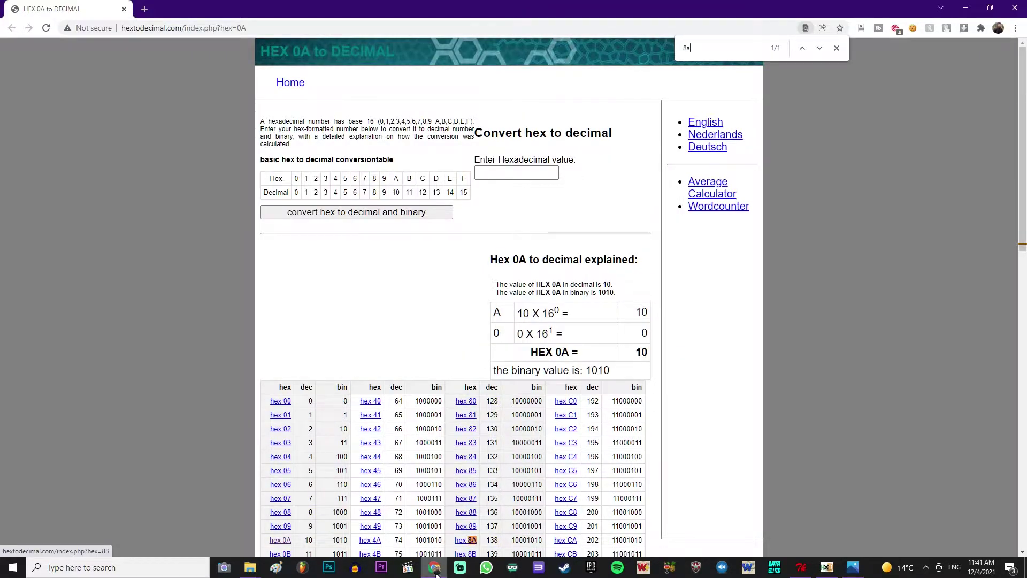
text(a)
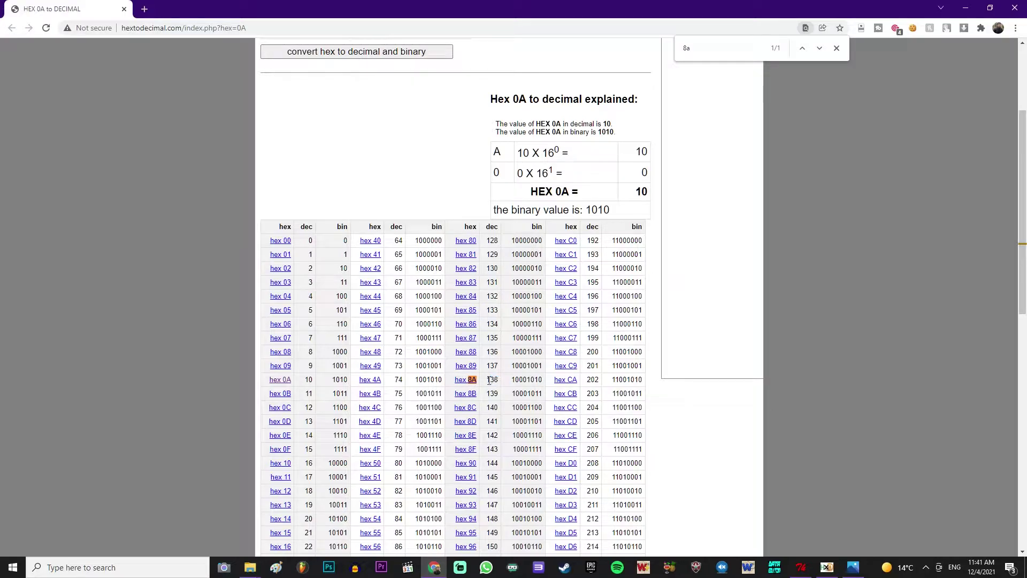
- Check the first byte in the reference image against the table's low decimal entries, including the one for hex 02
click(852, 568)
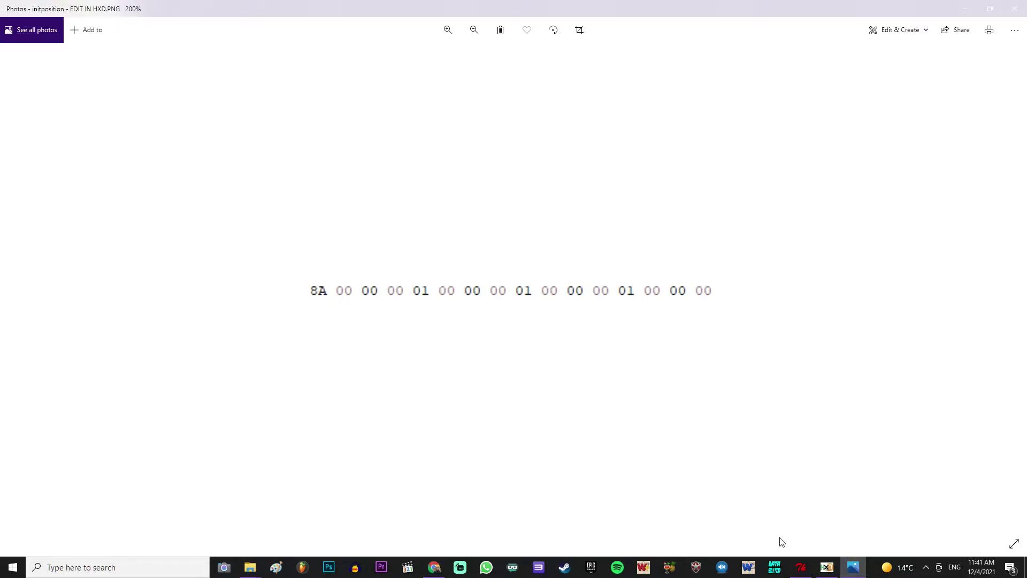
click(863, 575)
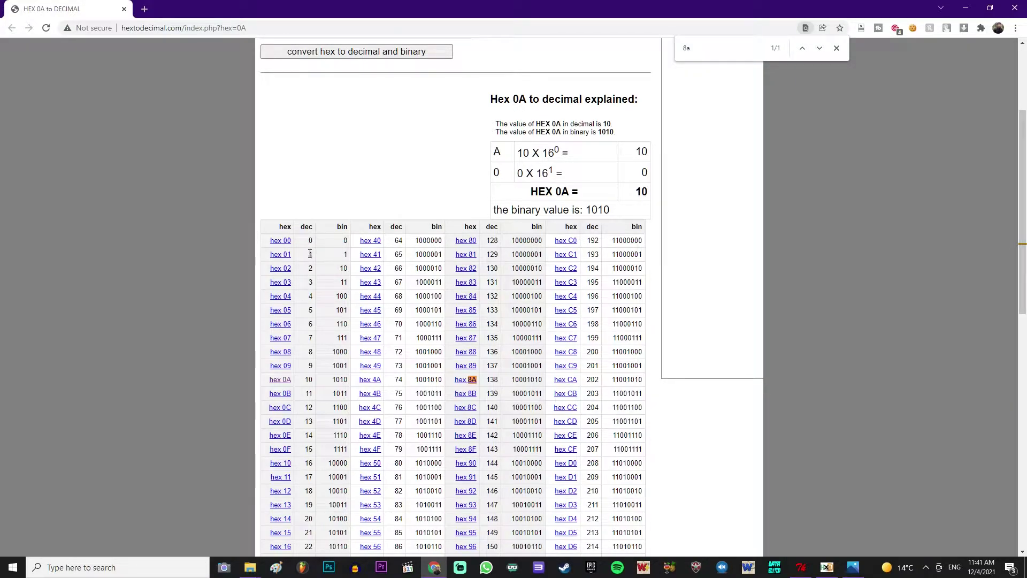
double_click(311, 270)
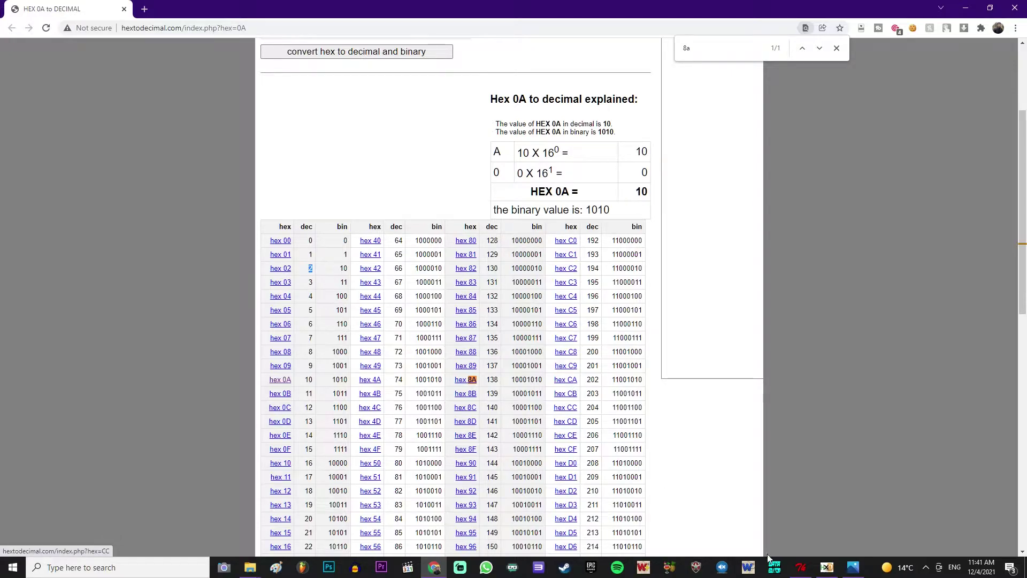
click(853, 569)
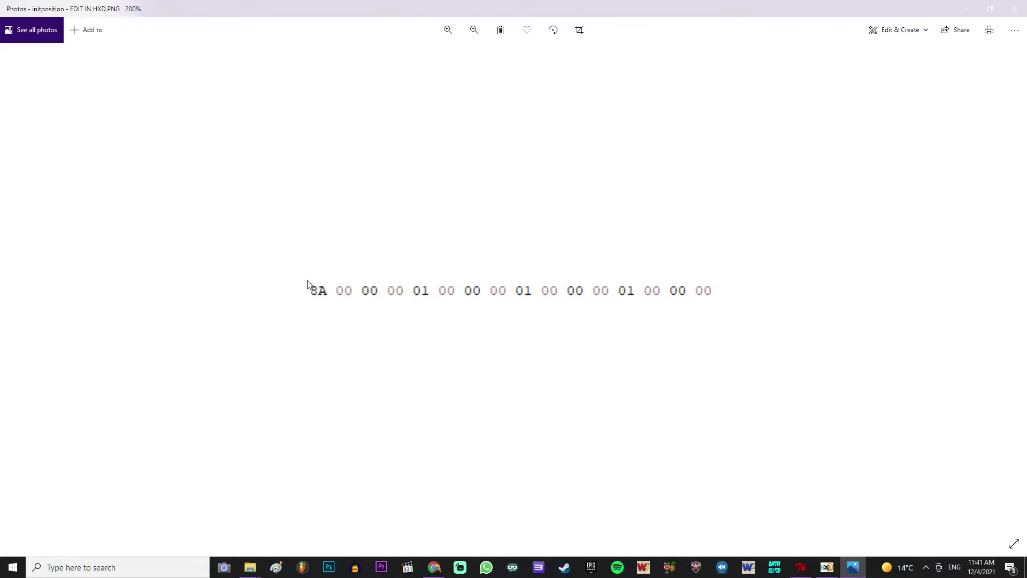
click(901, 32)
click(869, 79)
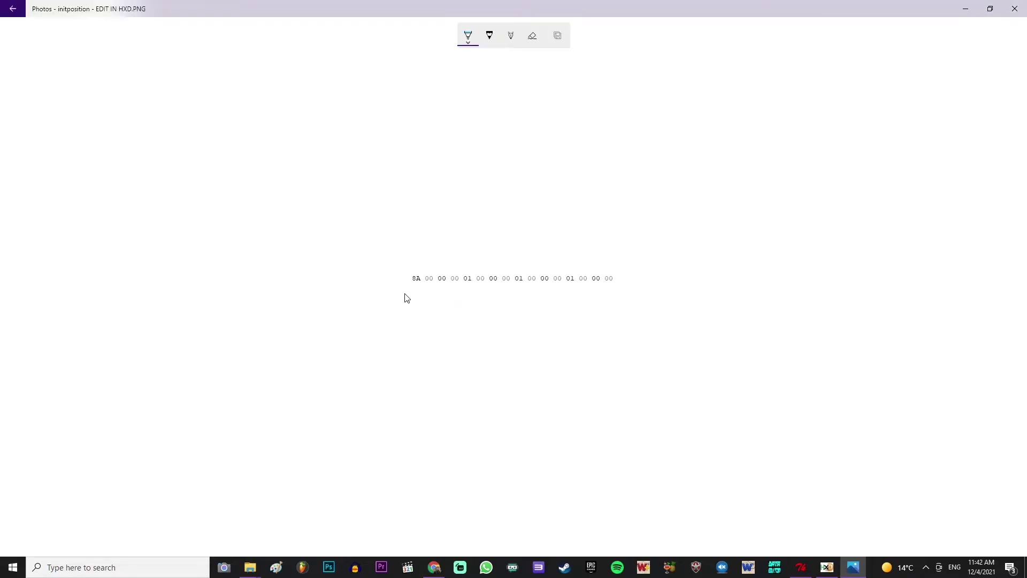
drag(413, 279, 420, 277)
key(alt+F4)
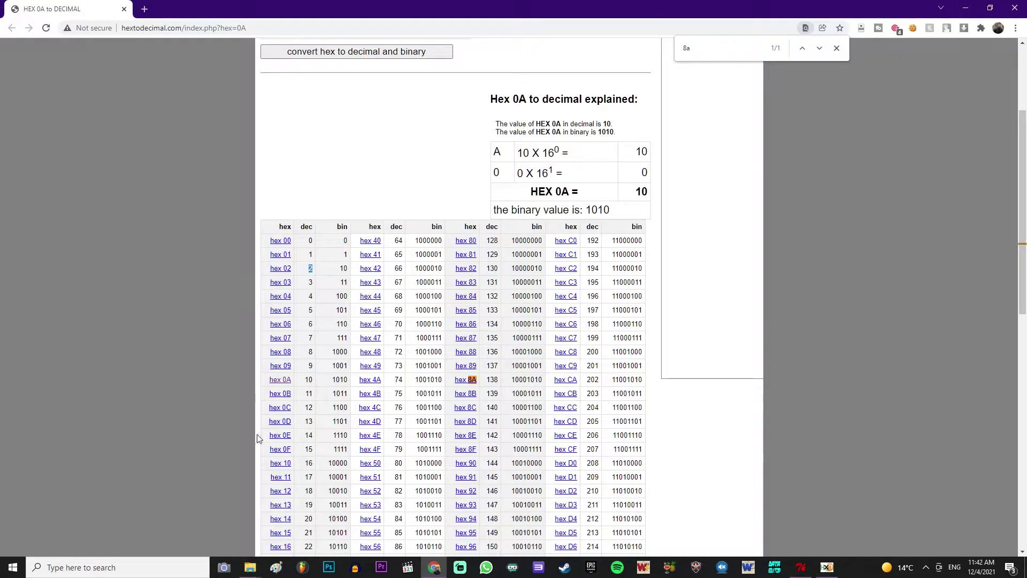
- Reopen "initposition - EDIT IN HXD.PNG" from the INSTALL folder in a smaller window and close Chrome
mouse_move(250, 569)
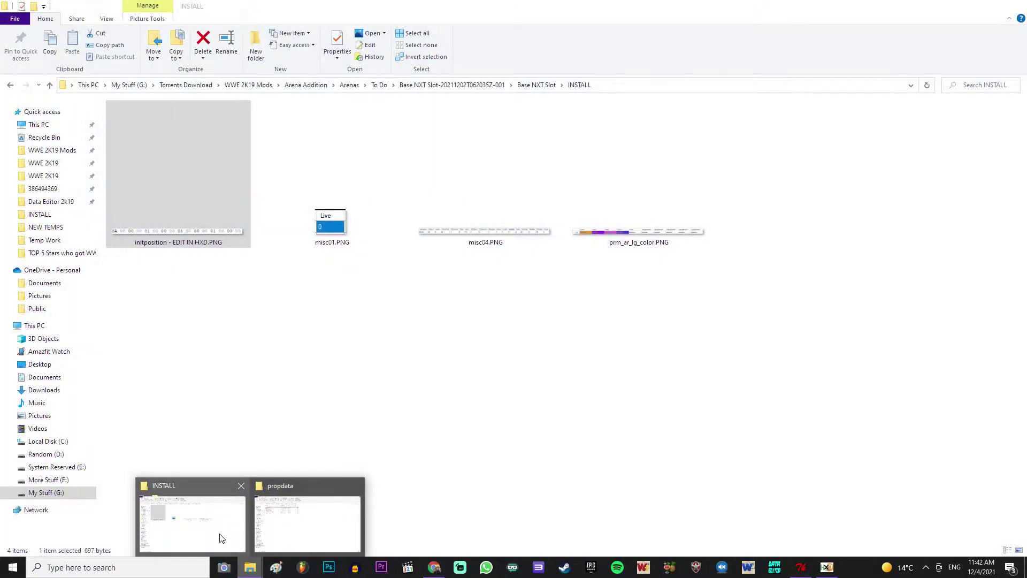
click(190, 519)
double_click(190, 200)
drag(697, 3, 695, 55)
click(965, 6)
key(alt+F4)
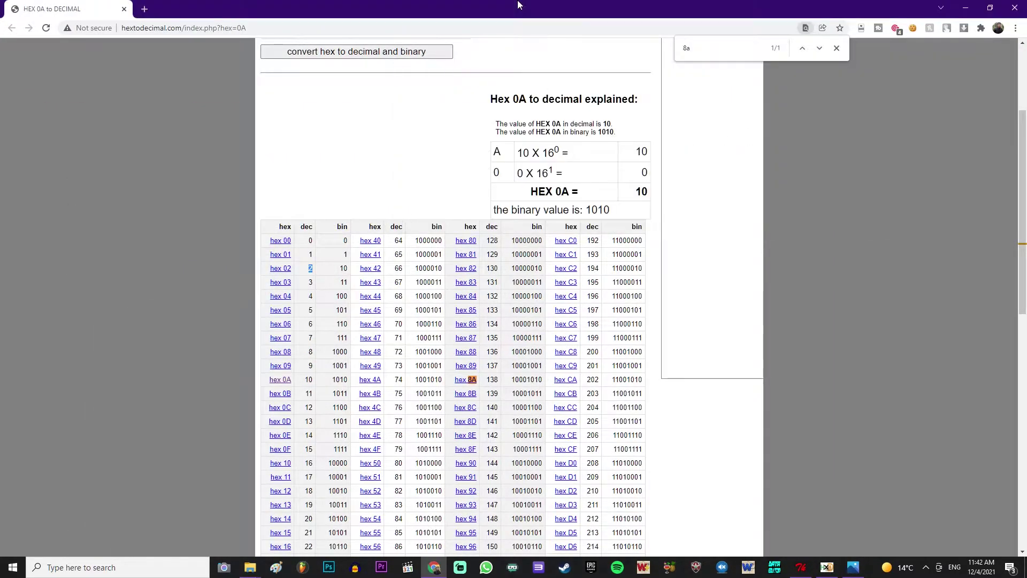
click(1016, 7)
- Arrange the reference image and the HxD window so the image's byte row stays visible just above the hex data
drag(449, 5, 458, 107)
click(535, 56)
drag(535, 57, 395, 27)
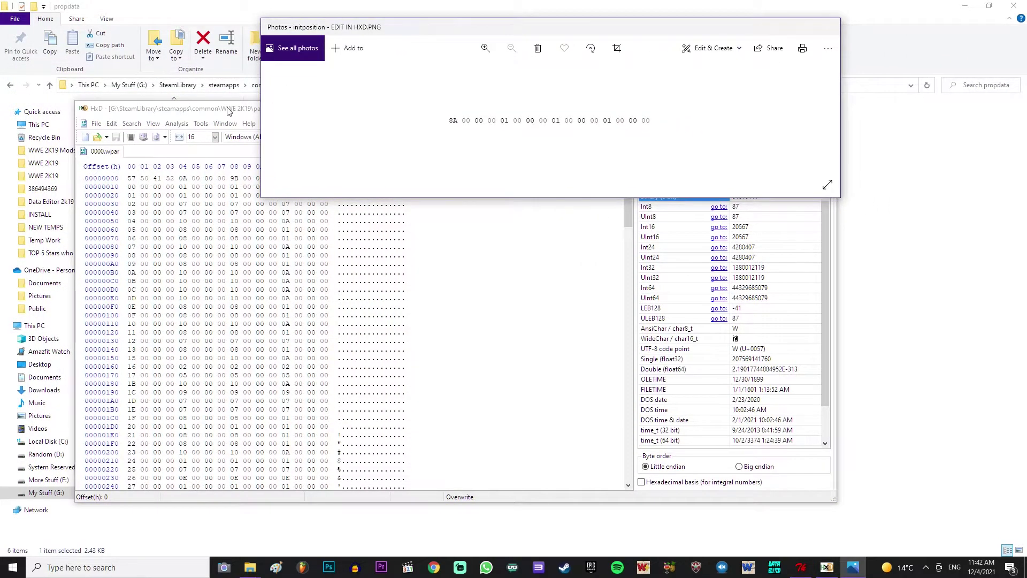
drag(228, 110, 313, 144)
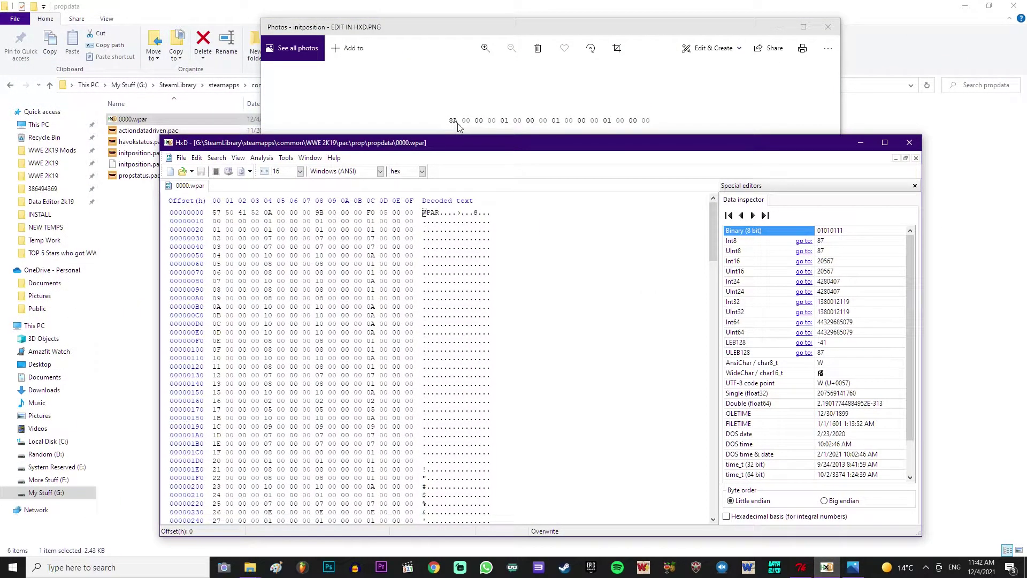
- In row 00000030 of 0000.wpar, overwrite the bytes in columns 04, 08 and 0C with 01
click(217, 239)
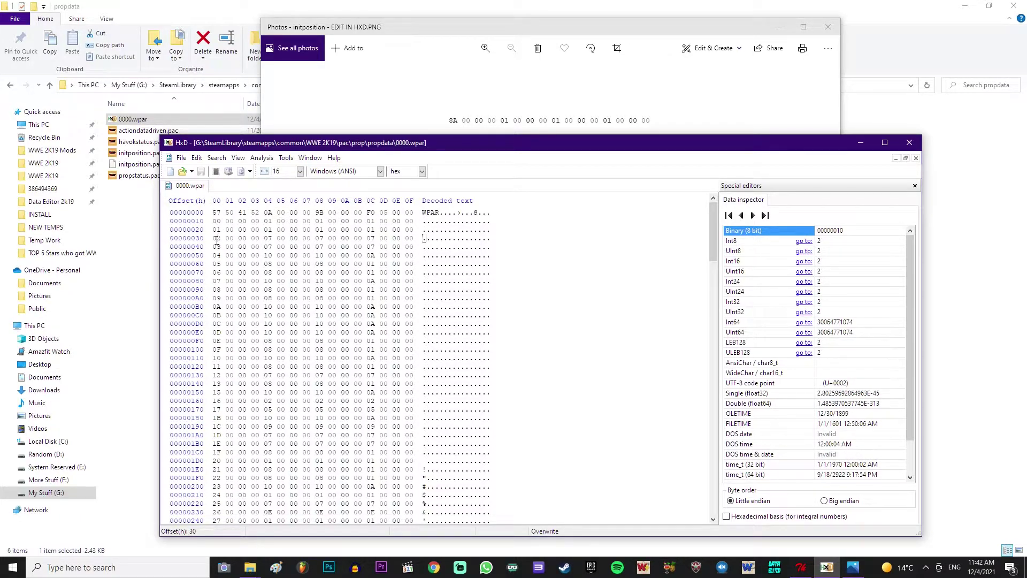
click(268, 239)
drag(214, 239, 271, 239)
click(320, 238)
click(370, 239)
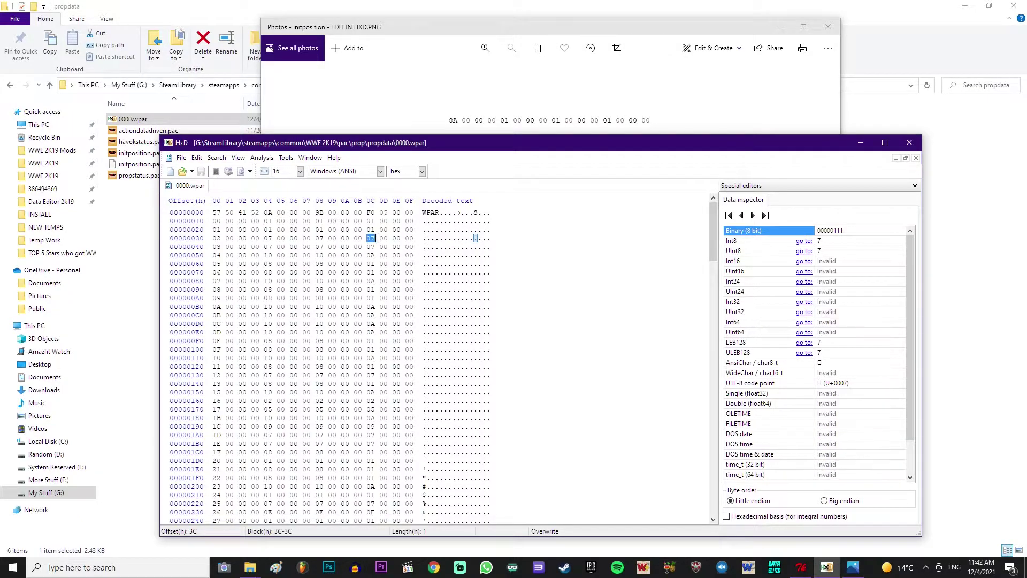
click(215, 238)
click(268, 241)
text(01)
click(319, 239)
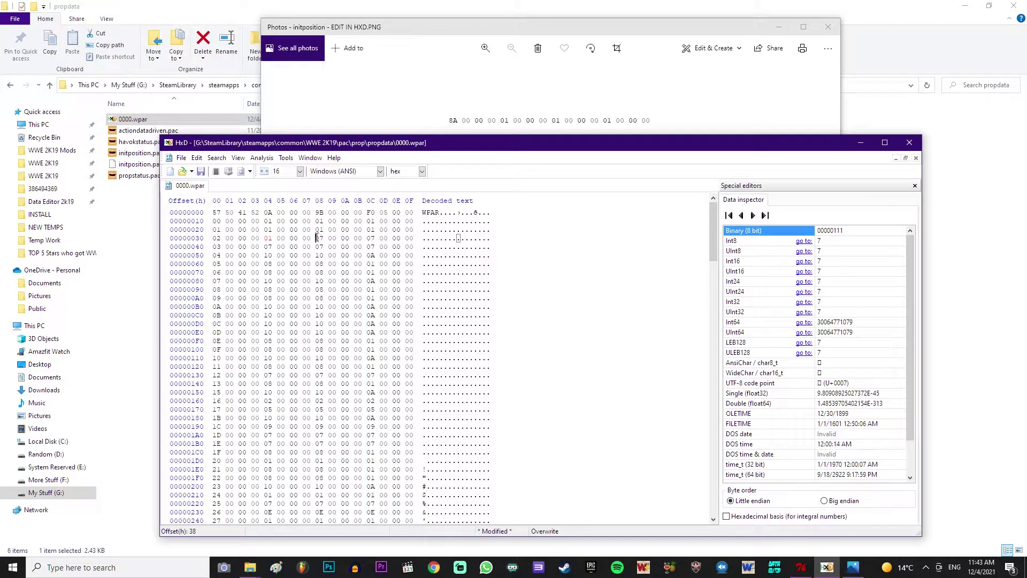
double_click(318, 238)
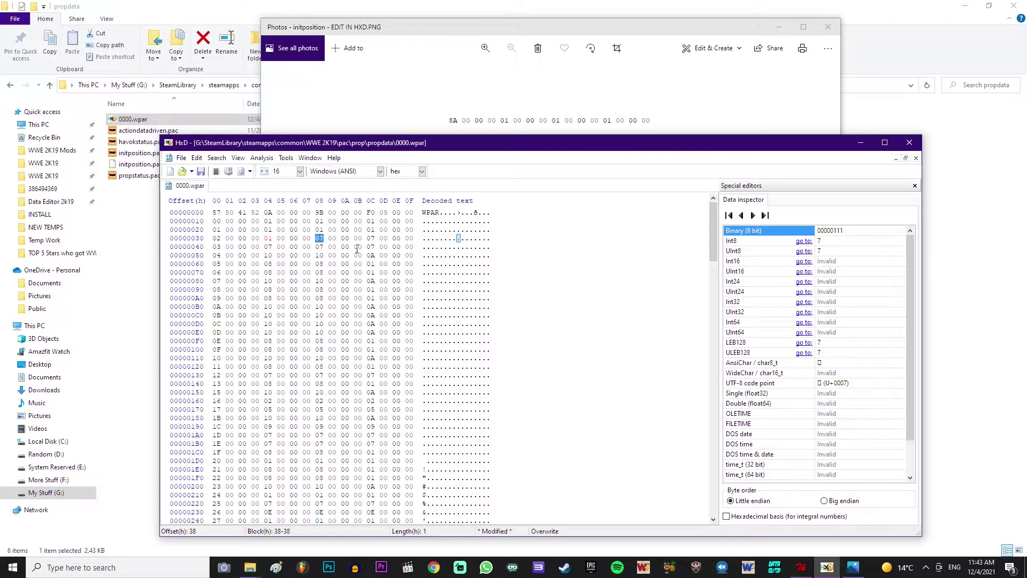
text(01)
double_click(369, 238)
text(01)
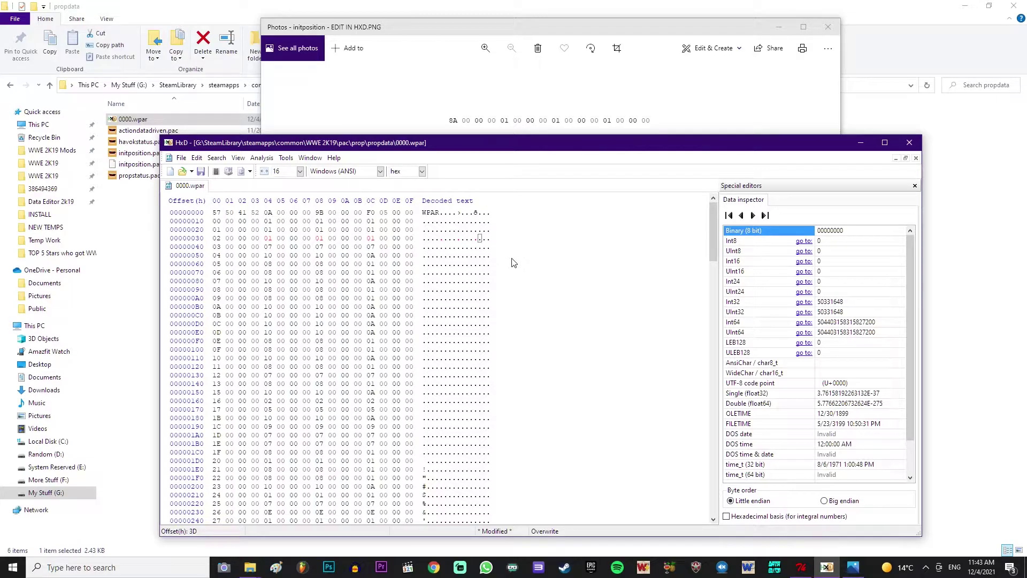
- Save the edited 0000.wpar, then close HxD and the reference image
click(182, 157)
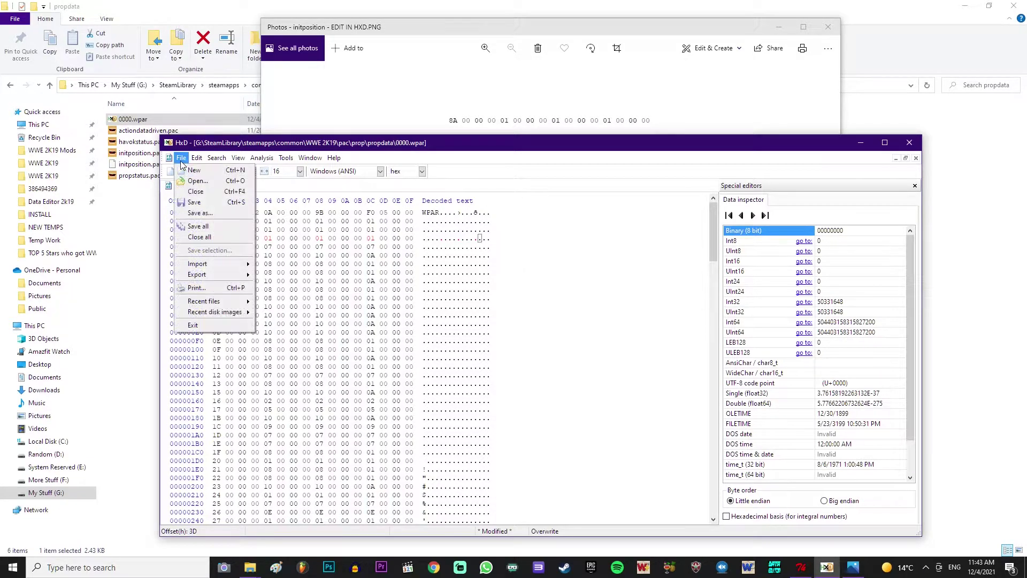
click(194, 202)
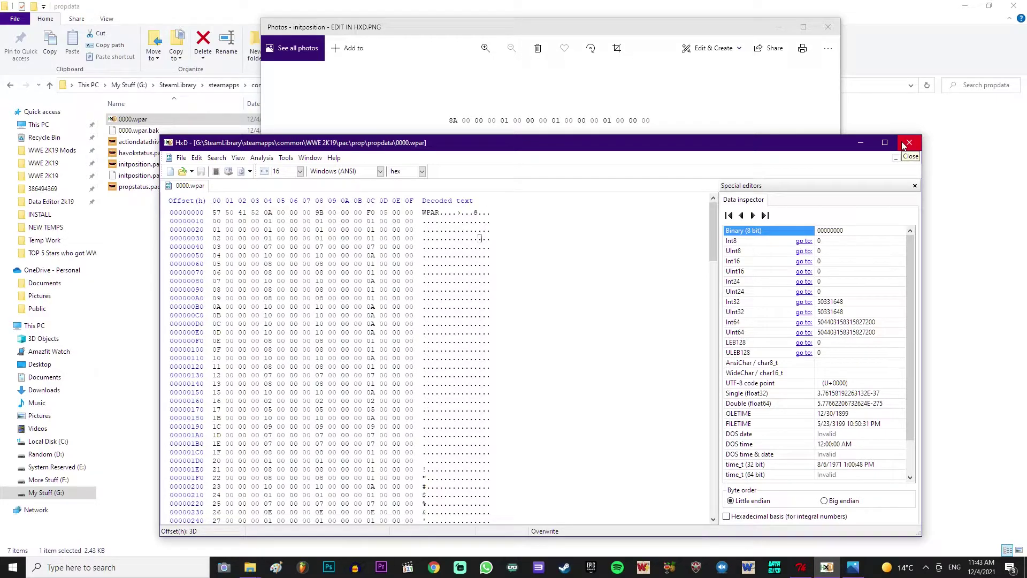
click(908, 143)
click(829, 27)
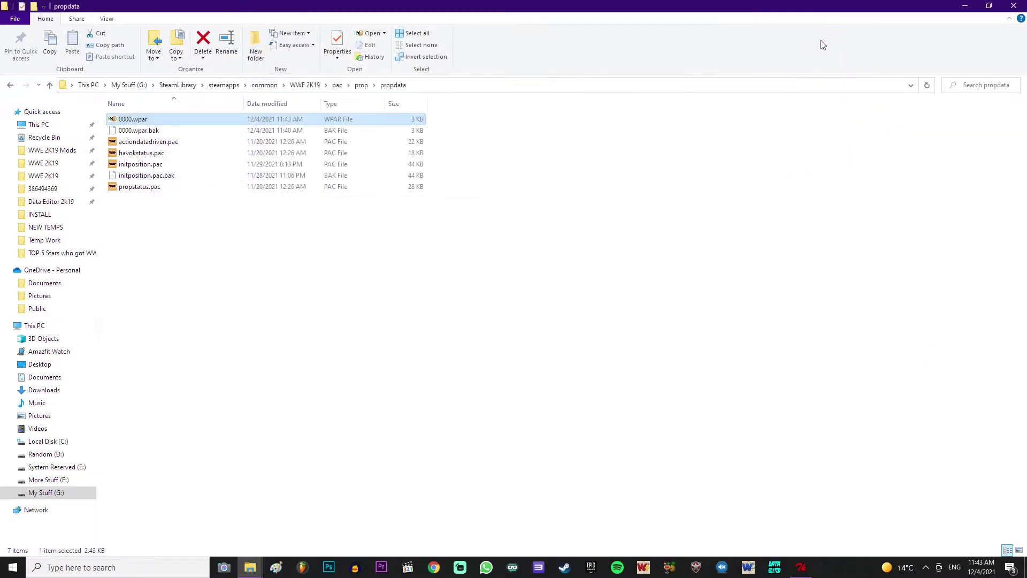
- Switch to PAC Editor and inject the edited 0000.wpar from propdata into the 0000.wpar entry of initposition.pac's nested archive
click(801, 567)
drag(586, 236, 392, 204)
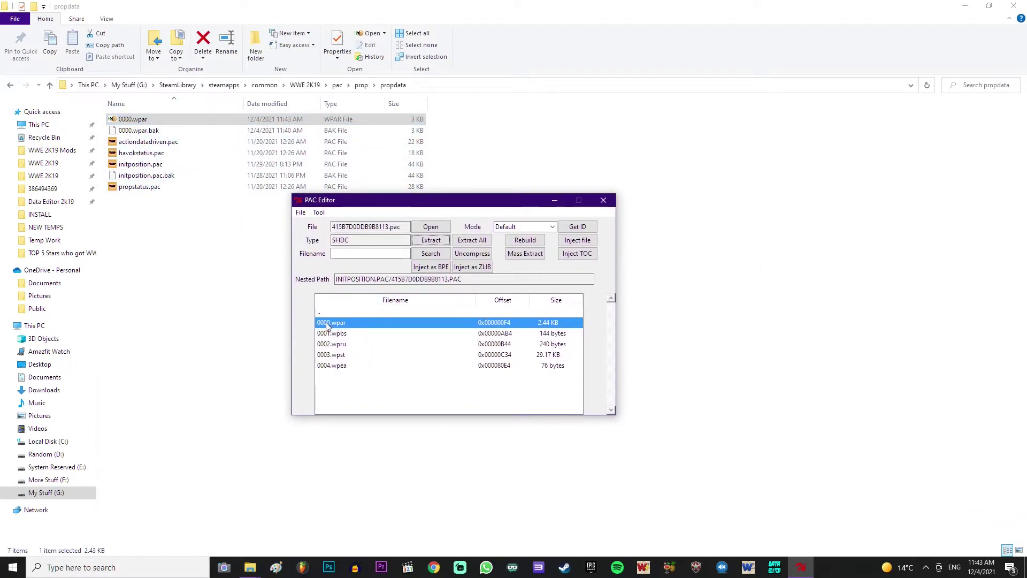
click(576, 240)
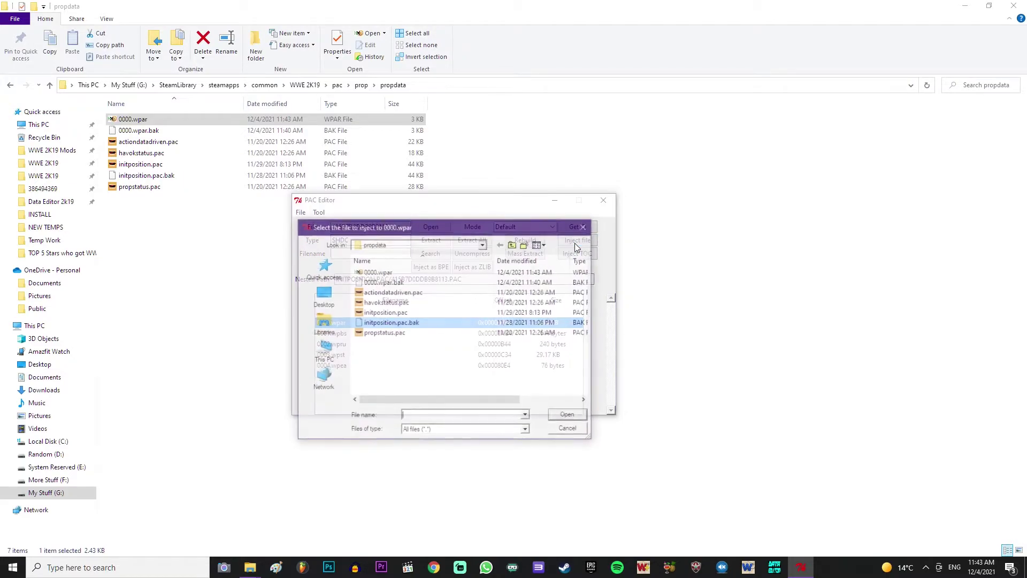
click(378, 272)
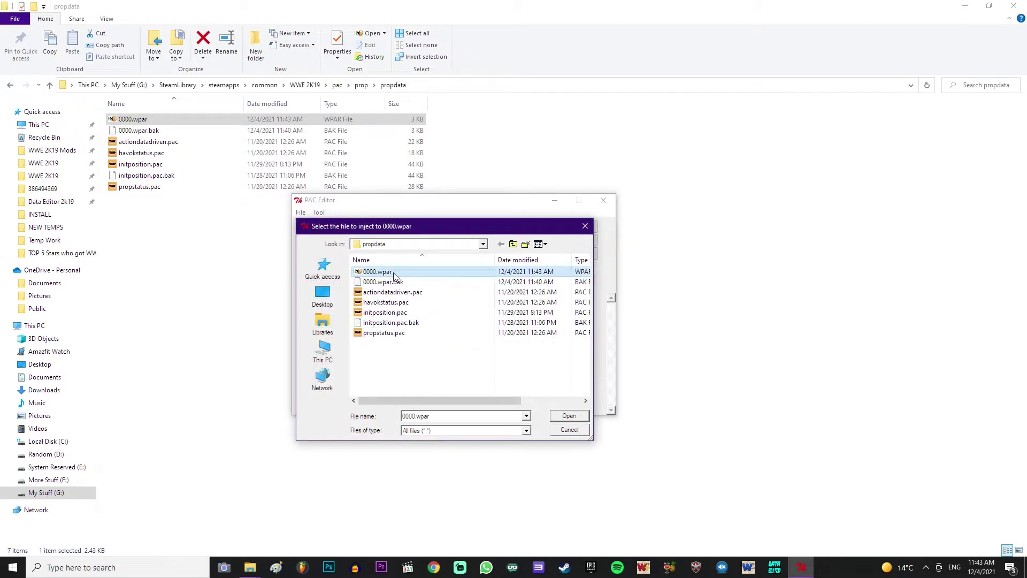
click(570, 415)
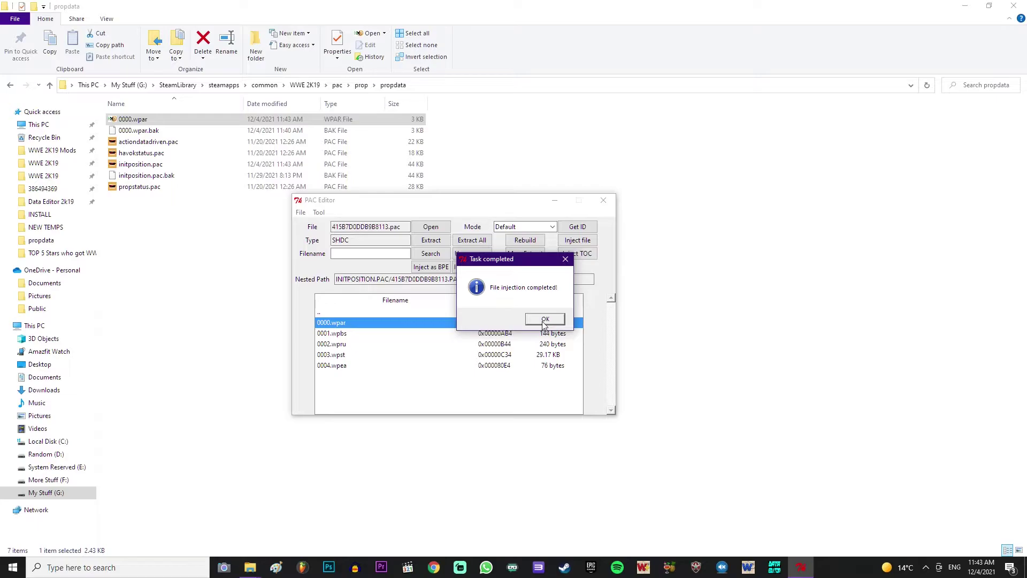
- Close PAC Editor, refresh the propdata folder, and go up to the main WWE 2K19 game folder
click(544, 320)
click(603, 200)
right_click(360, 233)
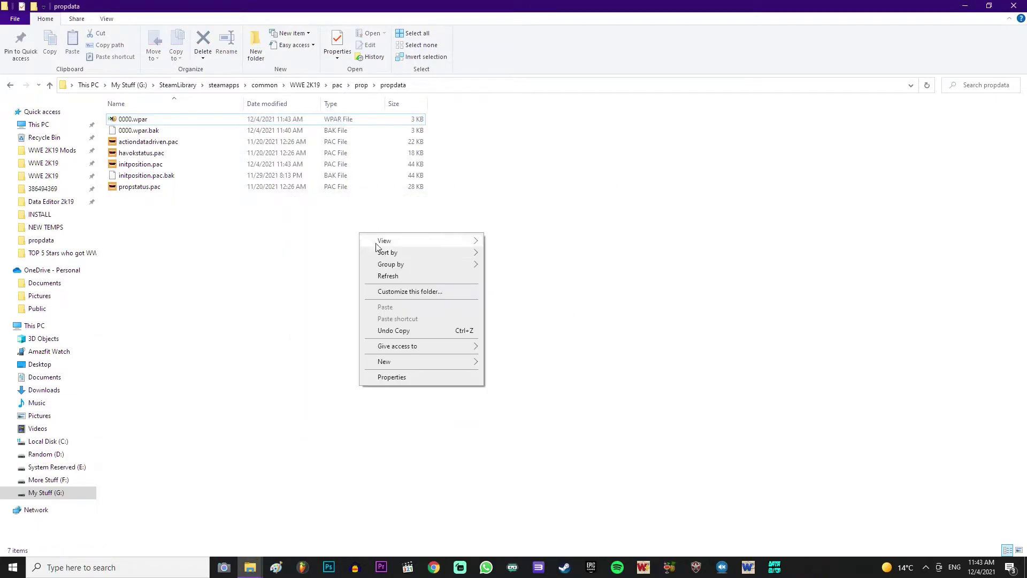
click(389, 276)
click(305, 85)
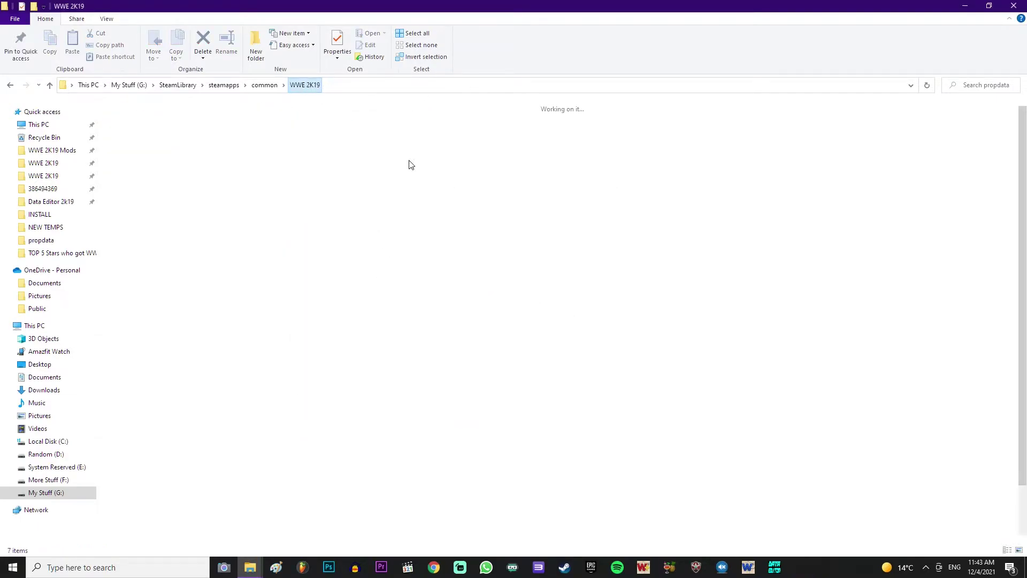
right_click(103, 271)
click(136, 317)
- Launch Custom Character Tools with permission to make changes, and run the second and the first chunk tool, accepting their prompts
click(695, 568)
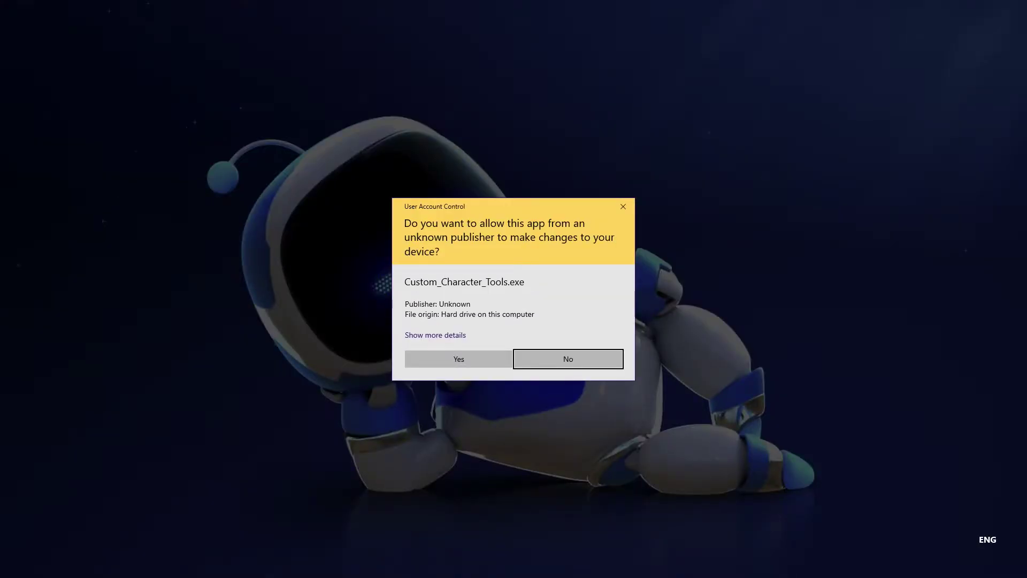
click(480, 358)
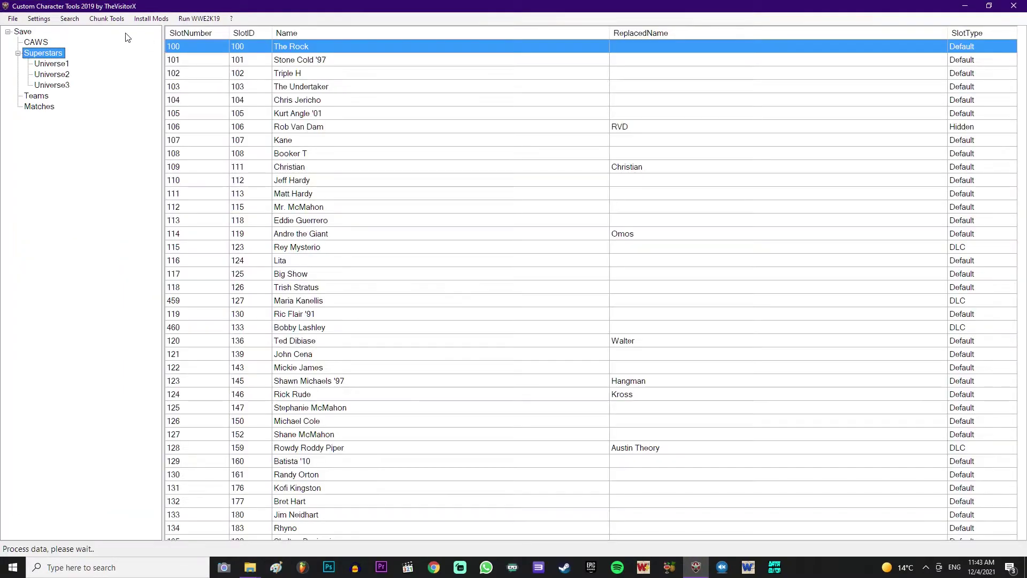
click(107, 18)
click(110, 42)
click(513, 314)
click(564, 316)
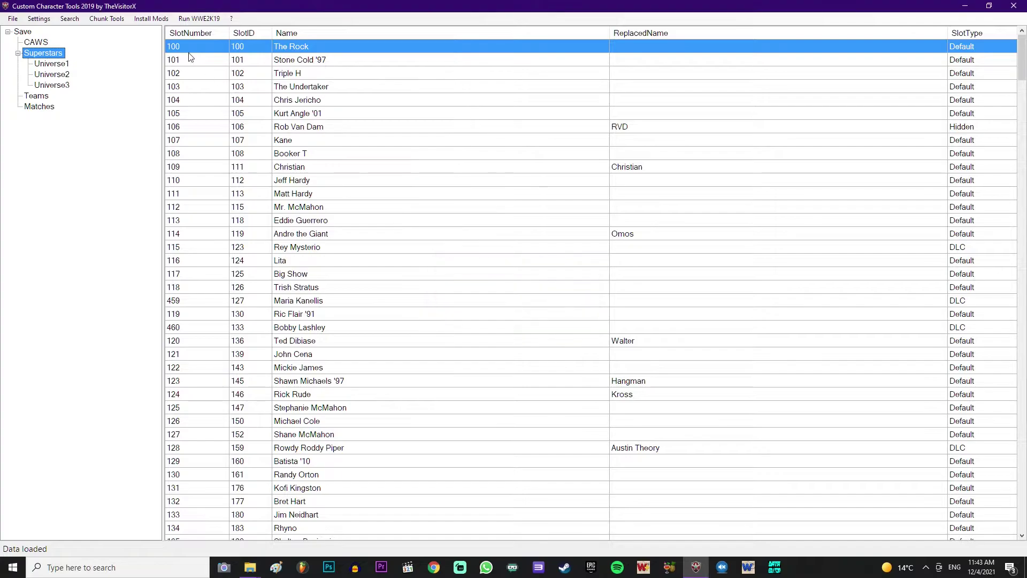
click(107, 19)
click(112, 30)
click(509, 304)
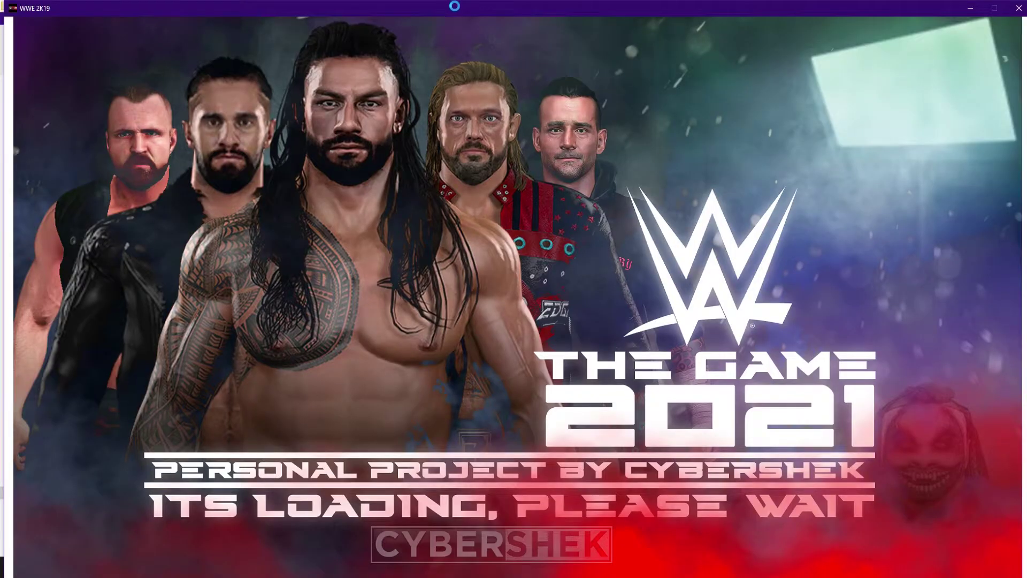
- Reposition the running WWE 2K19 window on the desktop to check the NXT entrance in the game
drag(454, 6, 354, 46)
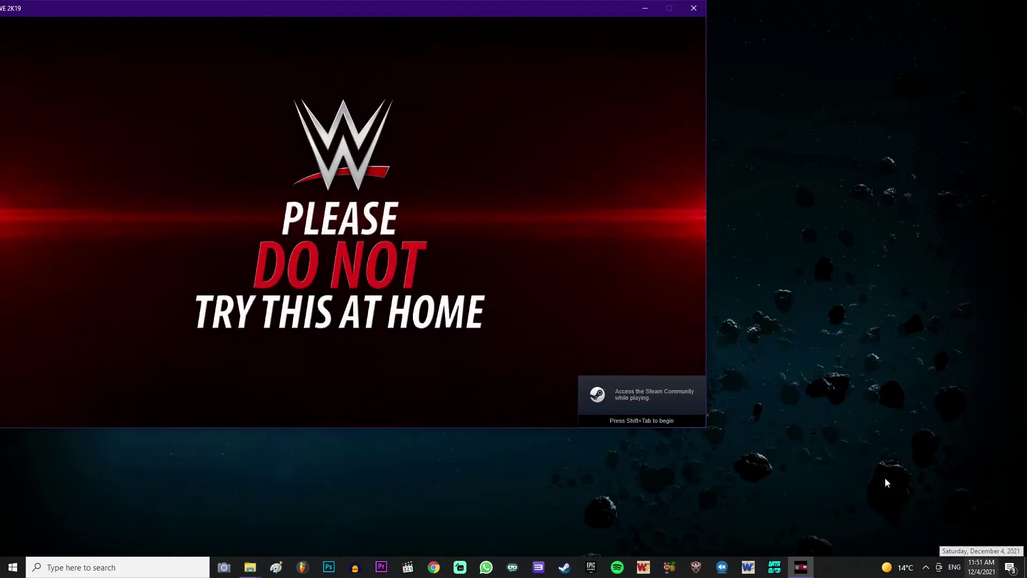
drag(448, 14, 583, 63)
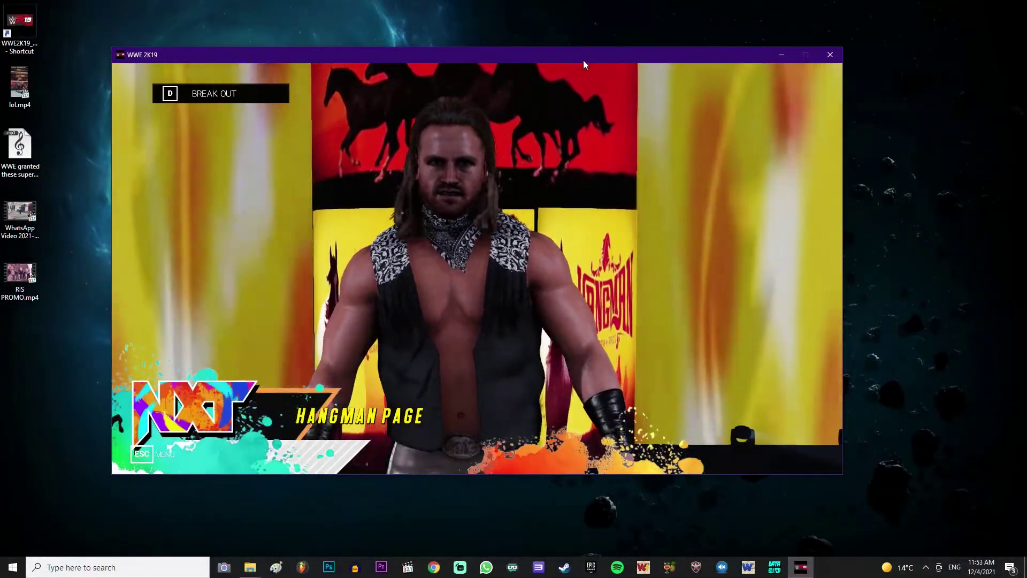
- Return to the mod's INSTALL folder and review the misc01.PNG reference image
mouse_move(250, 567)
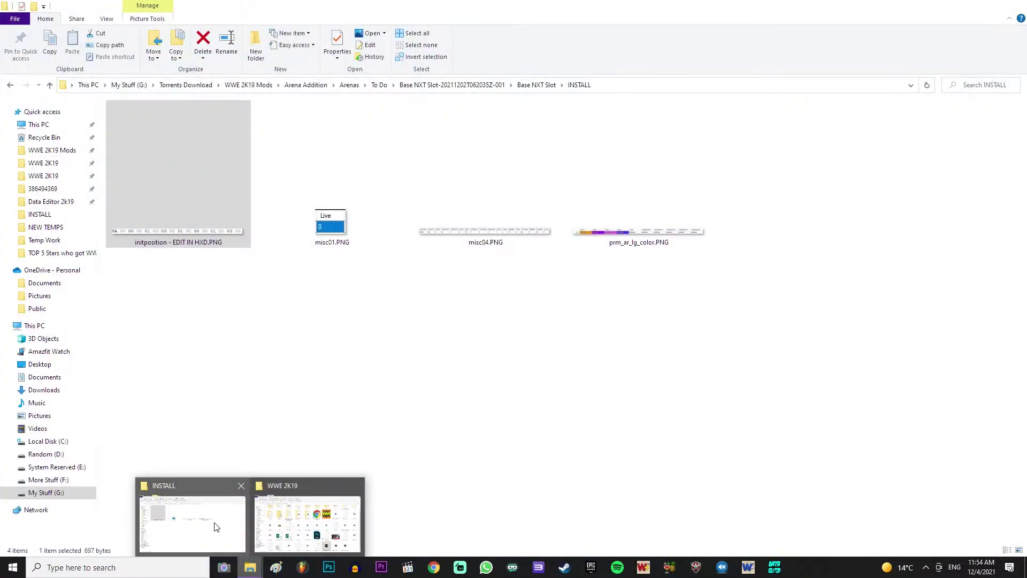
click(190, 519)
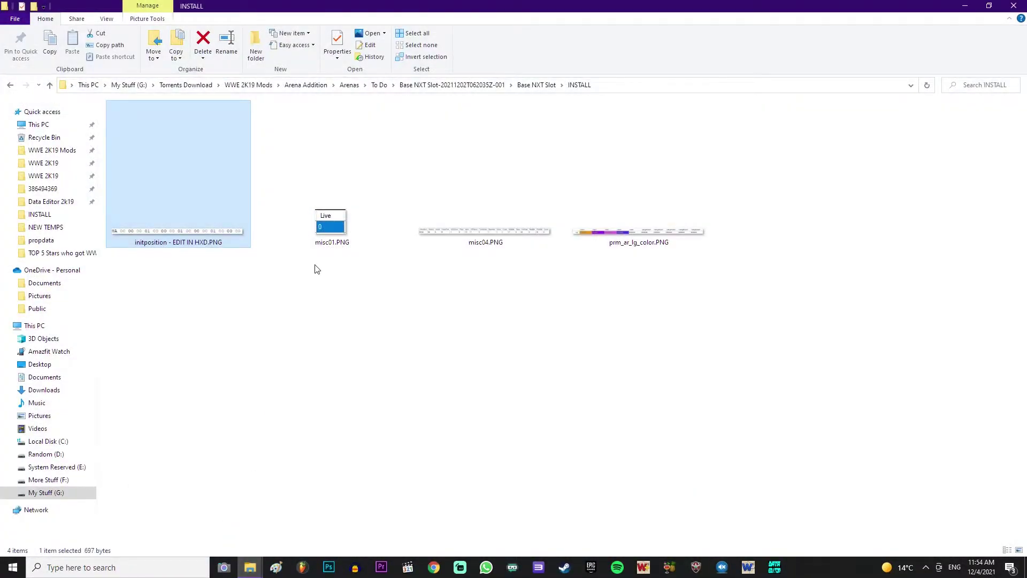
click(340, 230)
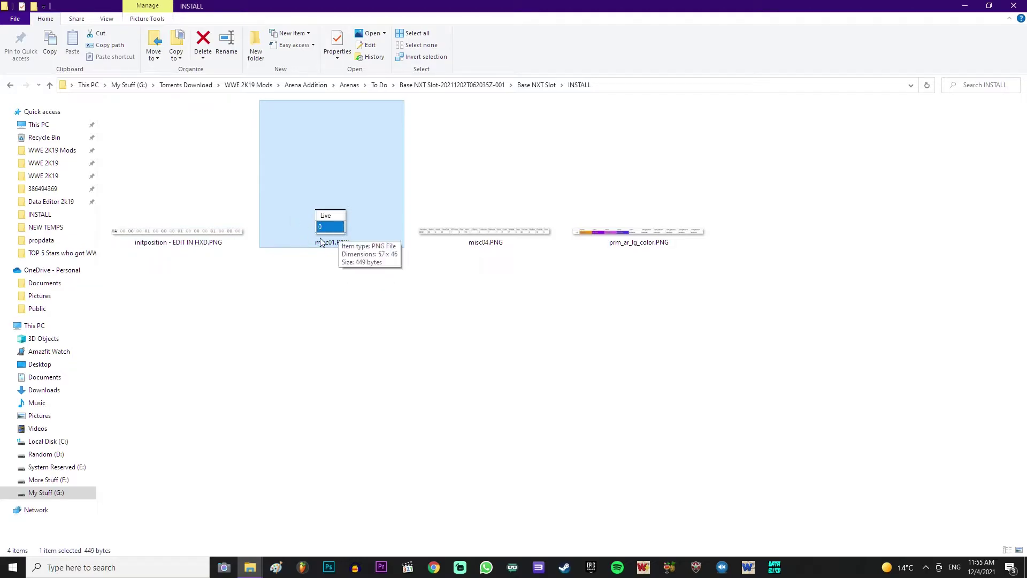
right_click(385, 276)
click(426, 319)
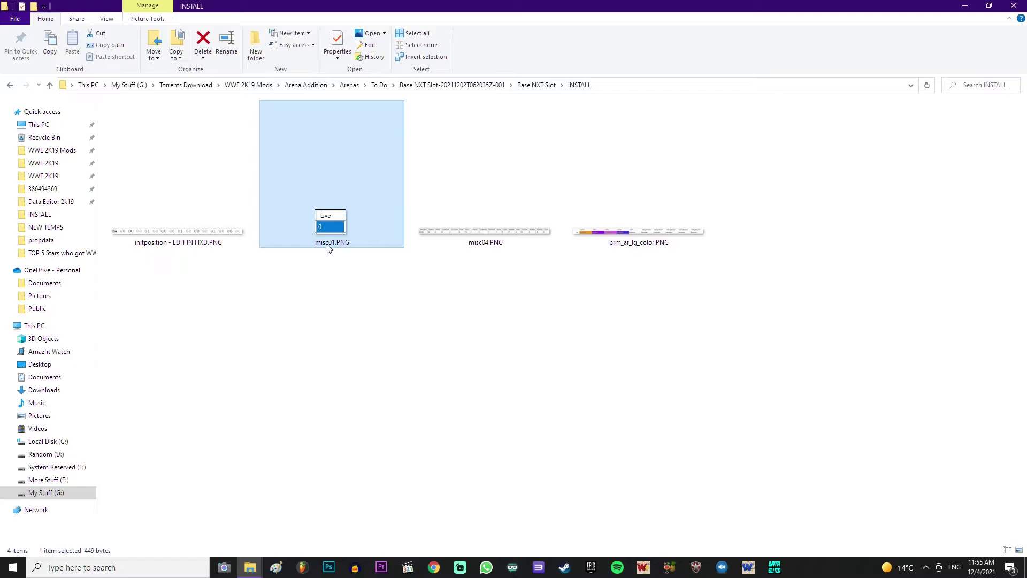
right_click(554, 308)
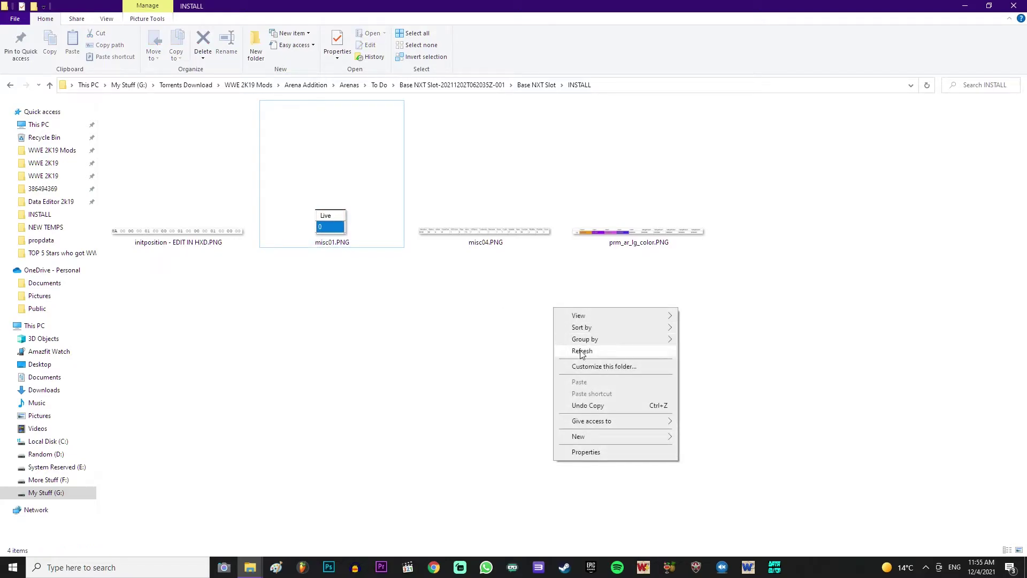
click(582, 352)
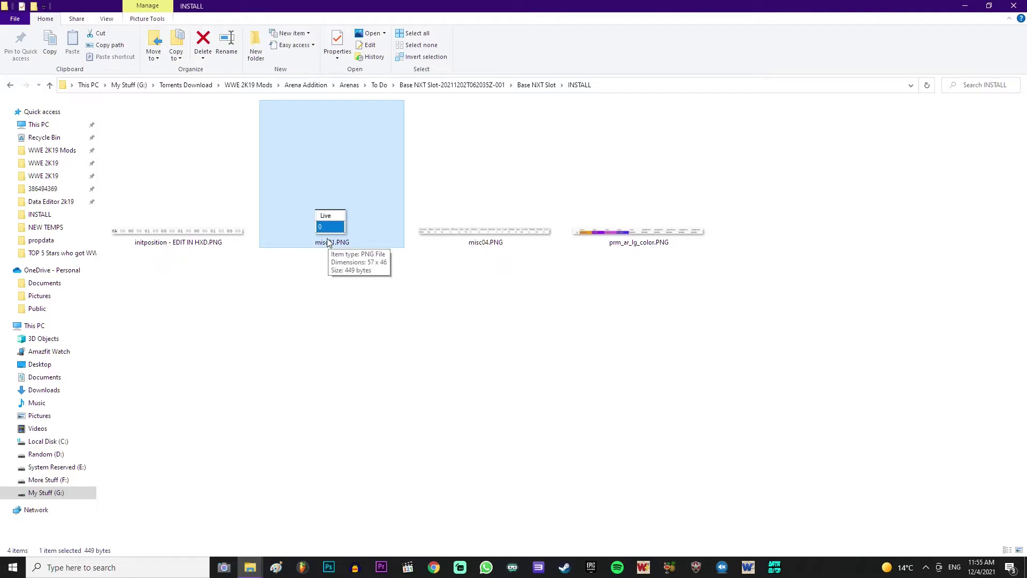
click(426, 339)
right_click(353, 292)
click(408, 337)
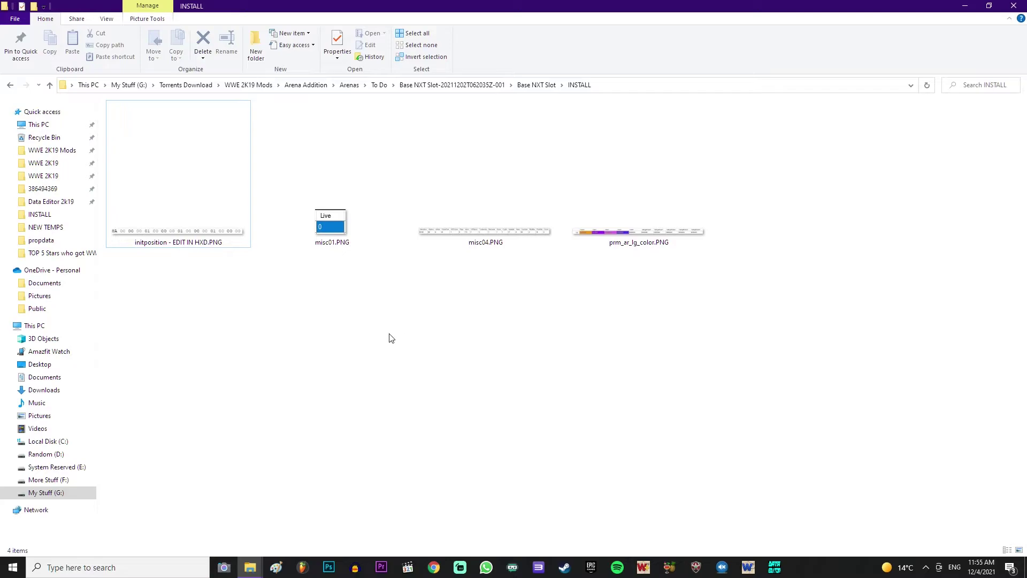
click(348, 247)
right_click(407, 350)
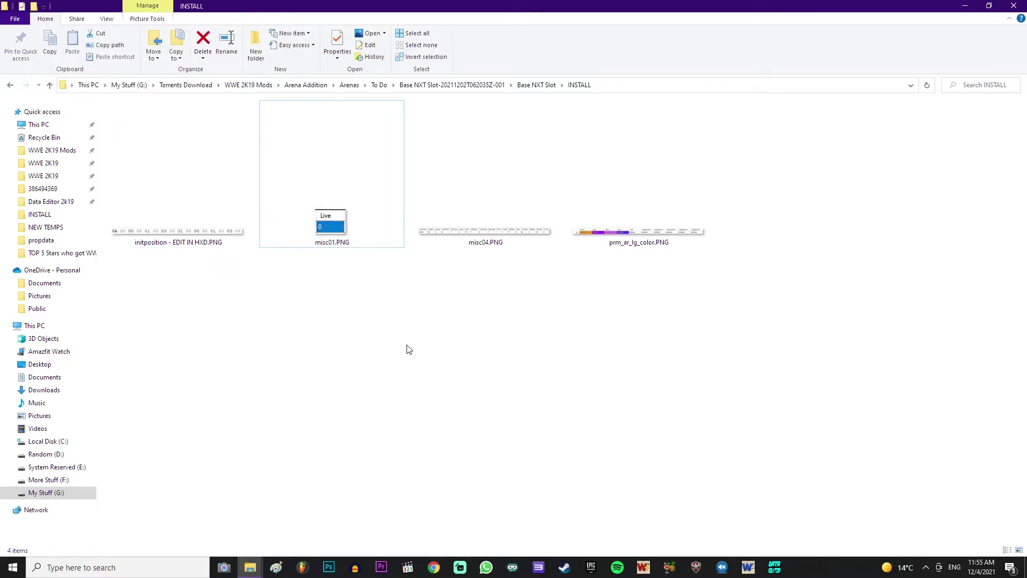
click(449, 391)
- Switch to WrestleMINUS and display entry 00000002 of misc01_start.pac, from the root folder, as the arena show table
key(alt+Tab)
scroll(193, 279, up, 5)
scroll(222, 334, down, 5)
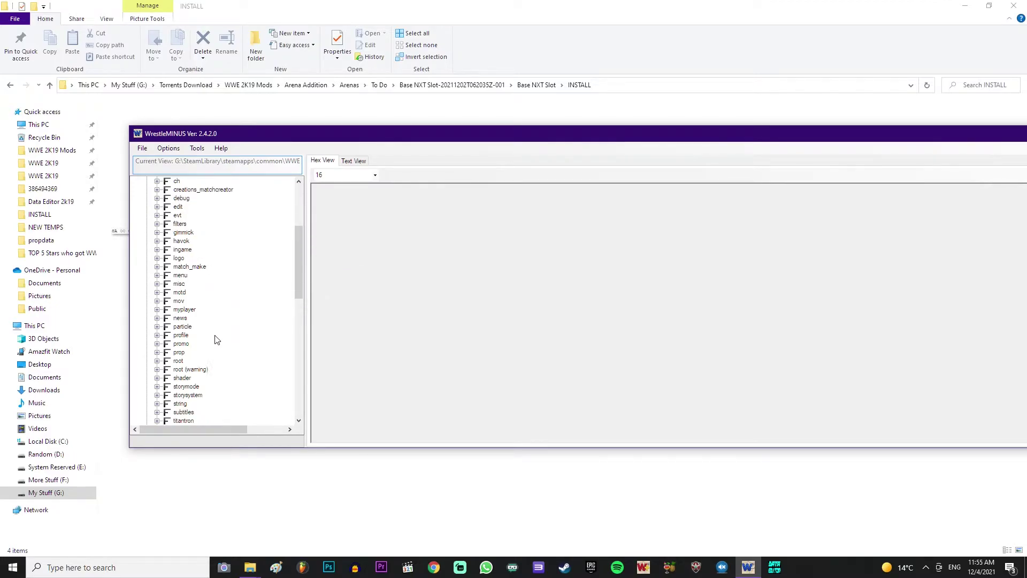
click(157, 284)
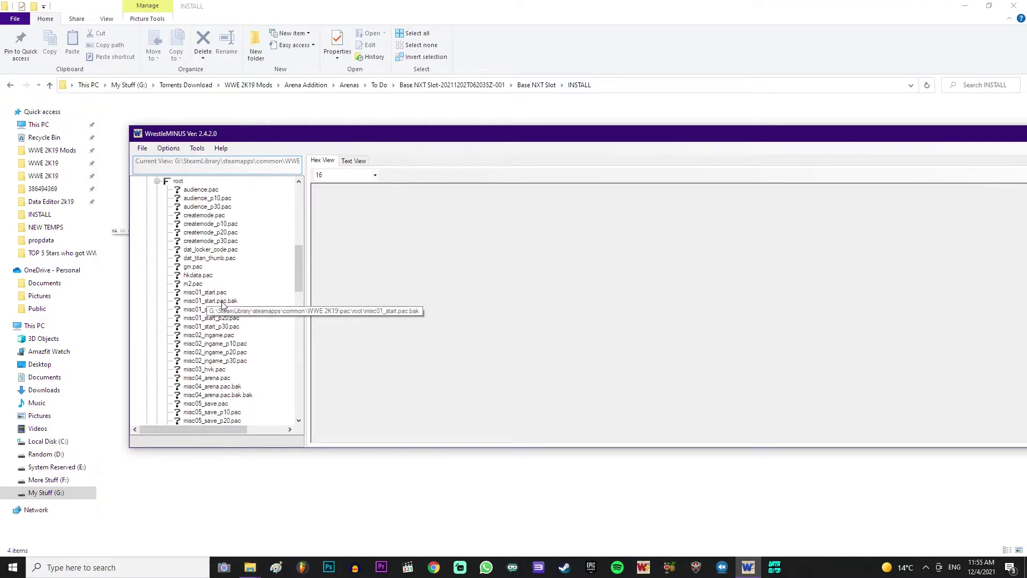
click(205, 241)
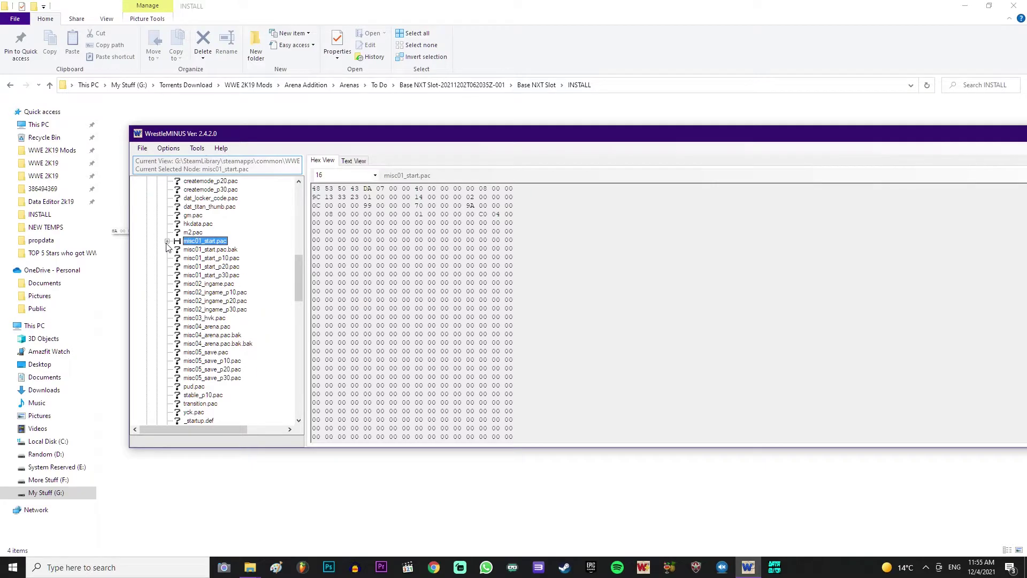
click(167, 241)
double_click(217, 249)
click(217, 191)
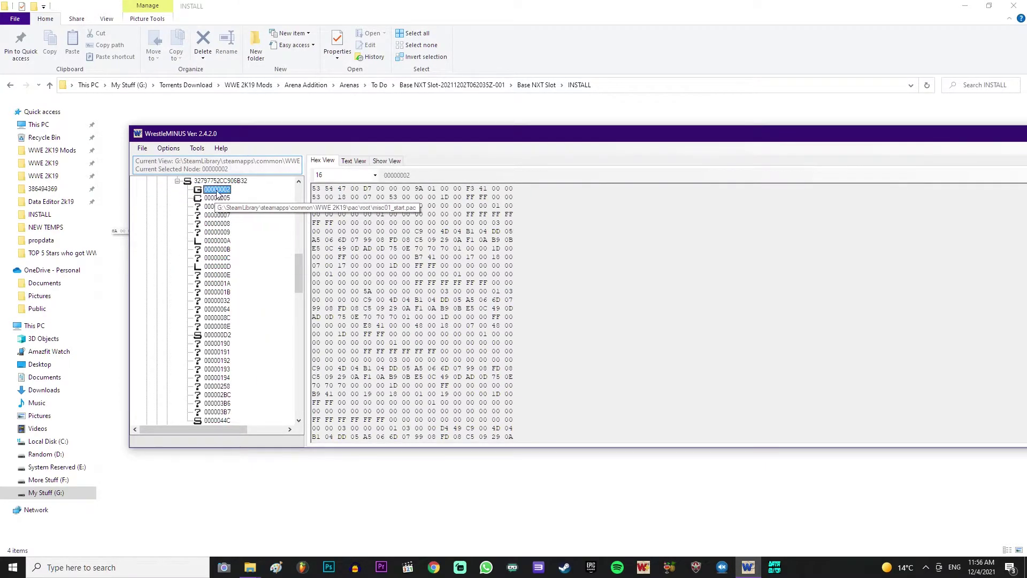
click(386, 160)
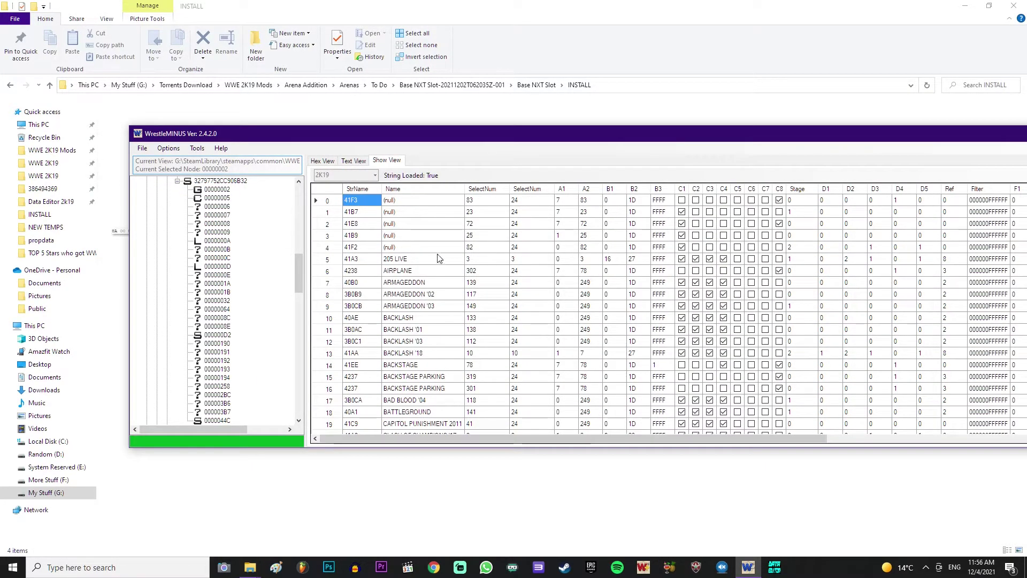
- Sort the show table by SelectNum, and move and enlarge the window so more arena rows fit
click(444, 197)
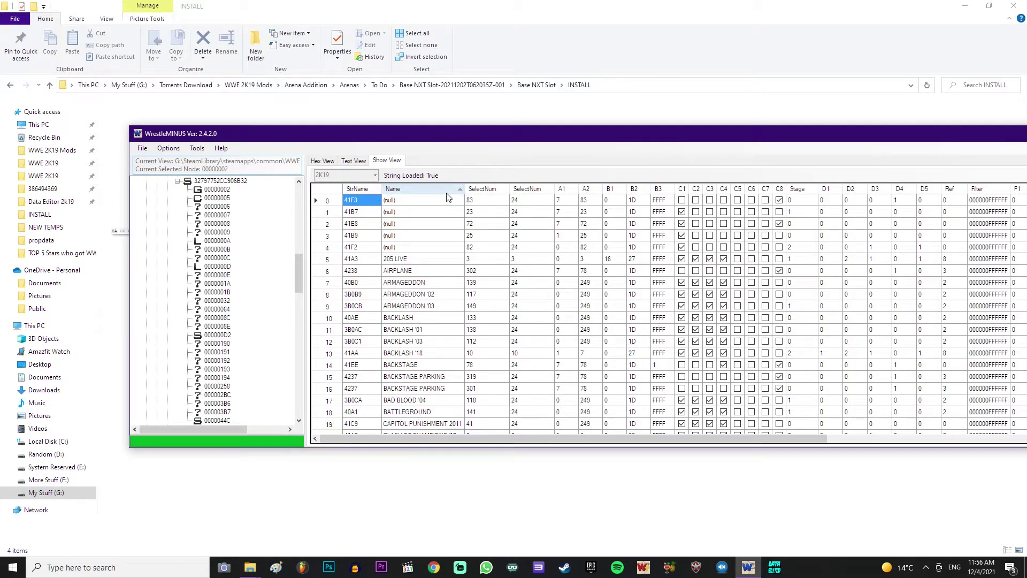
click(482, 189)
click(443, 200)
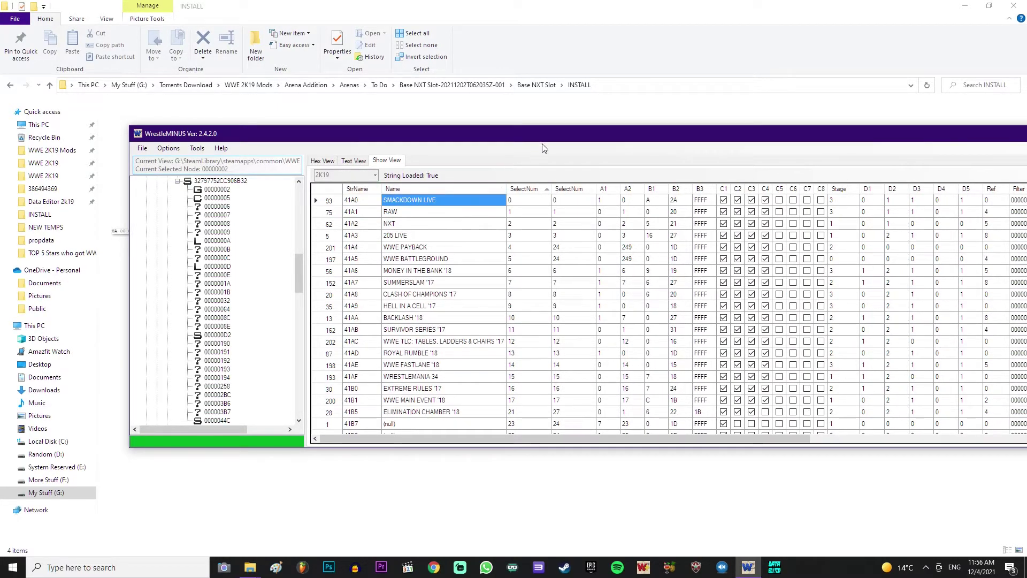
drag(542, 134, 422, 62)
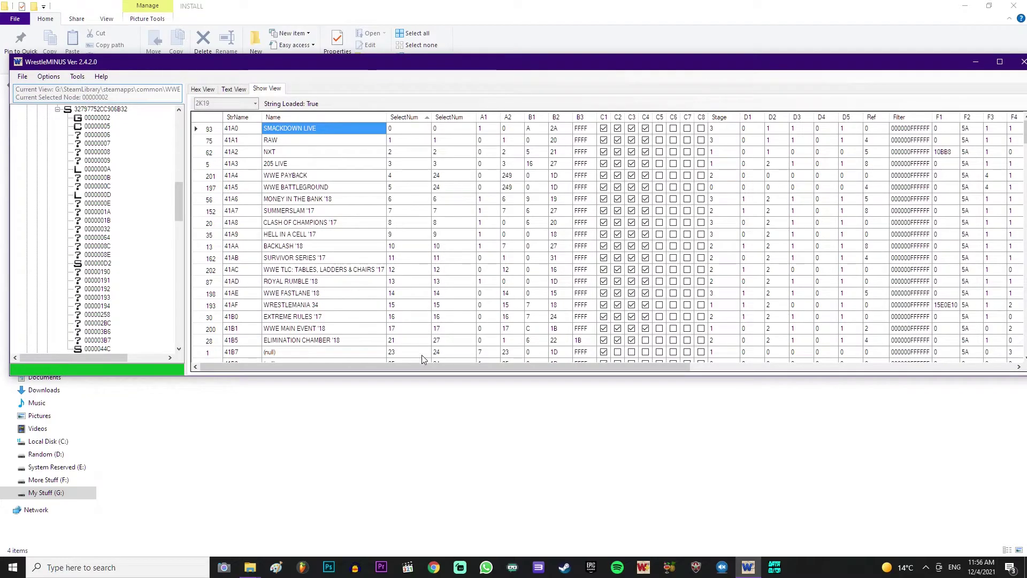
drag(424, 375, 425, 445)
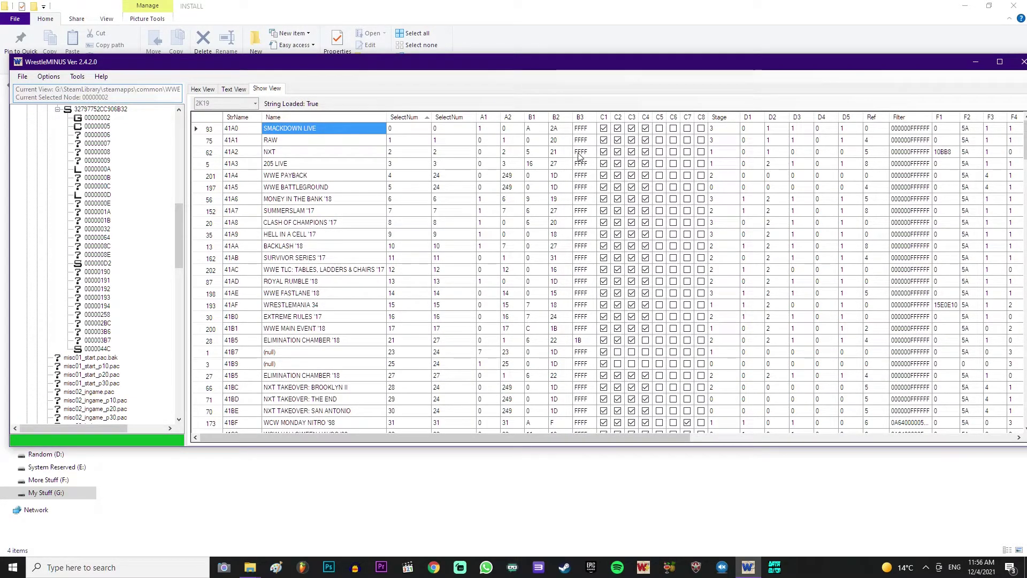
- Set the Stage value of the NXT row to 3
click(724, 154)
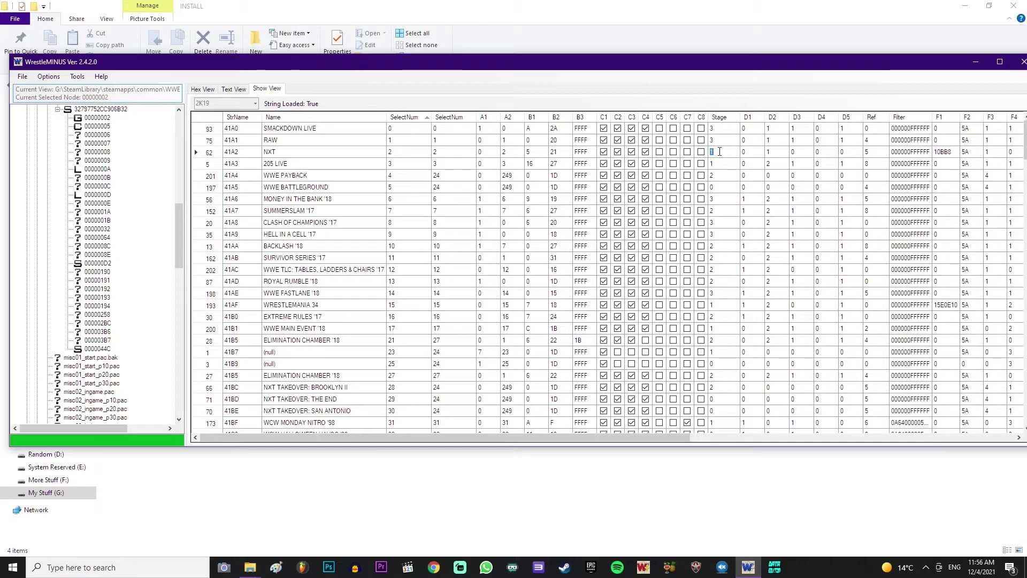
click(748, 153)
- Look through the other arenas in the show table and examine their Stage values
scroll(331, 270, down, 5)
scroll(331, 270, down, 12)
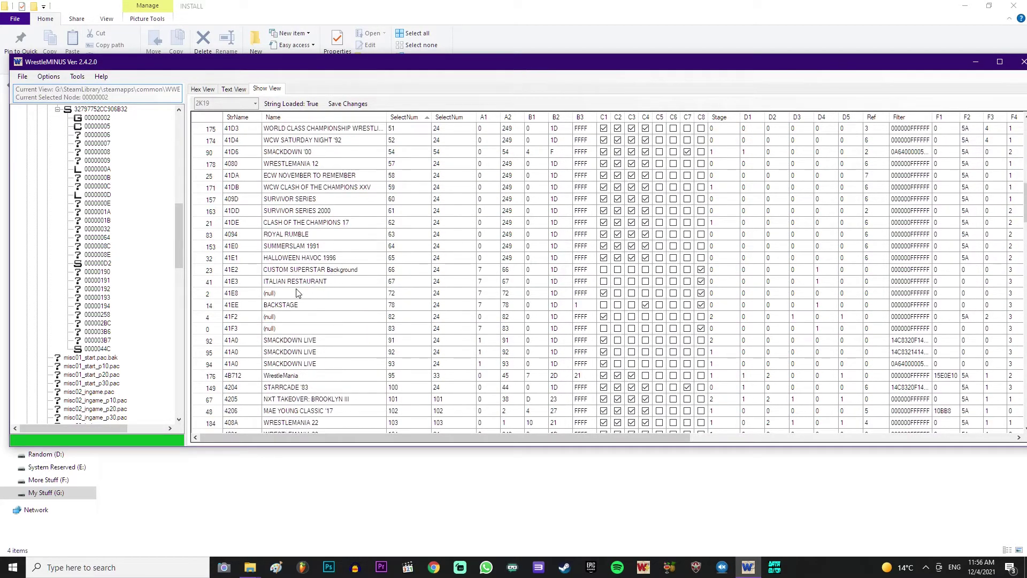
scroll(330, 291, down, 20)
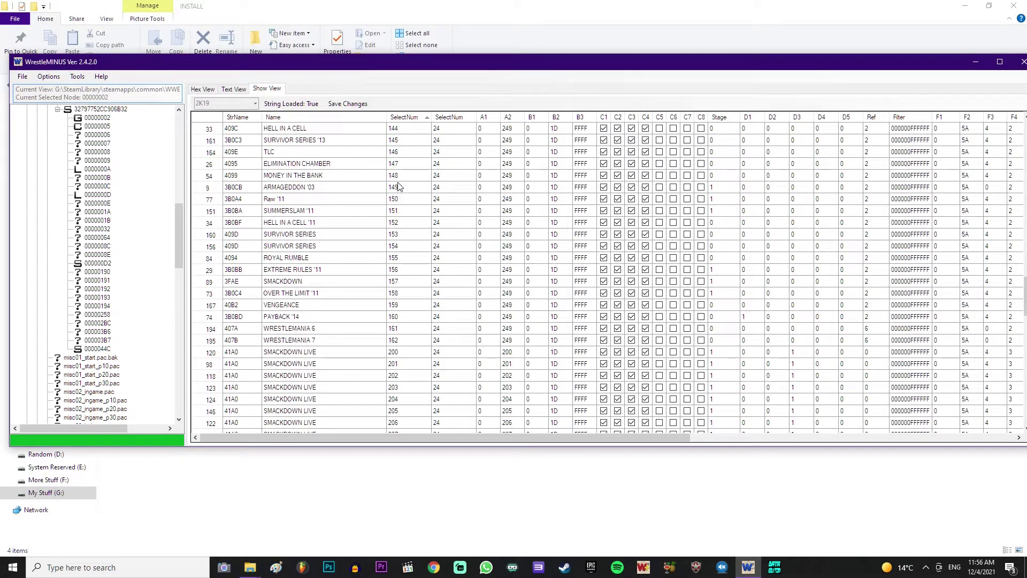
scroll(396, 172, up, 3)
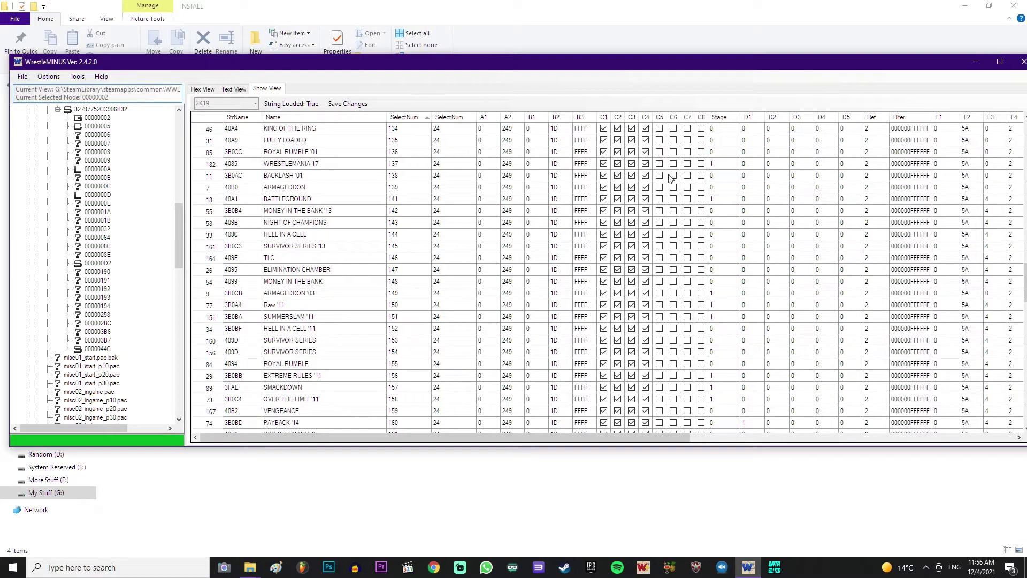
click(720, 175)
key(Down)
key(Down)
key(Down)
key(Down)
key(Down)
key(Down)
key(Down)
key(Down)
key(Down)
key(Down)
key(Down)
key(Down)
key(Down)
key(Down)
key(Down)
key(Down)
key(Down)
key(Down)
key(Down)
key(Down)
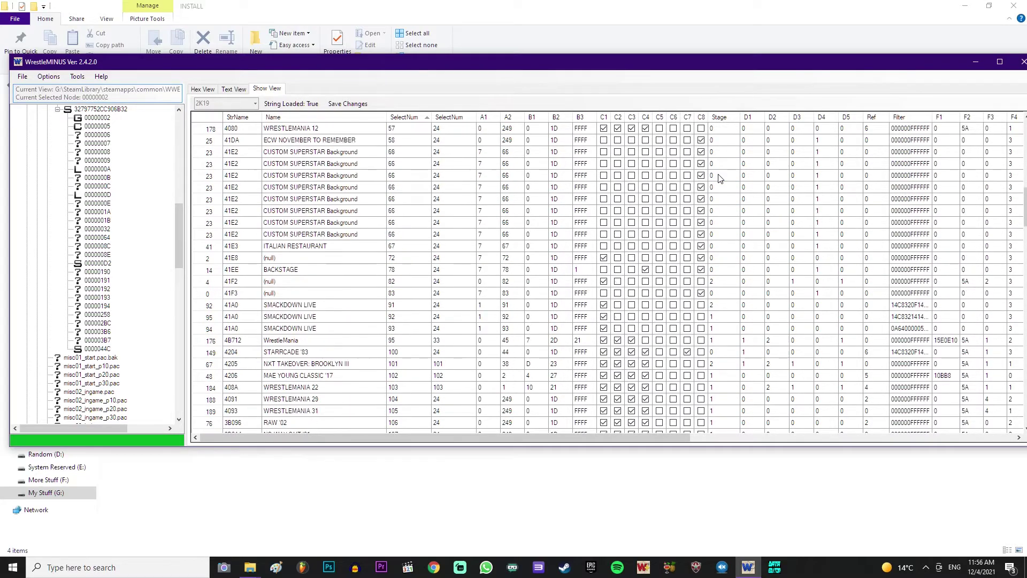
scroll(720, 179, up, 7)
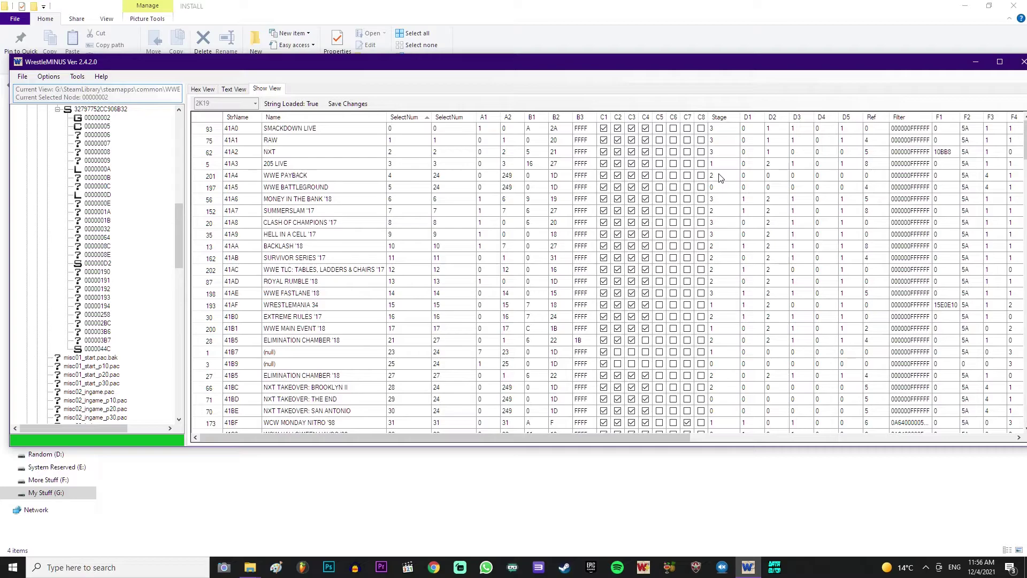
- Set the NXT row's Stage to 0, save the changes to misc01_start.pac, and return to the INSTALL folder
click(717, 152)
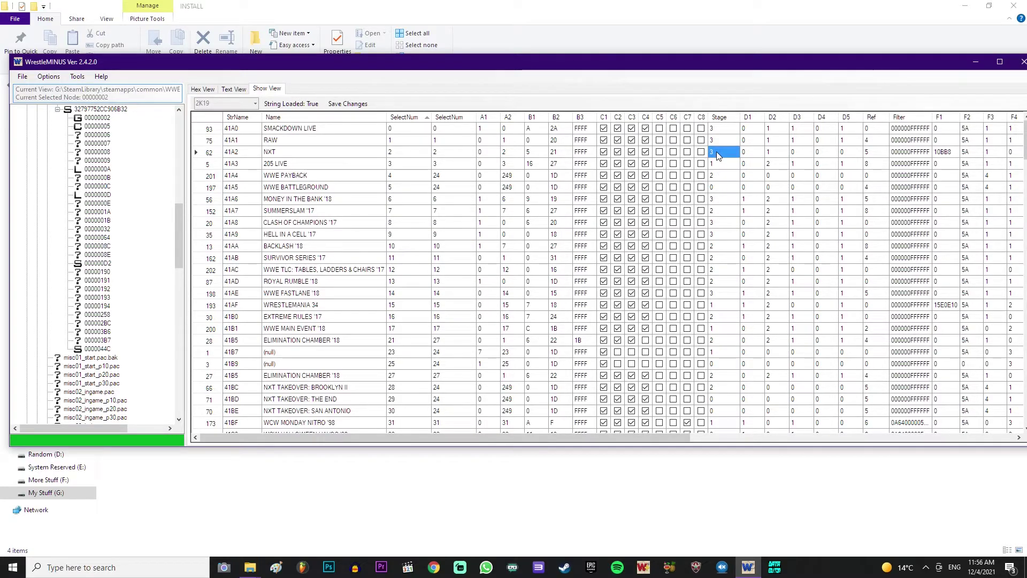
click(717, 152)
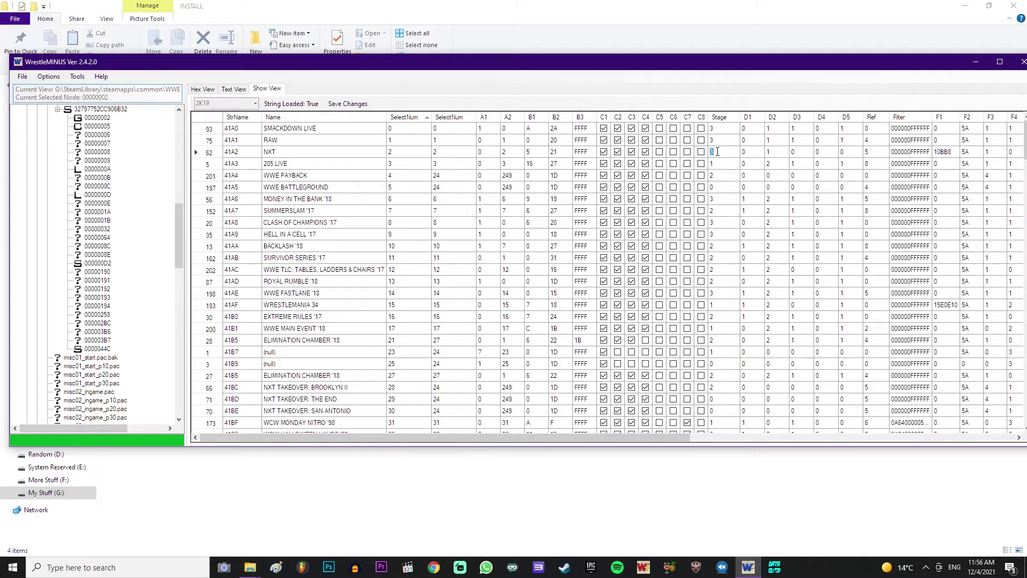
text(0)
click(347, 104)
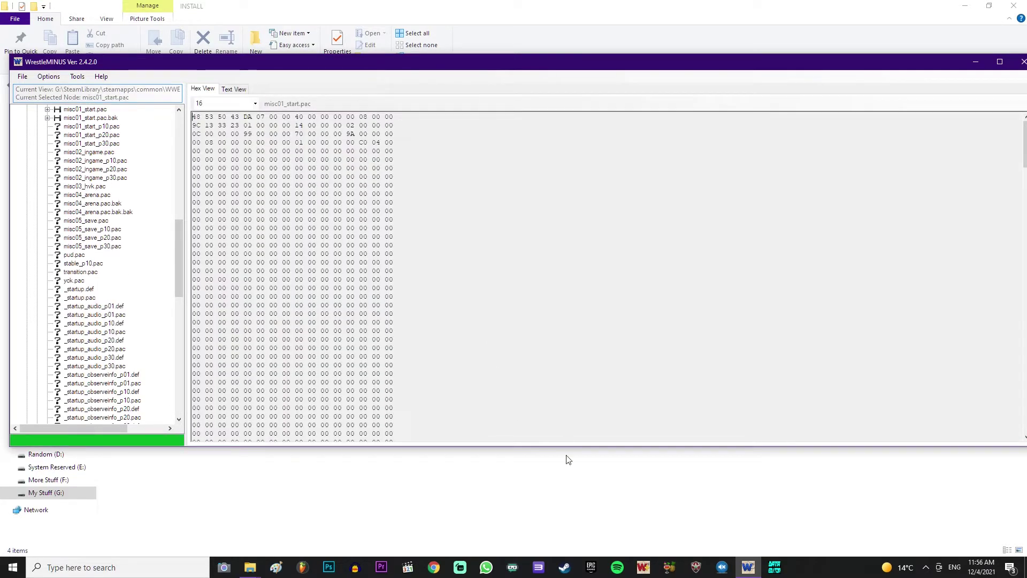
click(569, 495)
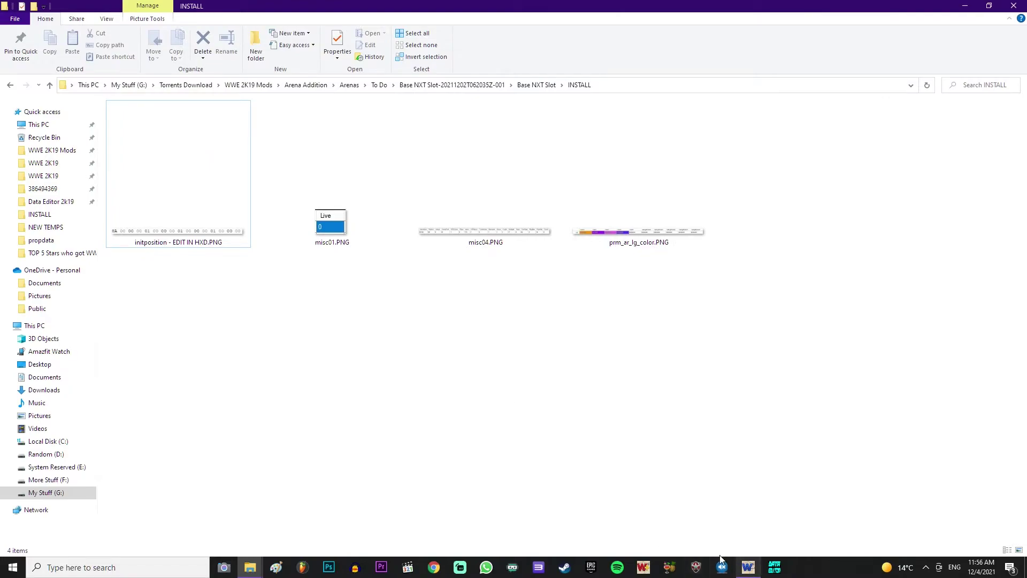
- Switch to WWE 2K19 and set up a normal One on One match from the Play section
right_click(250, 566)
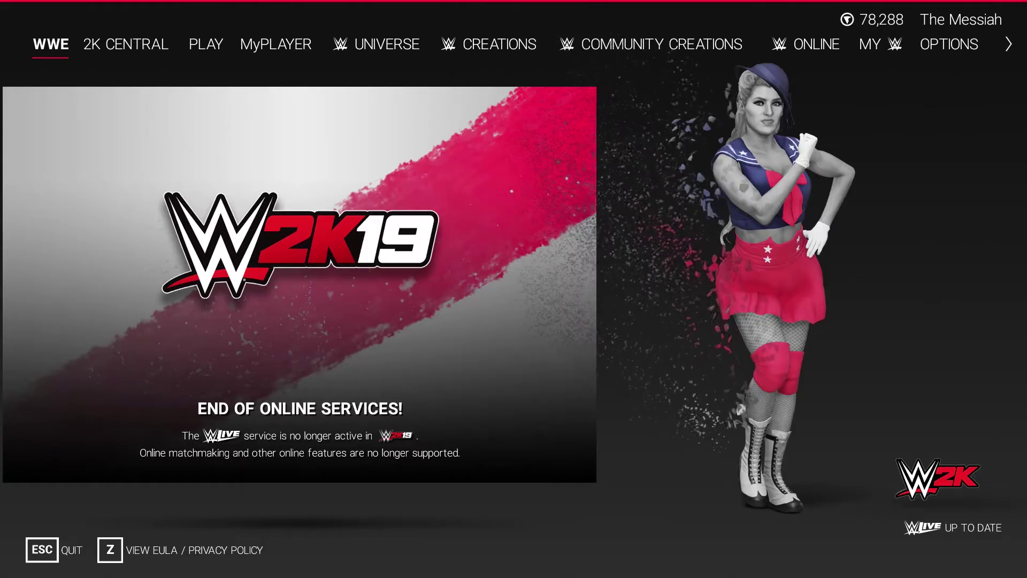
key(Right)
key(Right)
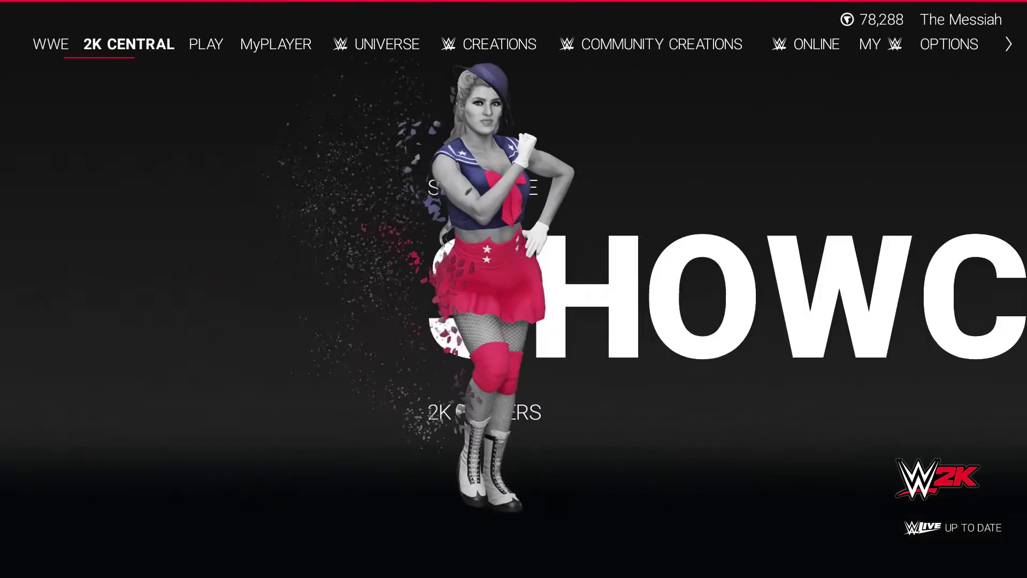
key(Return)
key(Down)
key(Down)
key(Down)
key(Down)
key(Up)
key(Up)
key(Up)
key(Up)
key(Return)
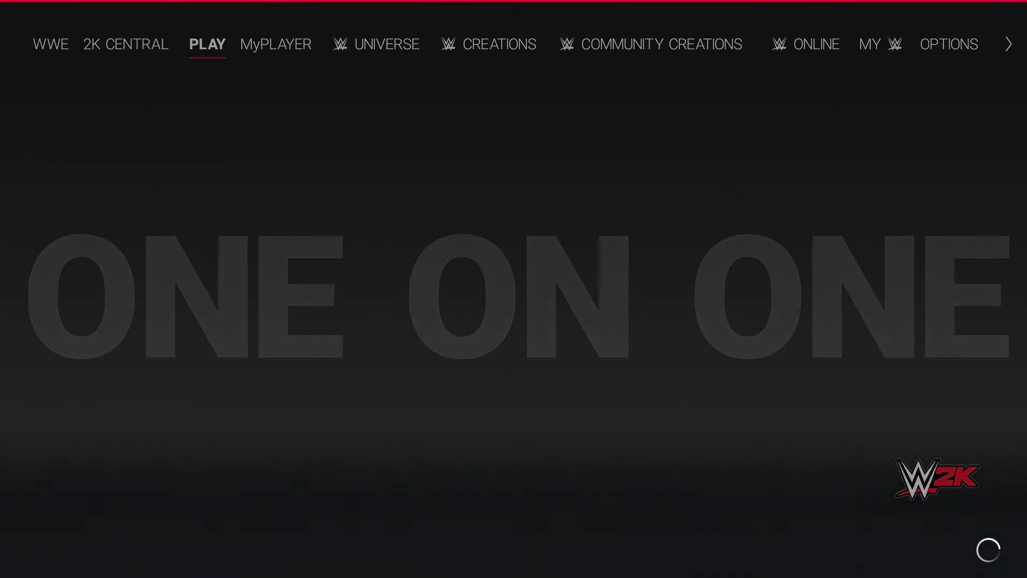
- Choose AJ Styles in Attire 1 as the player's wrestler and confirm the selection
key(Return)
key(Return)
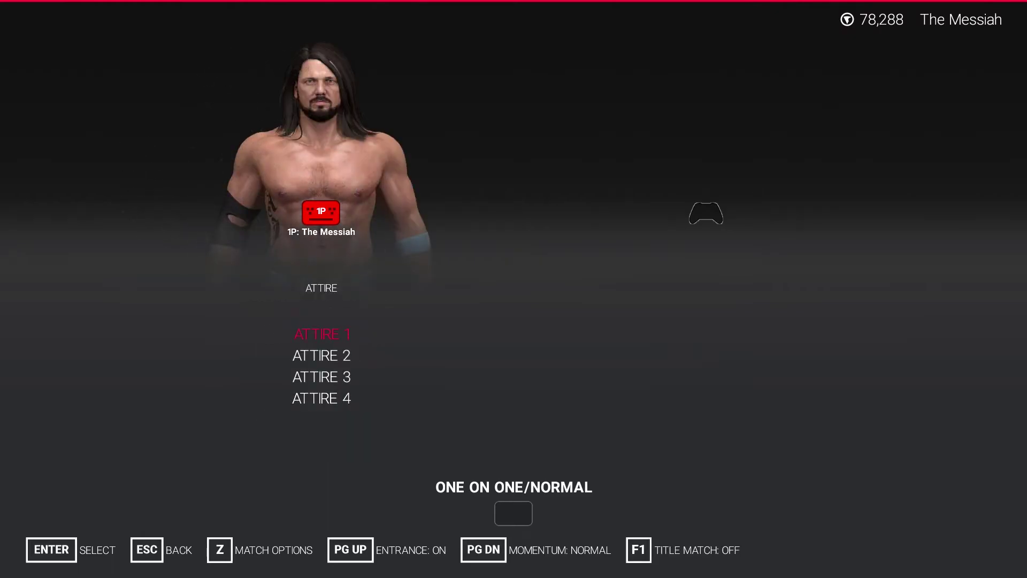
key(Return)
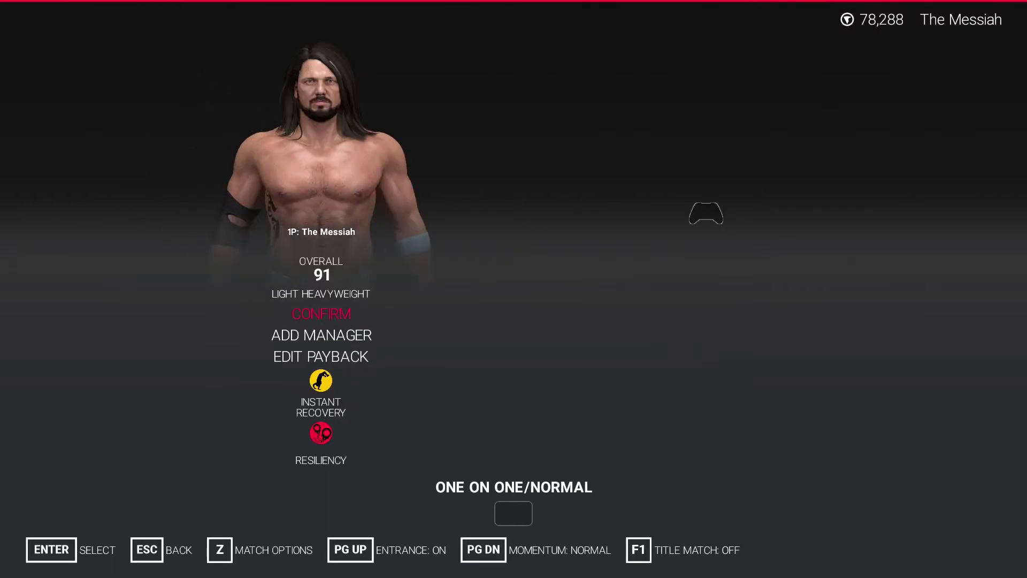
key(Return)
key(Return)
- Choose Big E as the computer-controlled opponent and remove his managers
key(Up)
key(Up)
key(Up)
key(Up)
key(Up)
key(Up)
key(Up)
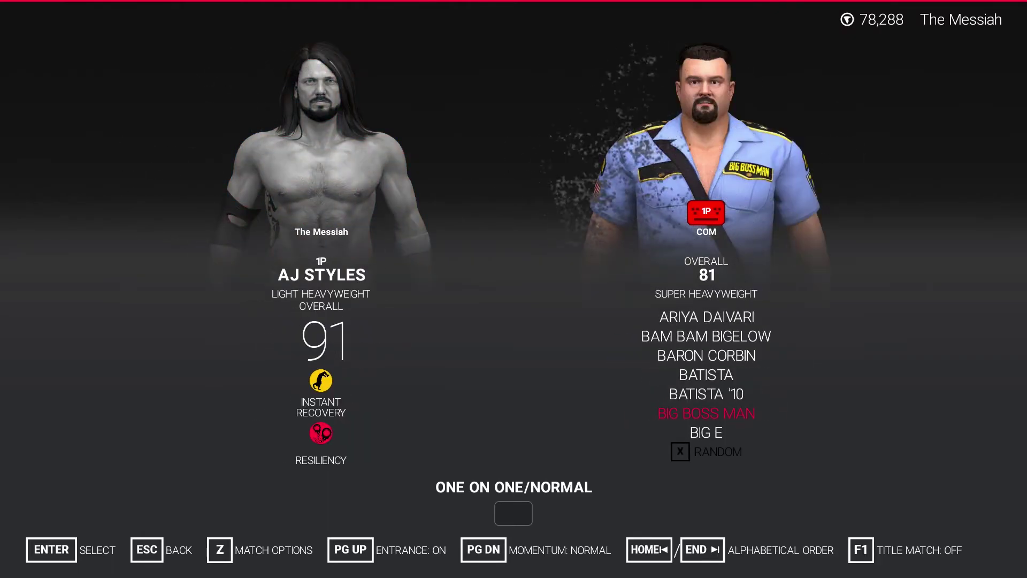
key(Down)
key(Down)
key(Return)
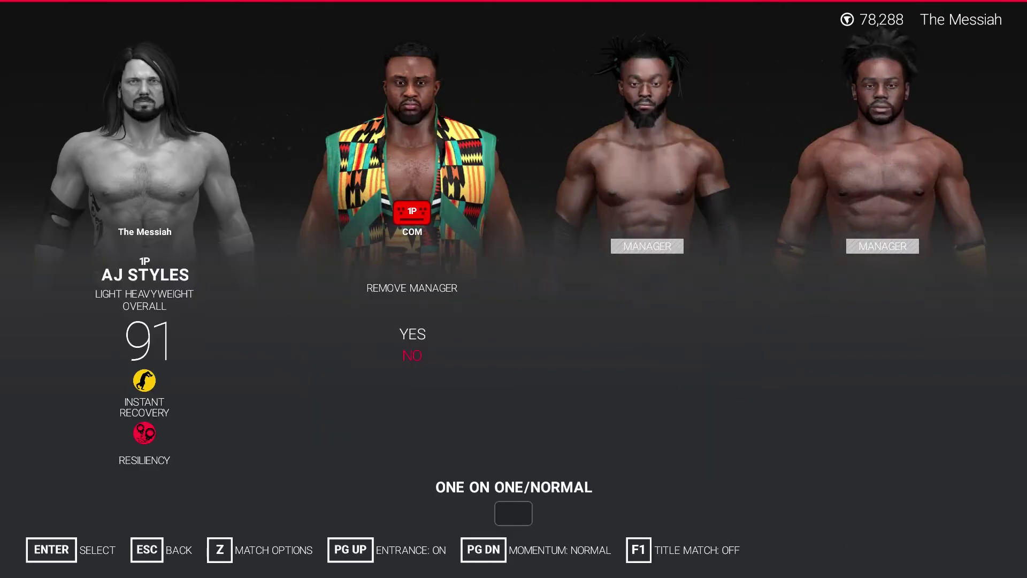
key(Return)
key(Return)
- Open the match's arena selection and choose the NXT arena with the NXT 2.0 logo
key(z)
key(Return)
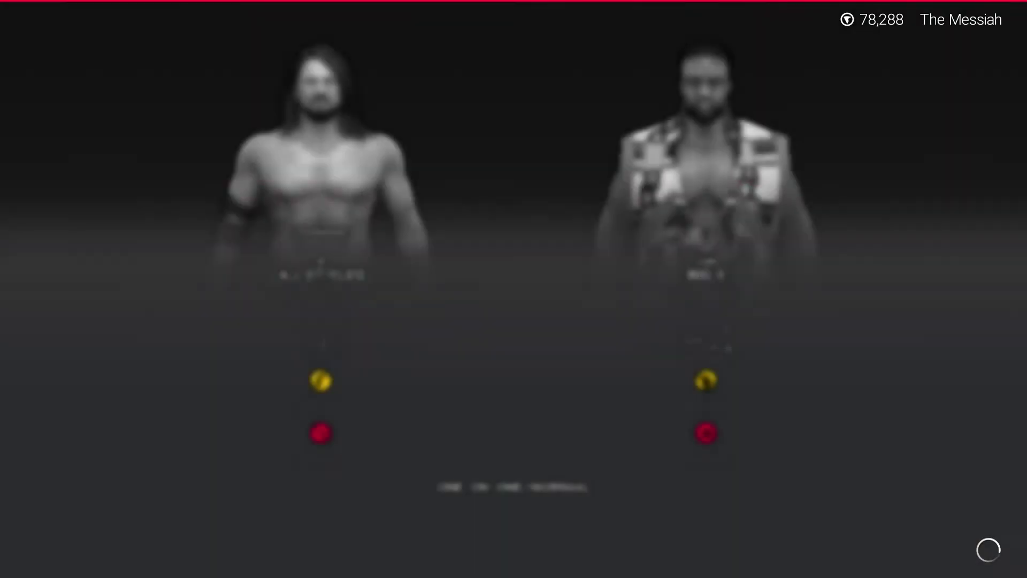
key(Home)
key(Down)
key(Down)
key(Down)
key(Down)
key(Down)
key(Down)
key(Down)
key(Down)
key(Down)
key(Down)
key(Down)
key(Down)
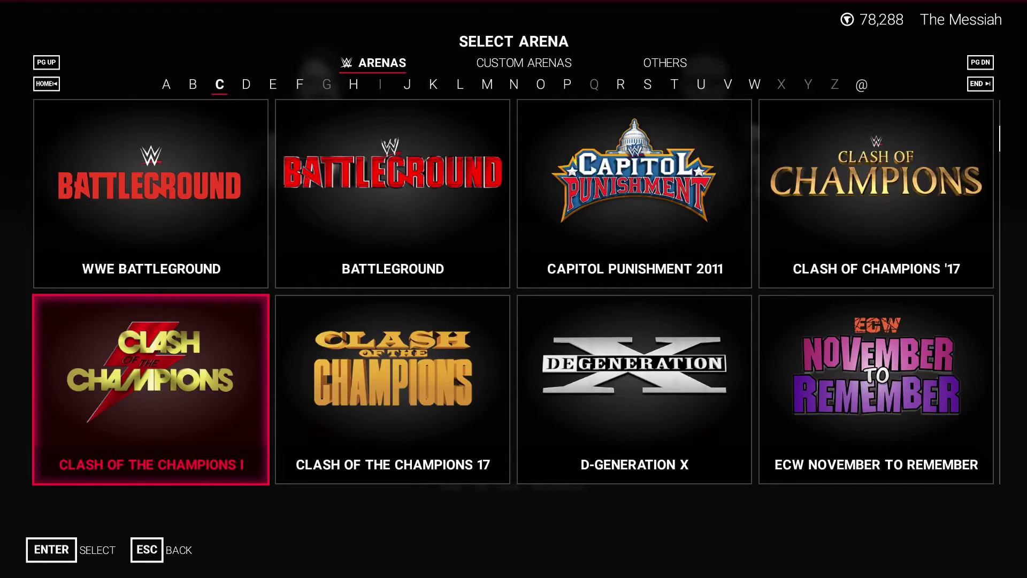
key(Right)
key(Right)
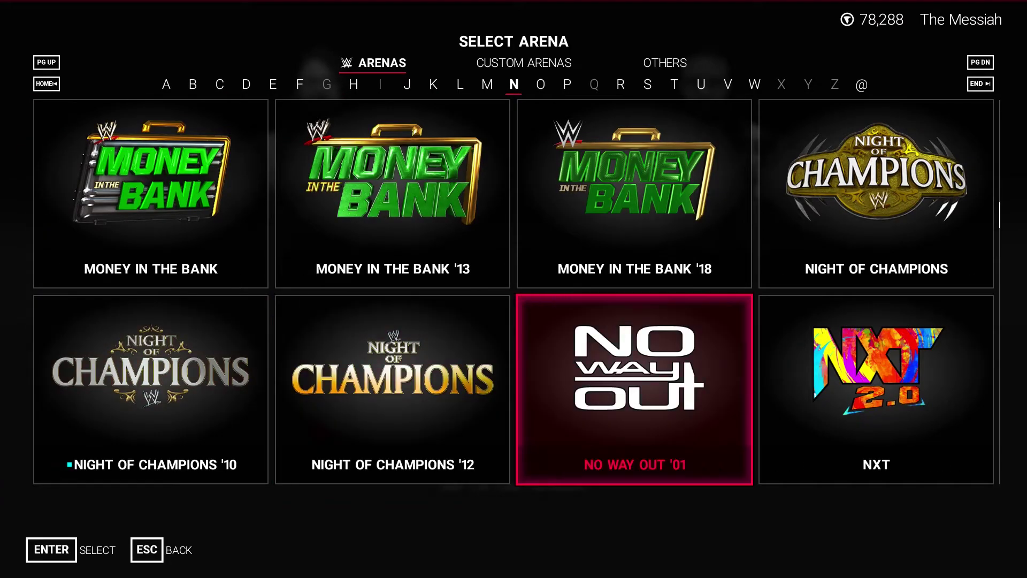
key(Right)
key(Down)
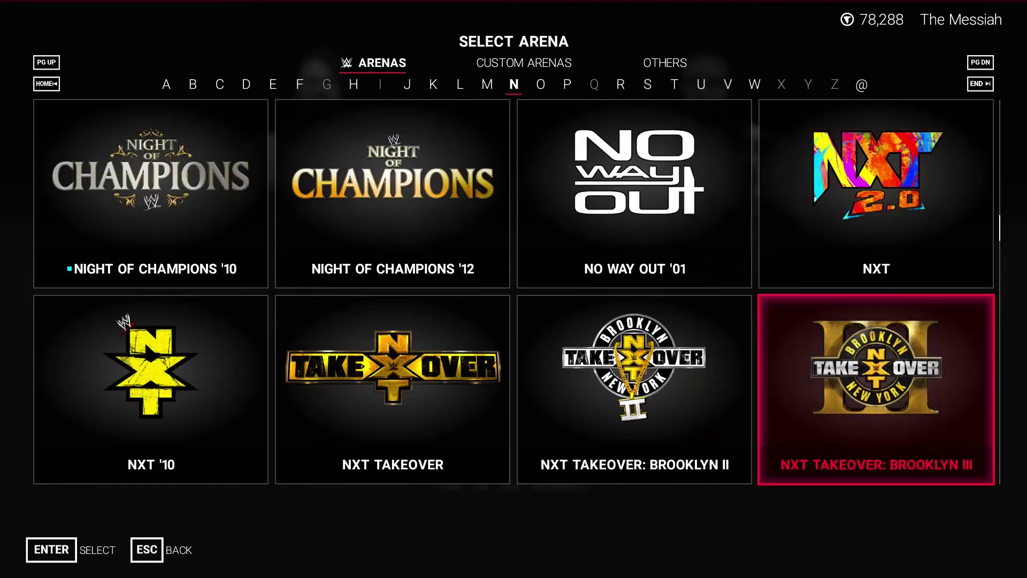
key(Up)
key(Return)
- Finish the match options and start the AJ Styles versus Big E match in the NXT arena
key(Down)
key(Down)
key(Down)
key(Down)
key(space)
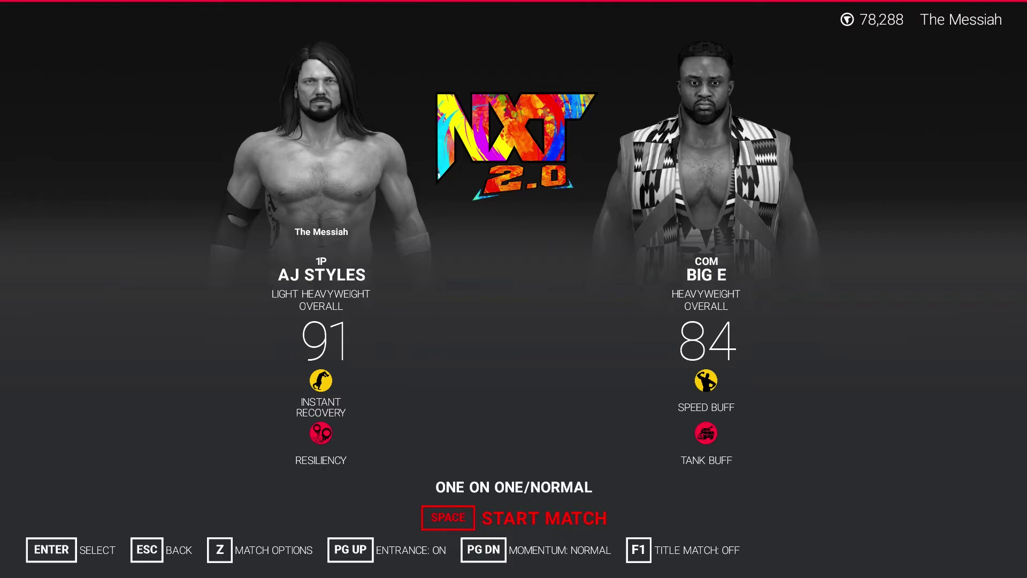
key(space)
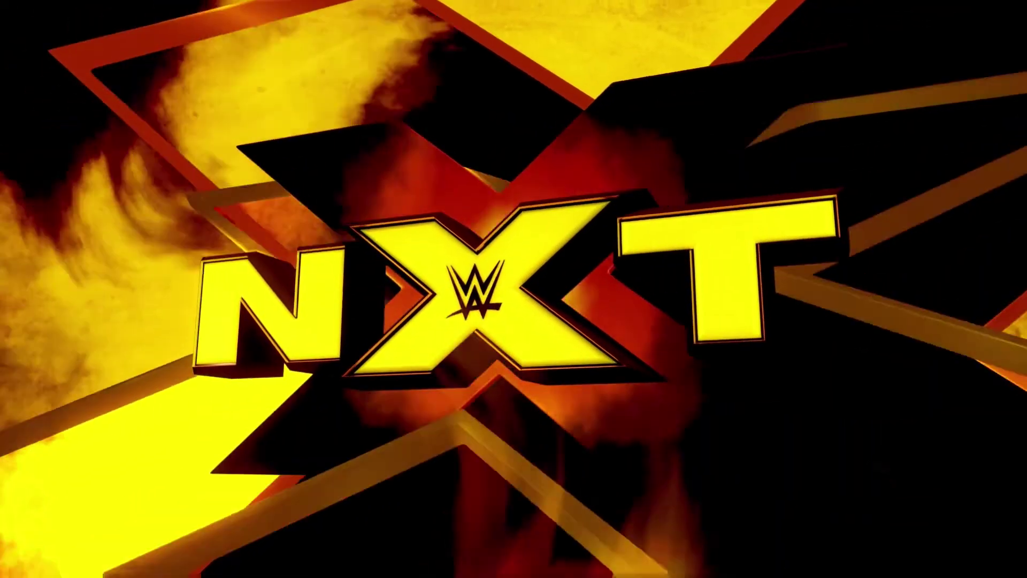